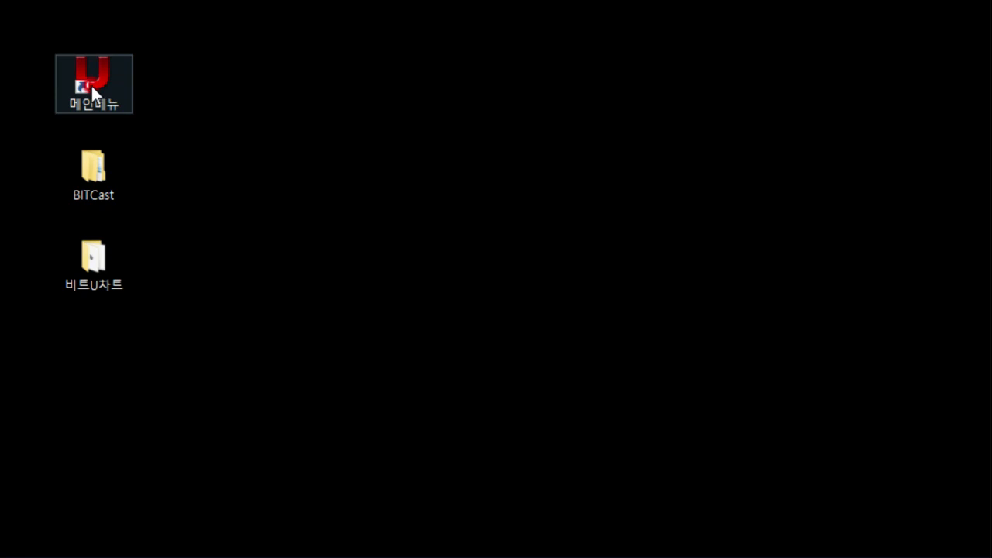
Launch the 비트U차트 main menu and open the 입원진료실 inpatient clinic module.
left_click(36, 167)
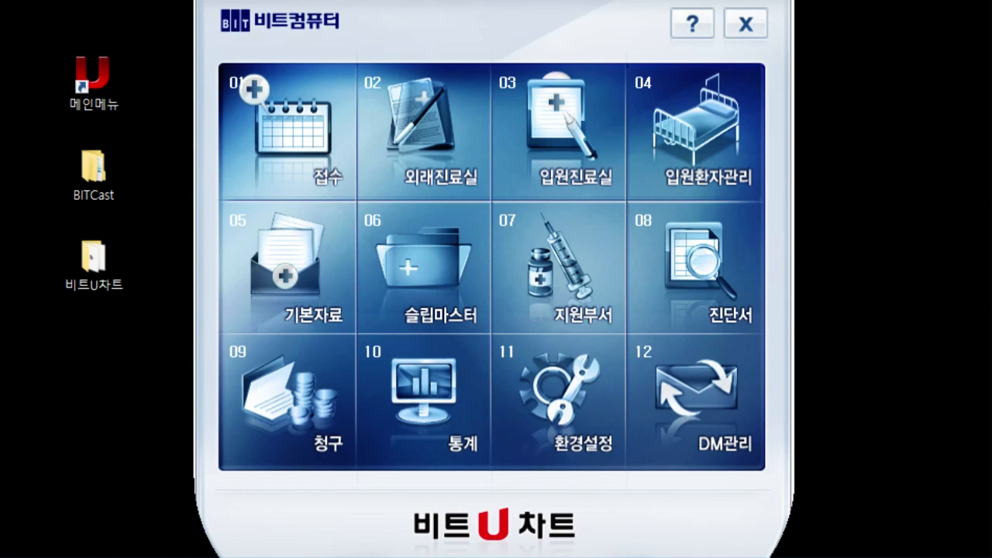
left_click(548, 142)
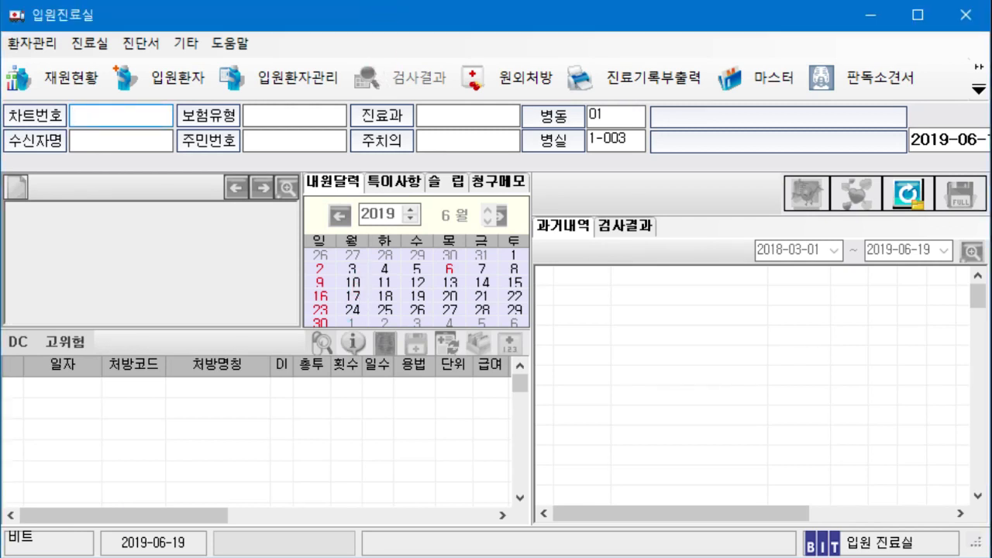
left_click(361, 112)
Look up the admitted patients and load the chart of the listed orthopedics (OS) patient.
left_click(161, 72)
left_click(805, 309)
left_click_drag(791, 275, 350, 58)
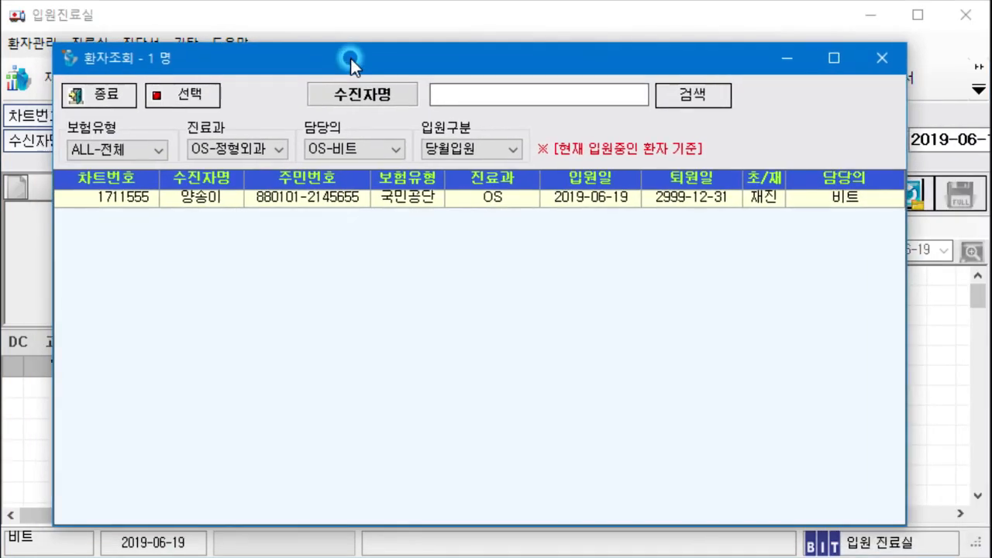
double_click(211, 196)
left_click(413, 341)
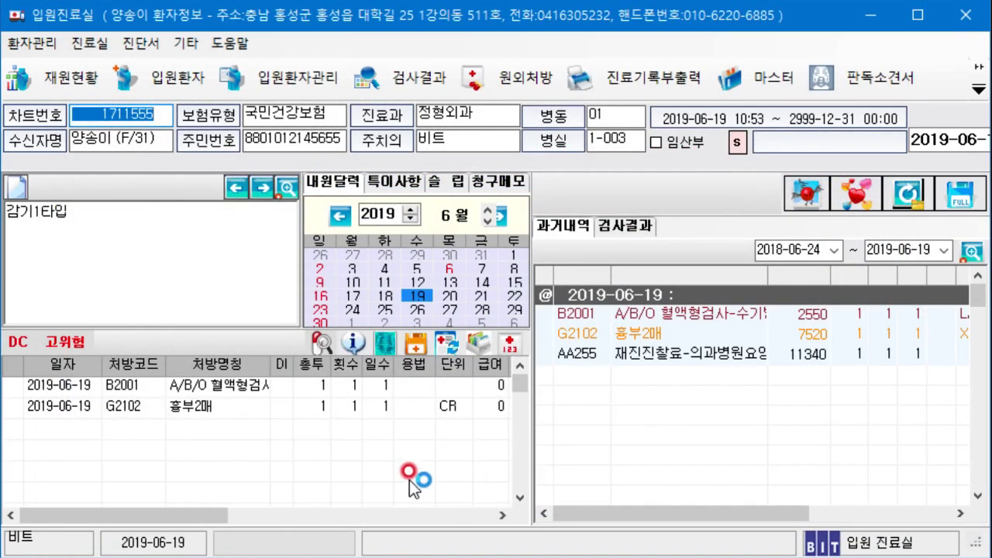
left_click(192, 226)
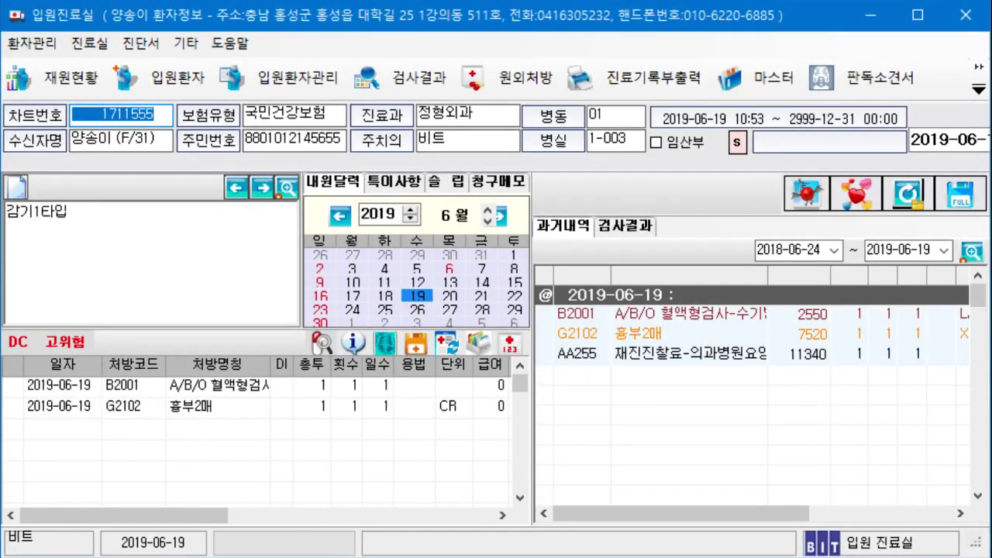
left_click_drag(160, 454, 31, 373)
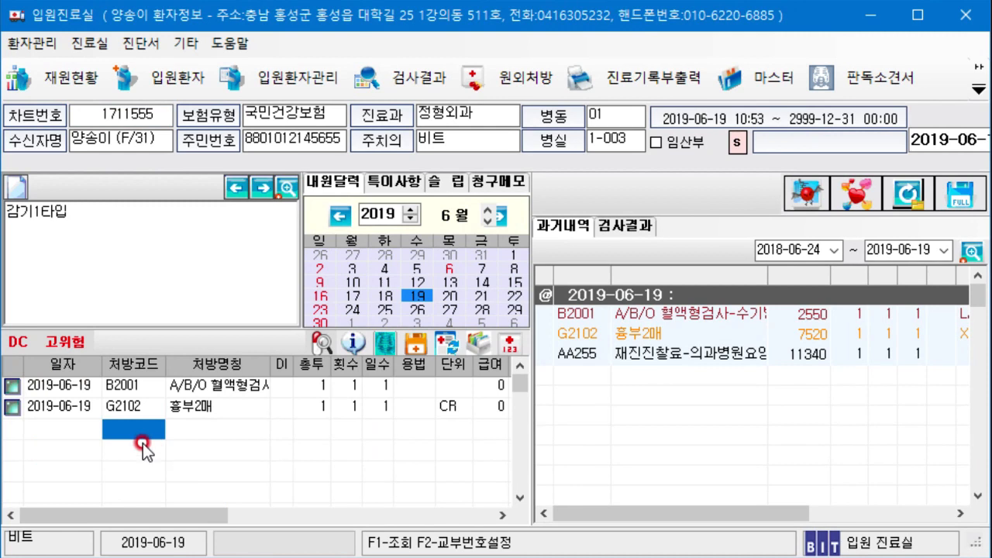
left_click(67, 430)
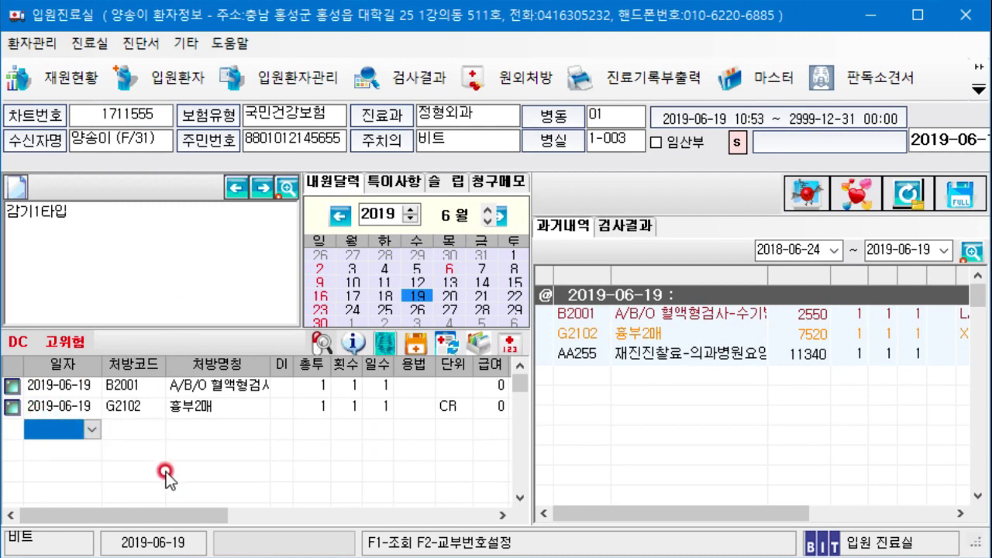
left_click(148, 455)
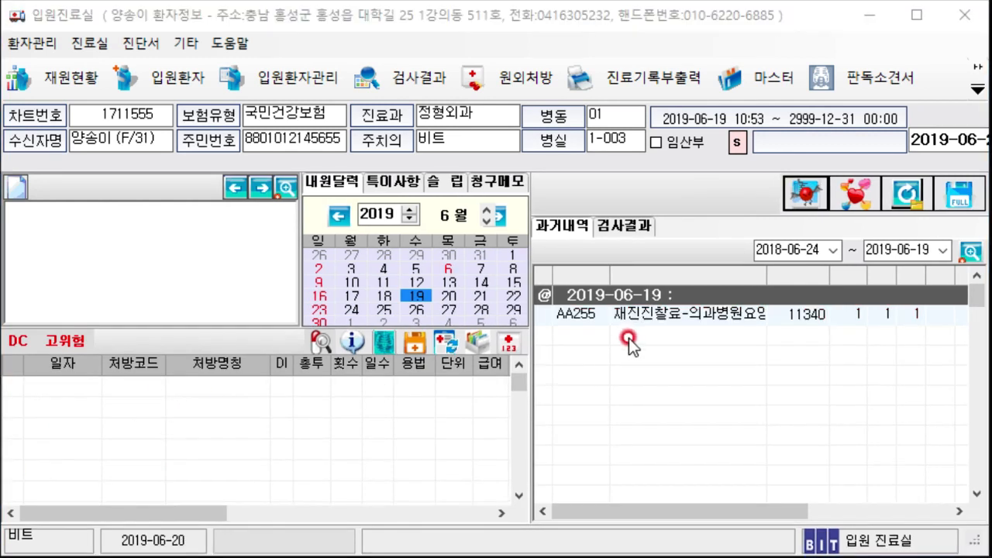
left_click(666, 17)
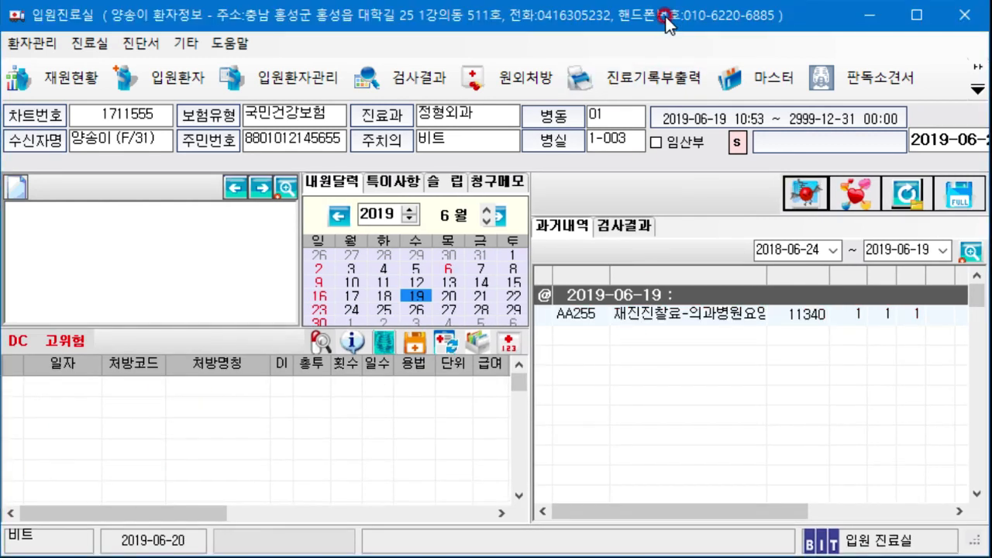
Open the patient's 상병 list and enter the diagnosis codes J157 and J180 on consecutive rows.
left_click(809, 189)
left_click_drag(737, 140, 571, 215)
left_click_drag(140, 259, 353, 274)
left_click(141, 257)
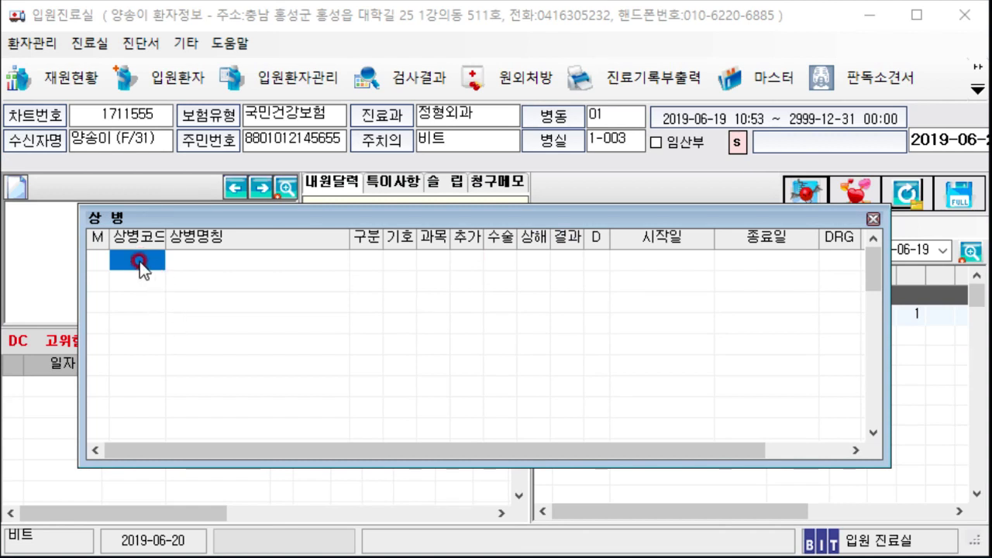
left_click(140, 261)
type("j157")
key("Return")
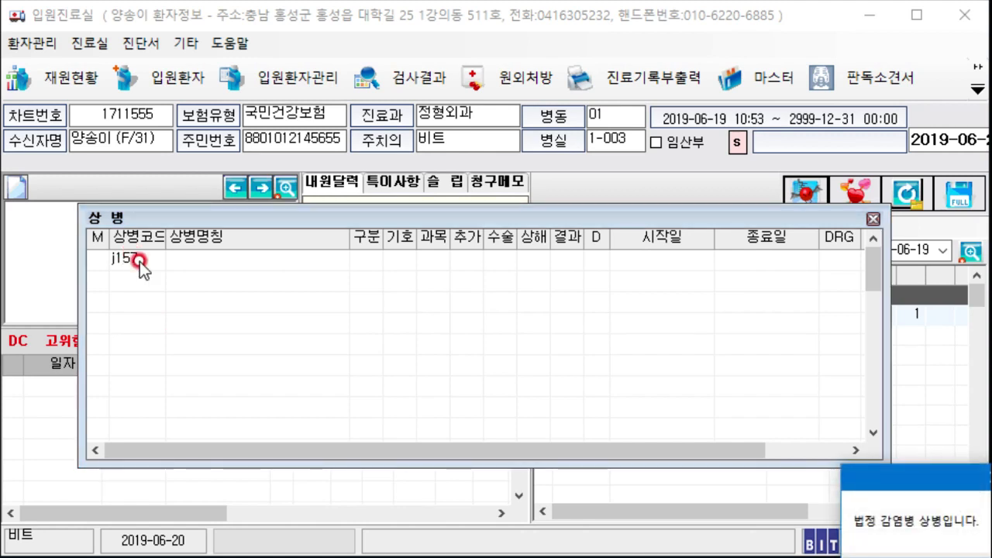
left_click(913, 485)
left_click(400, 376)
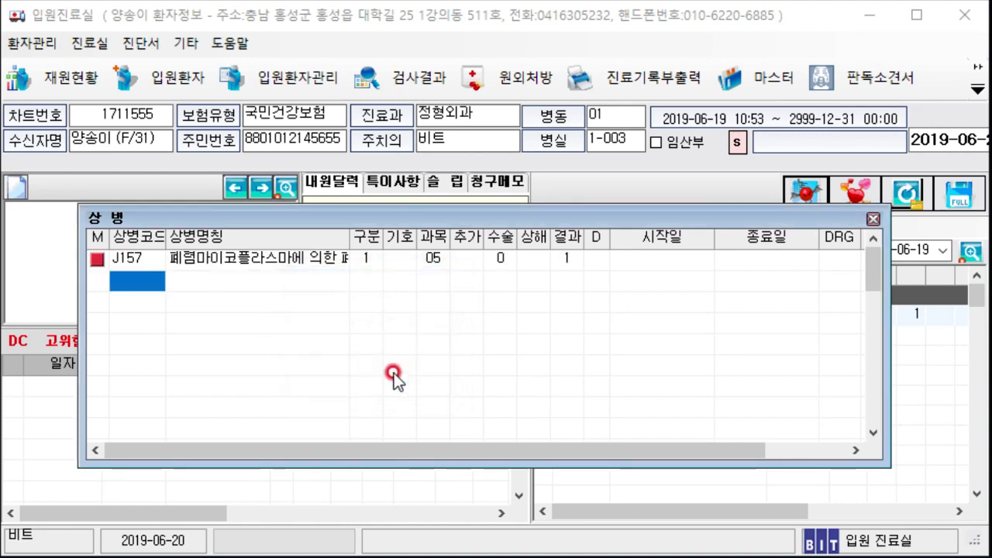
type("j180")
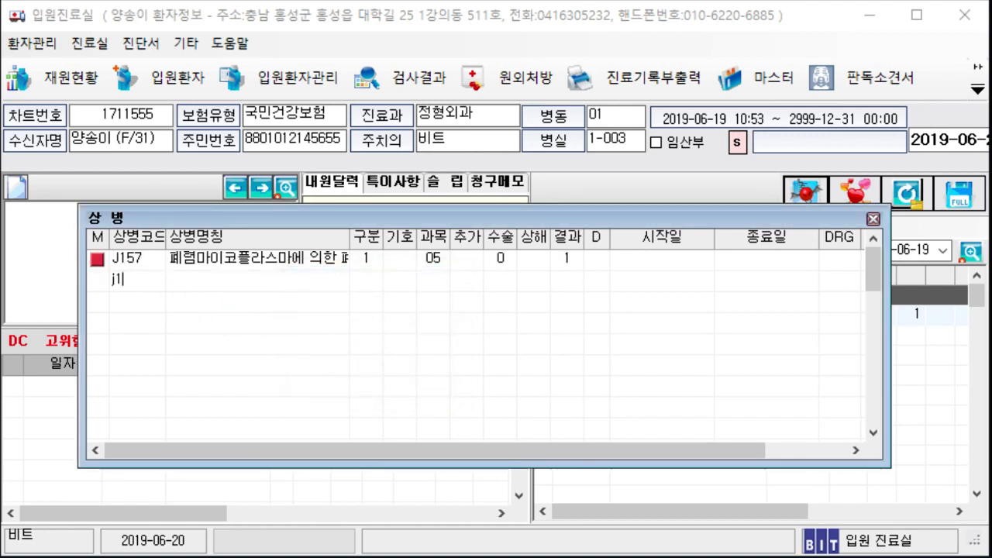
key("Return")
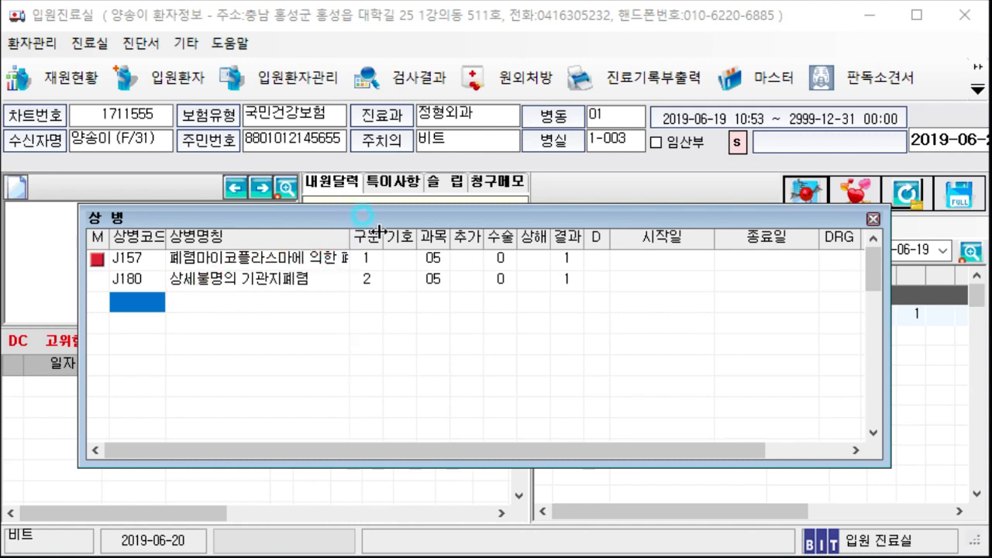
Widen the 상병명칭 column to fit the full diagnosis names and save the patient's record.
left_click_drag(350, 236, 392, 232)
left_click(329, 277)
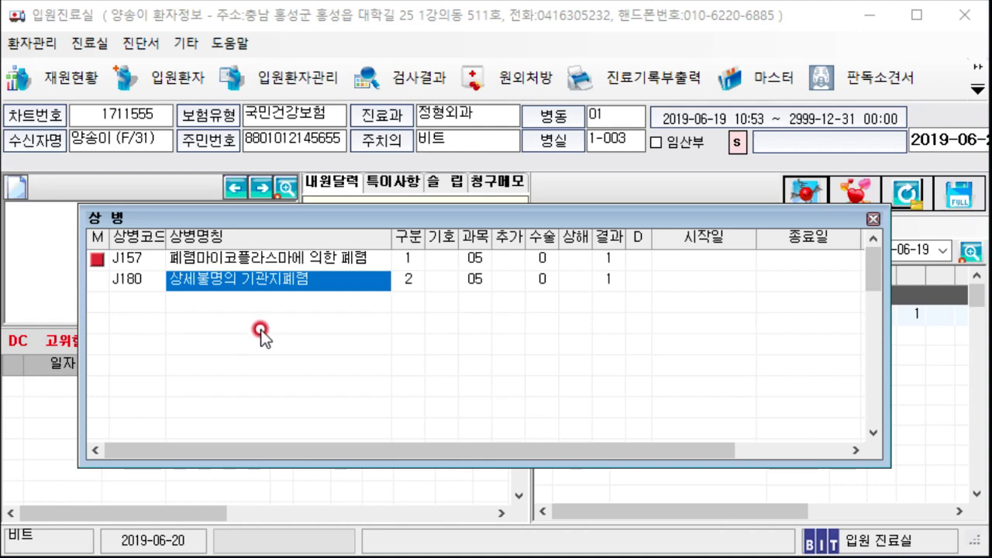
left_click_drag(776, 212, 770, 233)
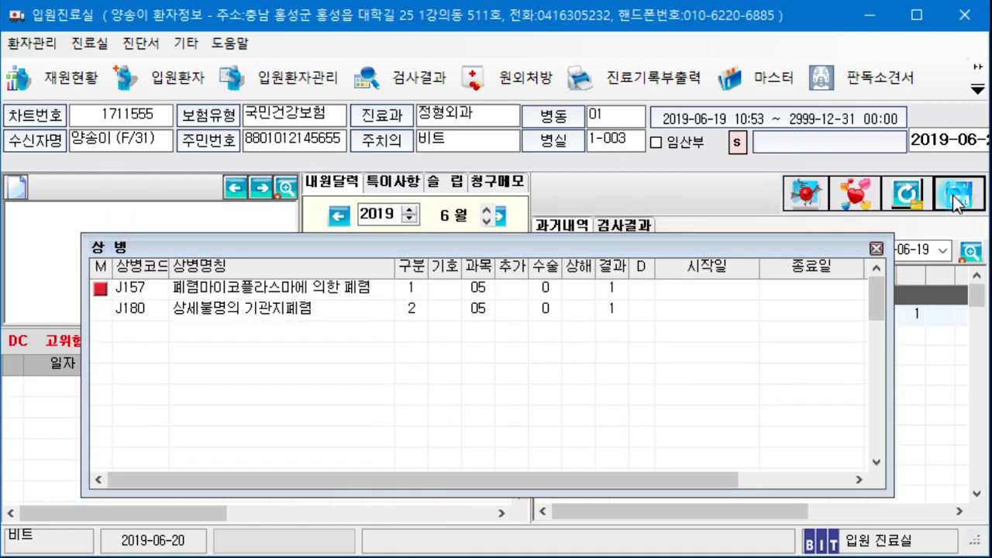
left_click(952, 195)
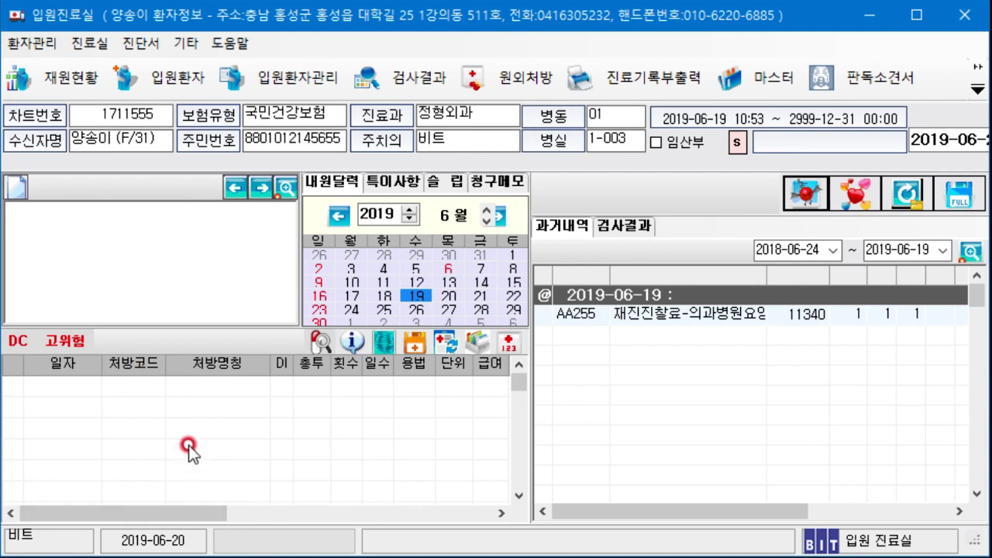
Reopen the saved 상병 list and examine the 구분 and 과목 columns of the diagnosis entries.
left_click(806, 195)
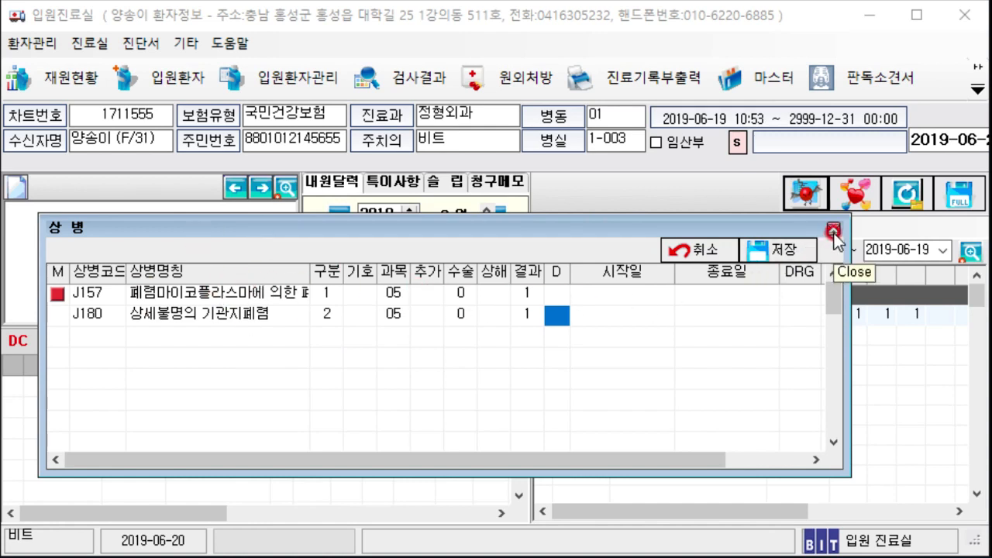
left_click(434, 343)
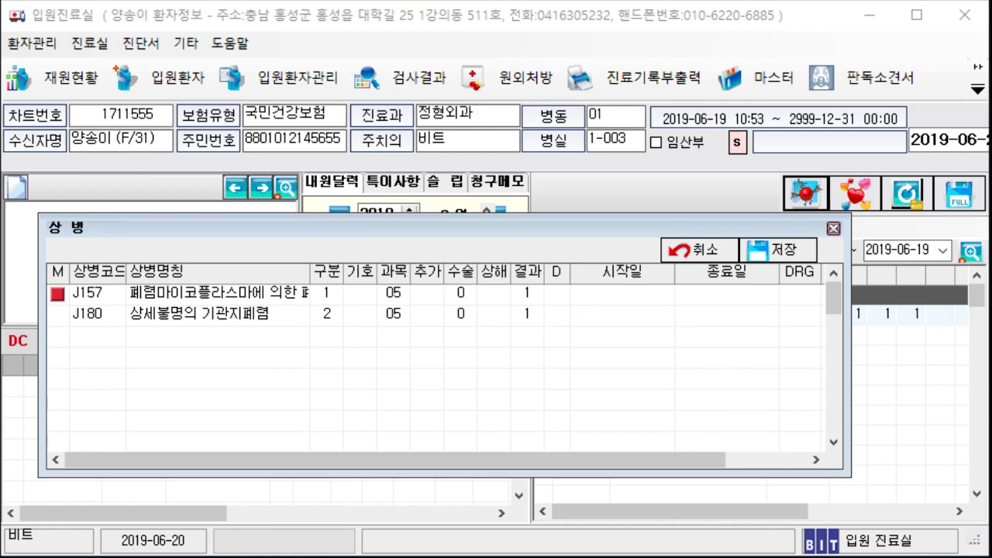
left_click(332, 331)
left_click(330, 272)
left_click(385, 344)
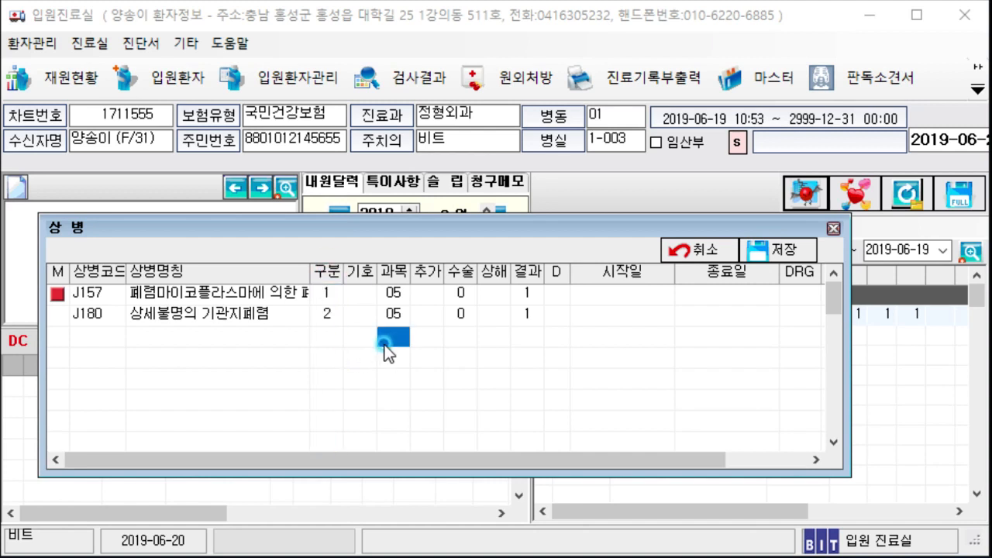
left_click(285, 320)
left_click(334, 361)
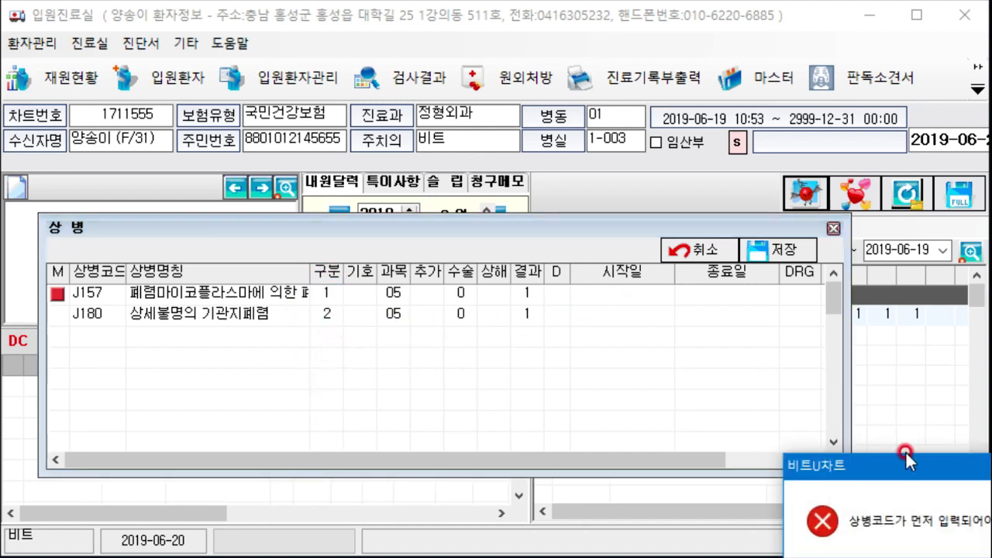
left_click(551, 364)
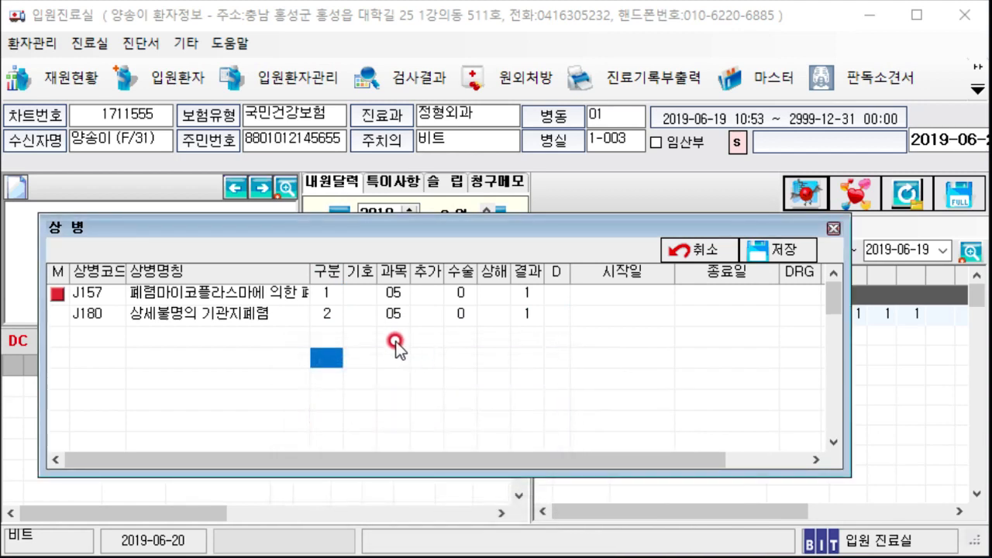
View the 치식입력 tooth chart from the D column of diagnosis J157 and close it without choosing a tooth.
left_click(563, 295)
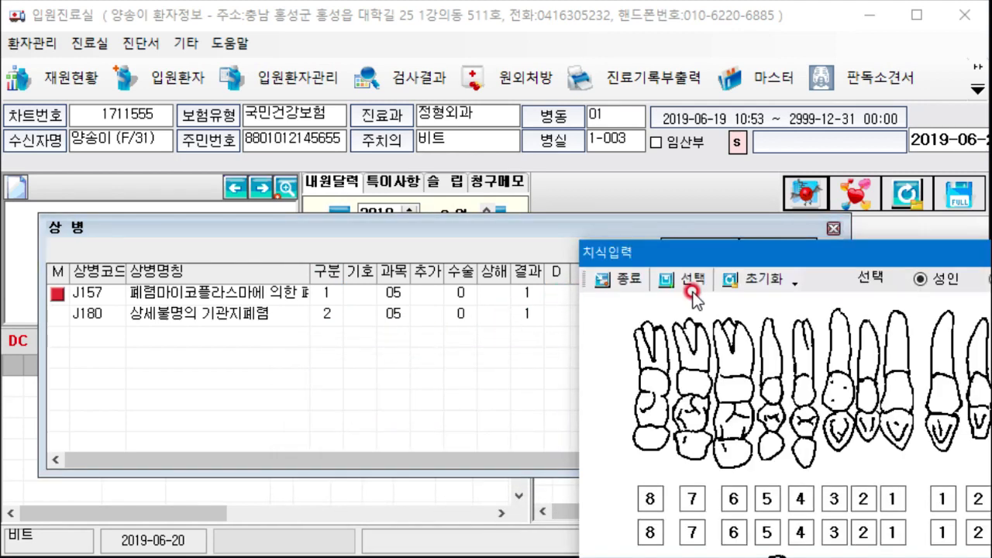
left_click_drag(738, 254, 284, 36)
left_click(802, 37)
left_click(524, 299)
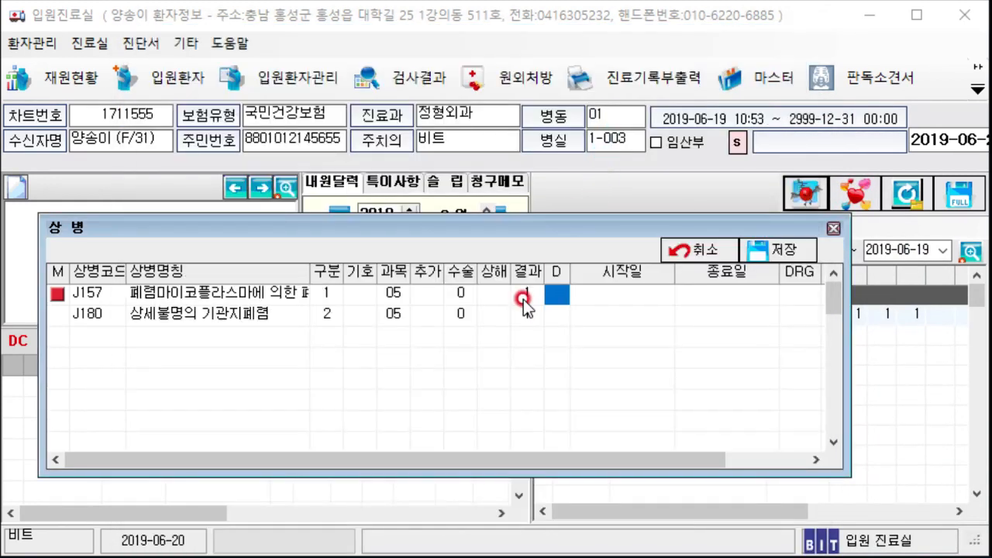
View the list of selectable 상해 codes for diagnosis J157, then close it and the 상병 list.
left_click(498, 293)
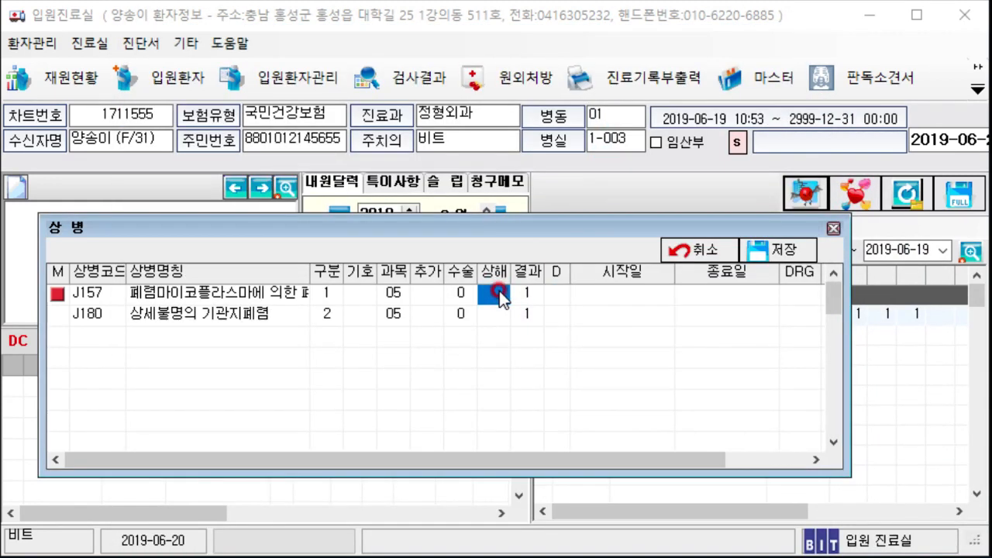
double_click(500, 293)
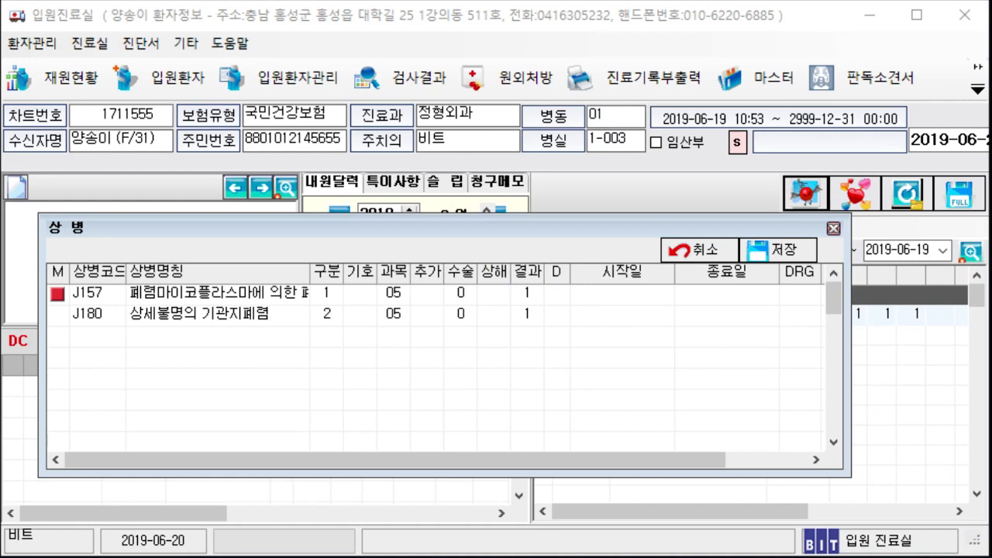
left_click_drag(490, 135, 504, 41)
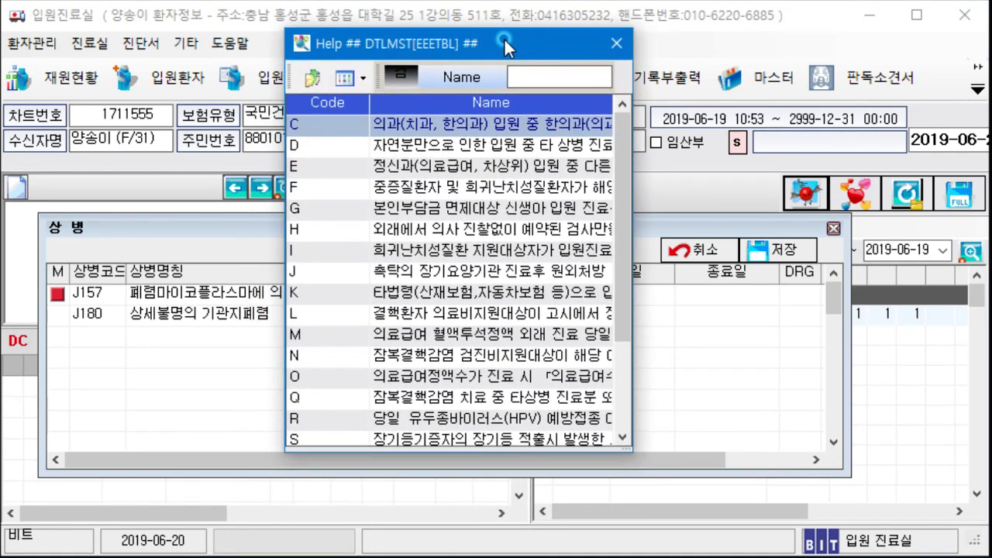
left_click(618, 39)
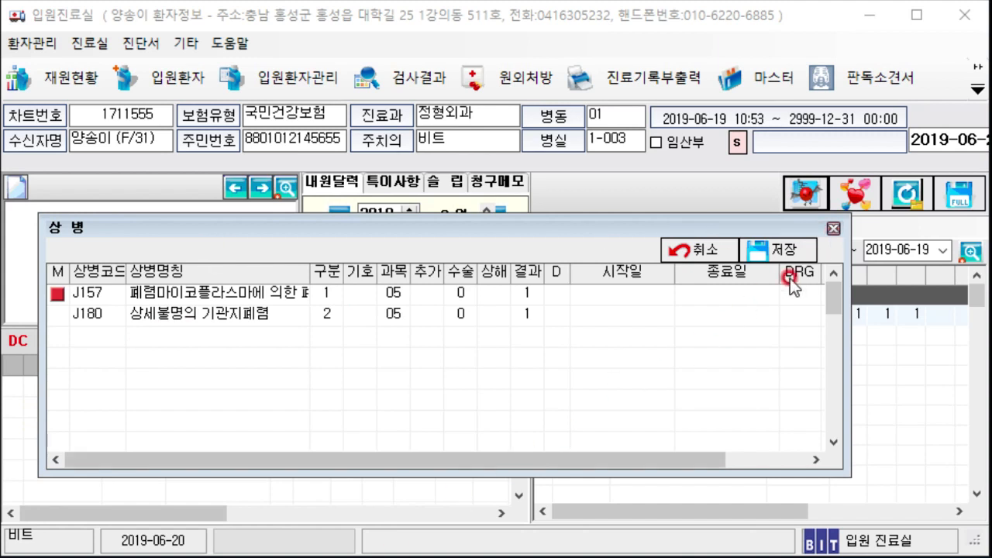
left_click(833, 228)
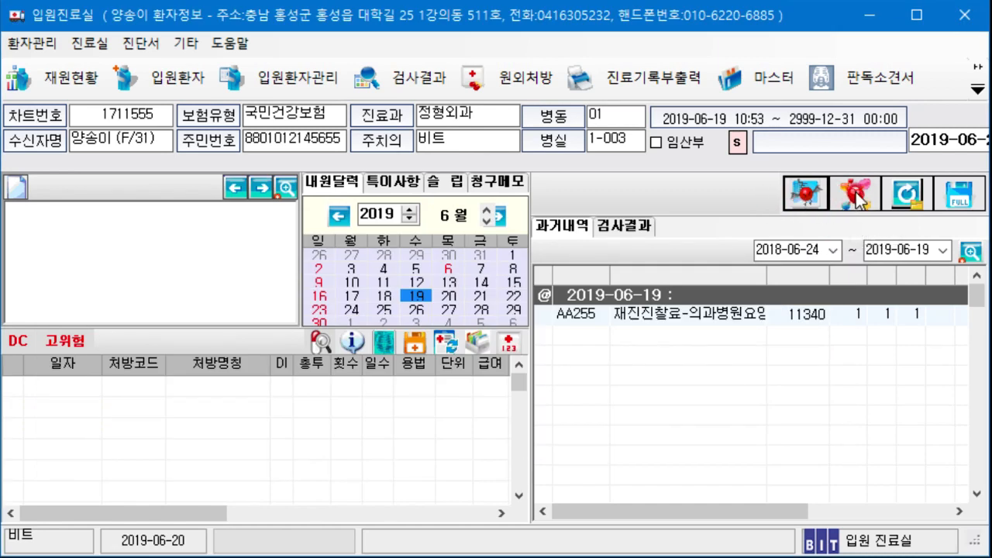
Open the patient's 바이탈 records and widen the 입력일시 column to show the full date and time.
left_click(856, 195)
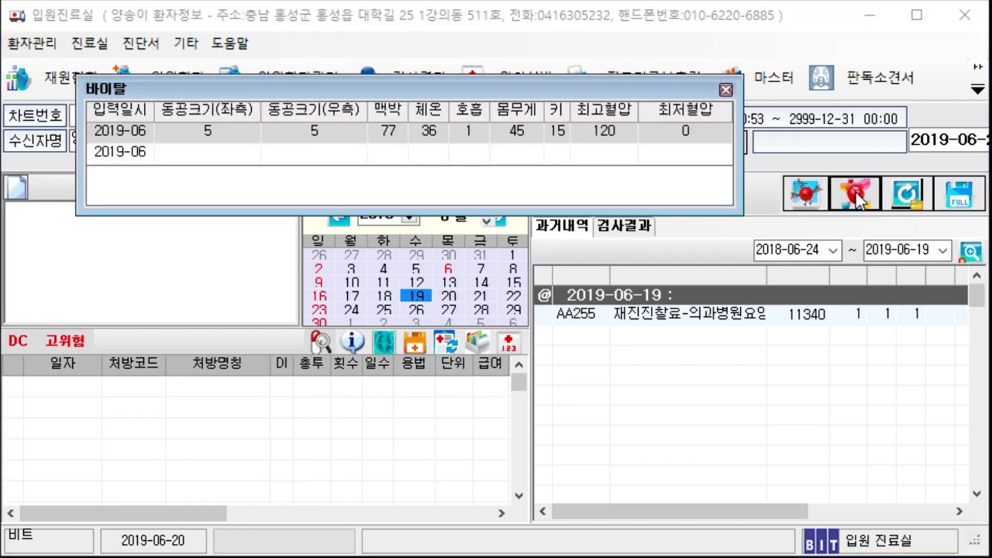
left_click_drag(480, 88, 493, 268)
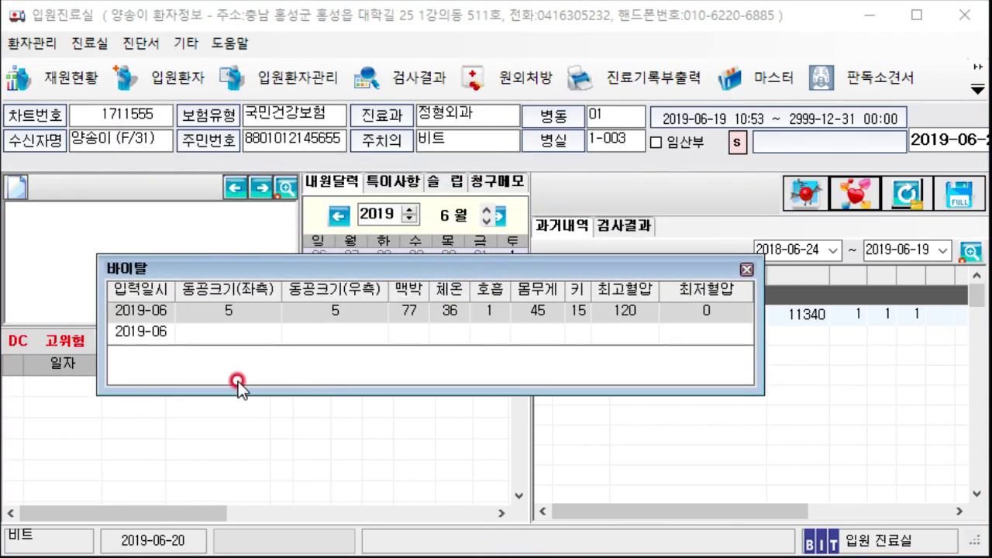
left_click_drag(175, 288, 242, 288)
left_click(266, 333)
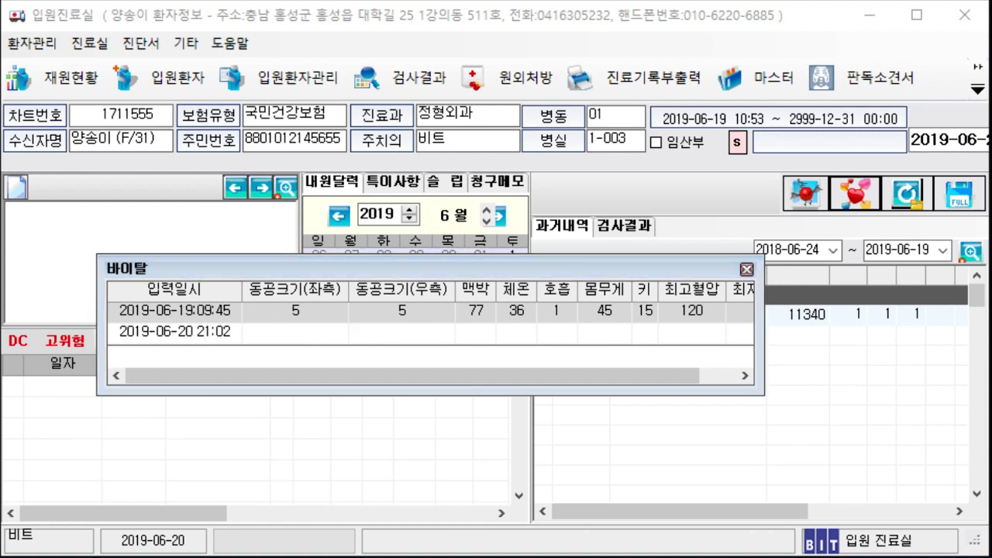
left_click(323, 332)
type("4.5")
key("Tab")
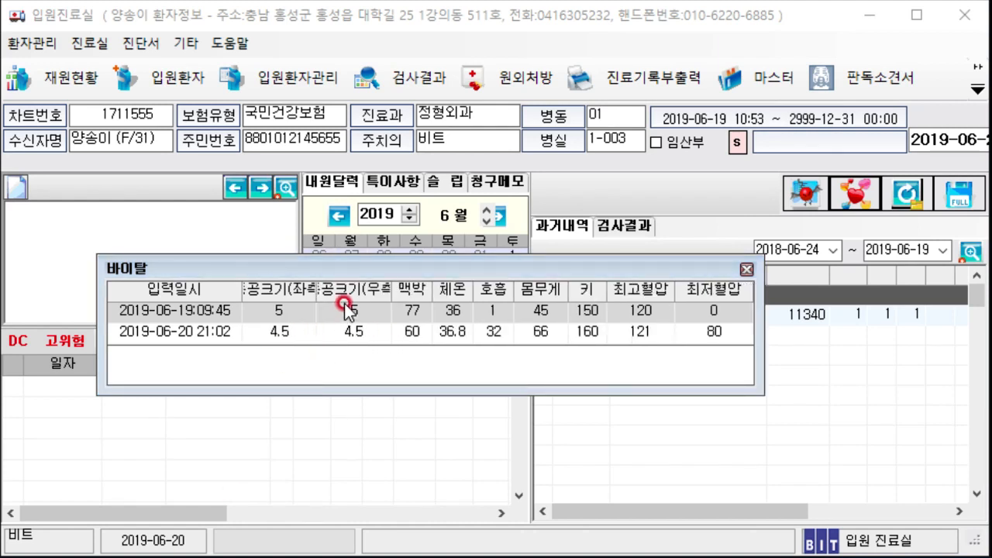
Save the patient's vitals records and close the 바이탈 window.
left_click(378, 271)
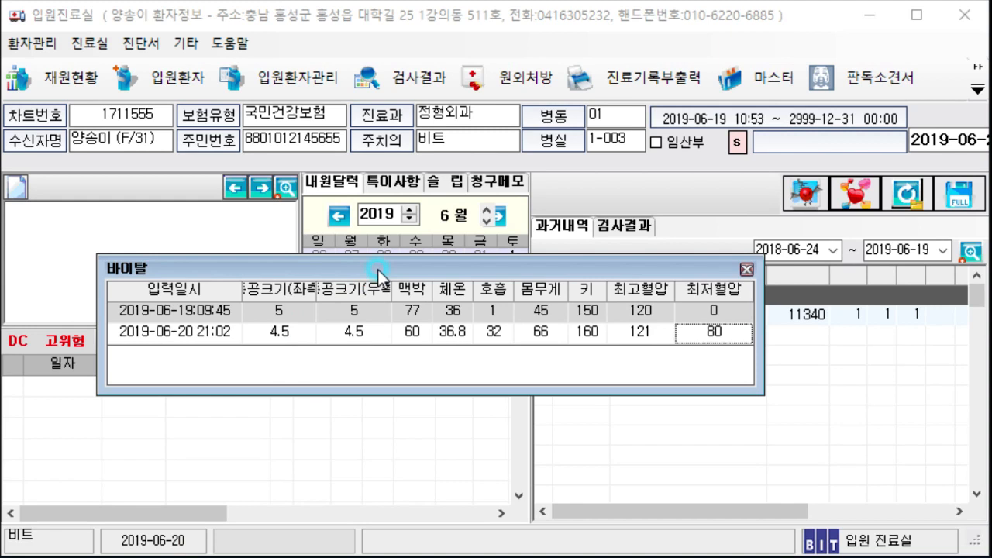
right_click(380, 359)
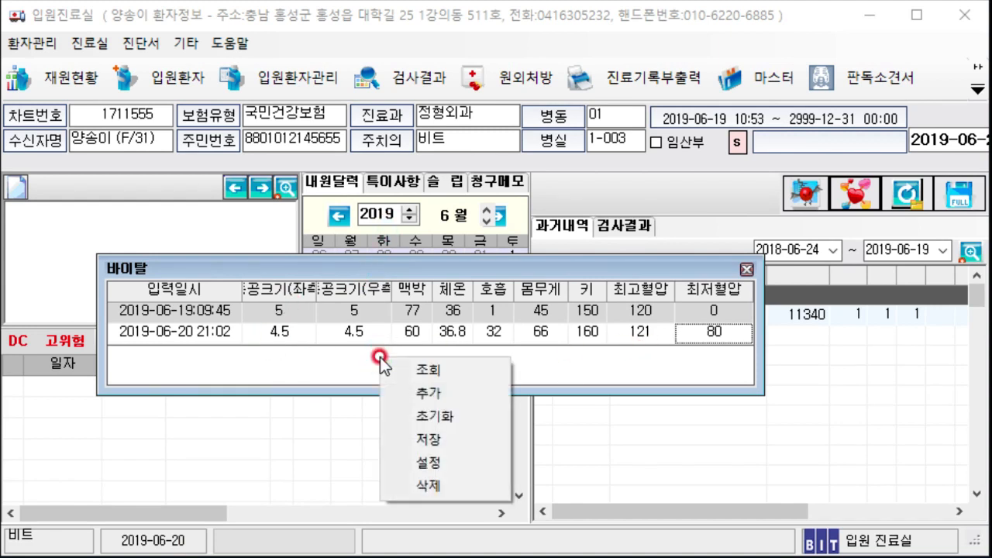
left_click(434, 441)
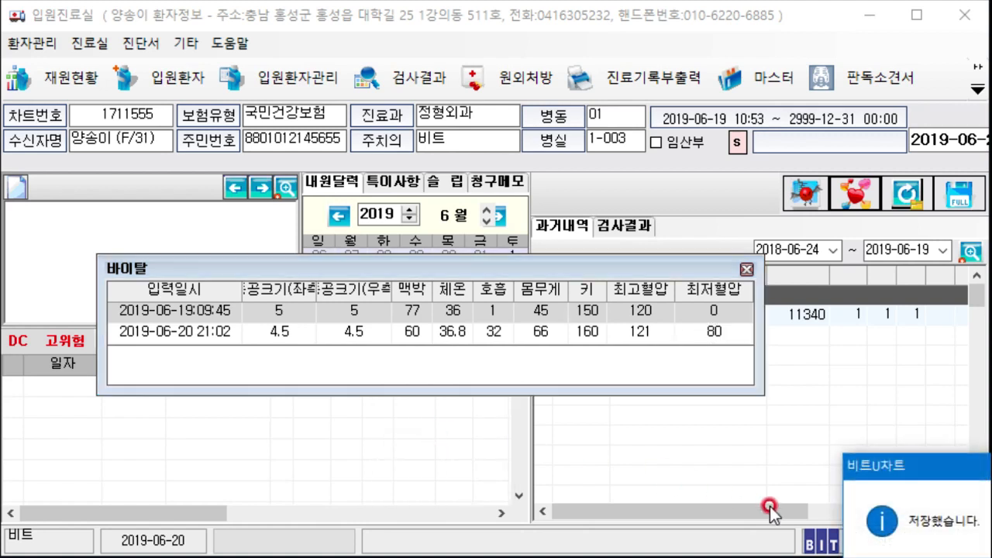
left_click(463, 437)
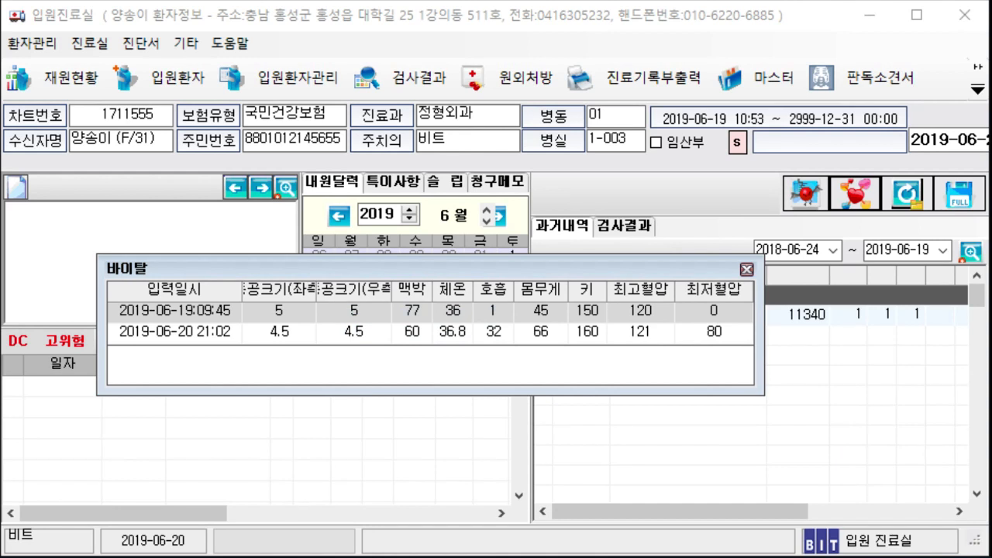
left_click(613, 270)
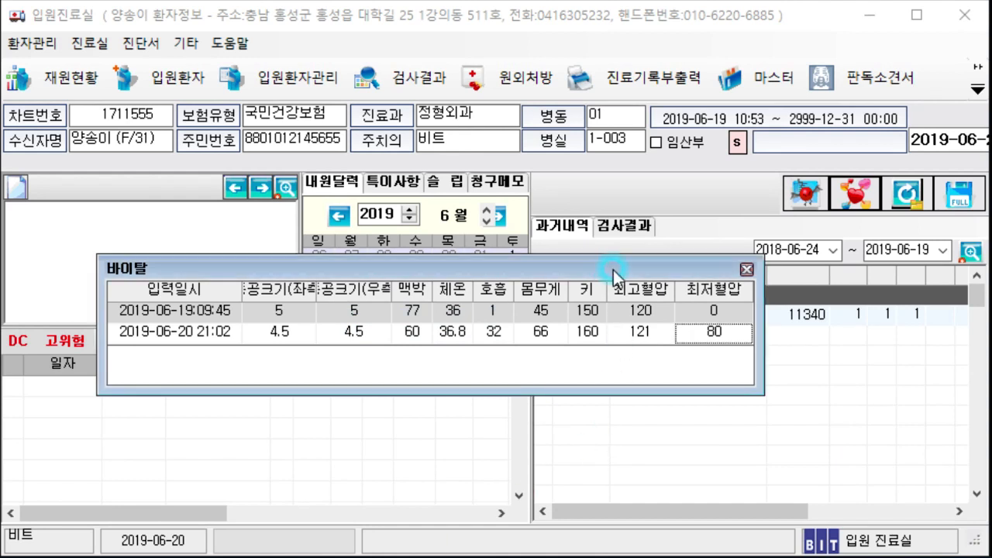
left_click(745, 270)
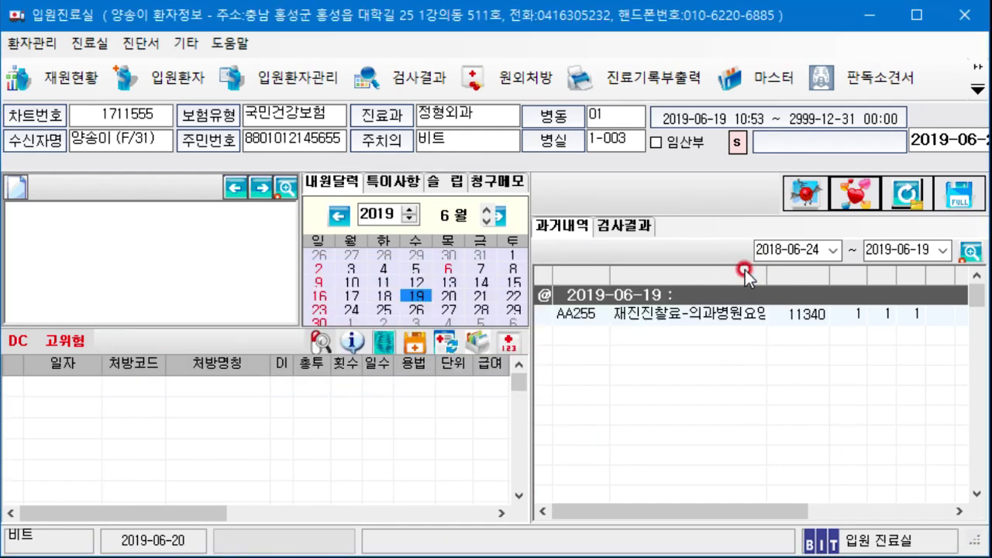
Write the 증상 note: "초기 두통, 발열, 콧물, 인후통을 2주 전부터 호소하다가, Cough은 멈추었으나 복통과 피부발진이 동반되고, 이후에 3~4회/Day의 Water Diarrhea와 Abdominal Pain이 동반되었으며 Fever 지속".
left_click(116, 264)
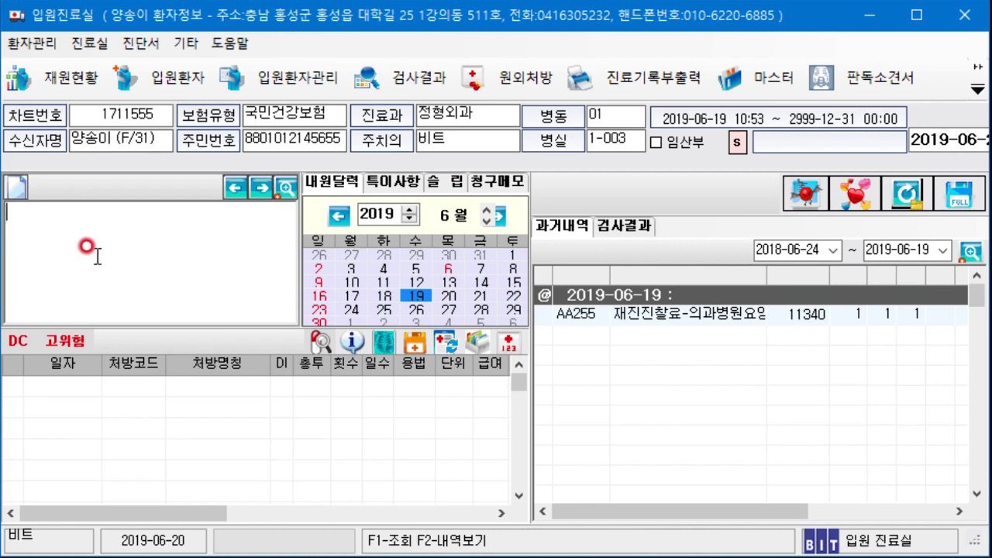
type("초기 두통, 발열, 콧물, 인후통을 2주 전부터 호소하다가, Cough은 멈추었으나 복통과 피부발진이 동반되고, 이후에 3~4회/Day의 Water Diarrhea와 Abdominal Pain이 동반되었으며 Fever 지속")
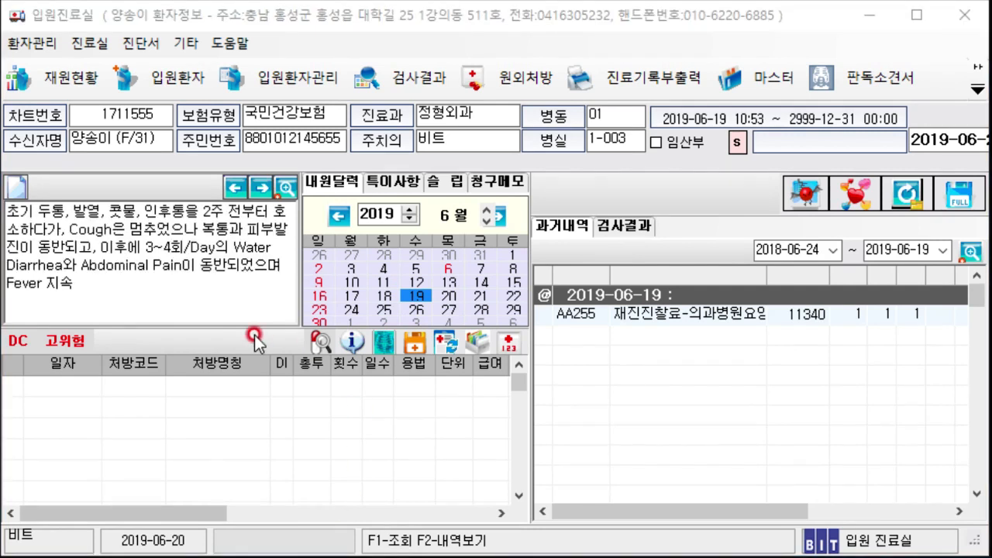
left_click_drag(9, 209, 109, 293)
left_click(110, 275)
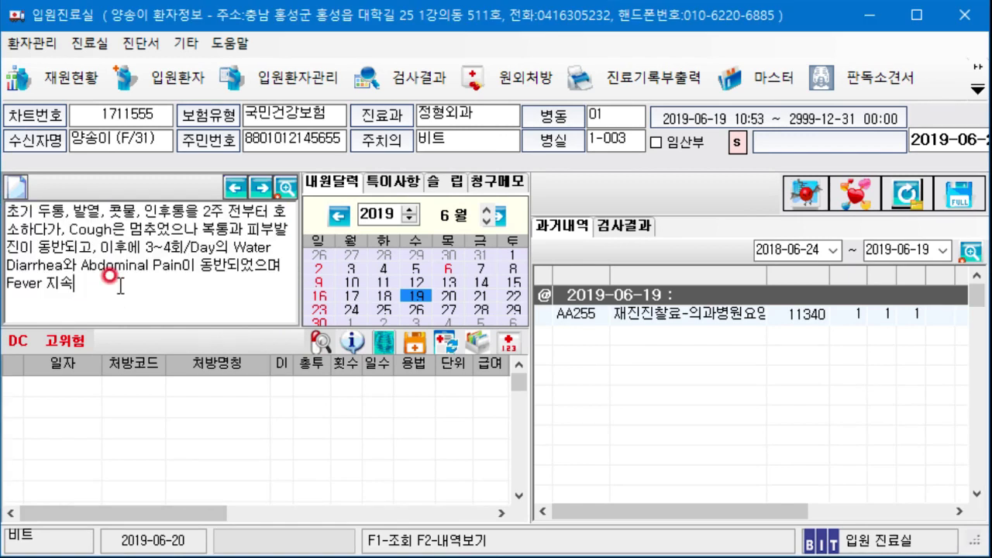
Review the patient's past inpatient symptom entries in 입원과거내역(증상), then close the window.
right_click(120, 286)
left_click(176, 316)
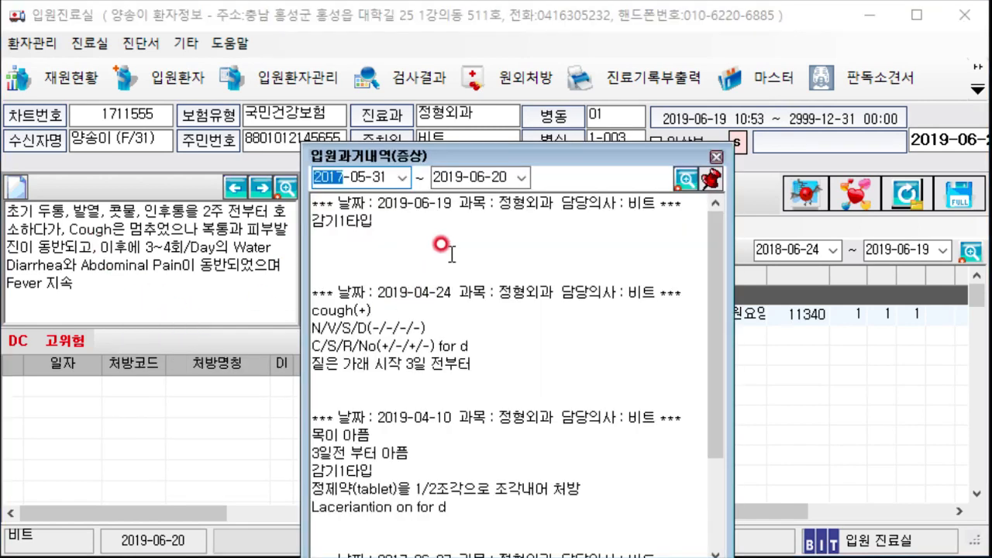
left_click(524, 246)
left_click_drag(714, 286, 657, 192)
left_click(716, 157)
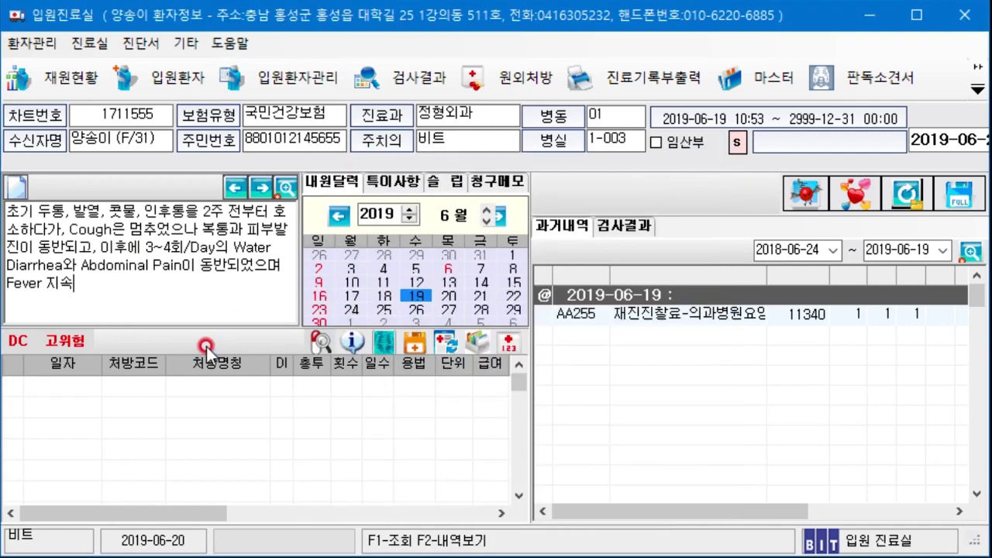
Look up the symptom codes in 증상코드조회, add the Gastro template to the end of the symptom note, and close the list.
right_click(133, 284)
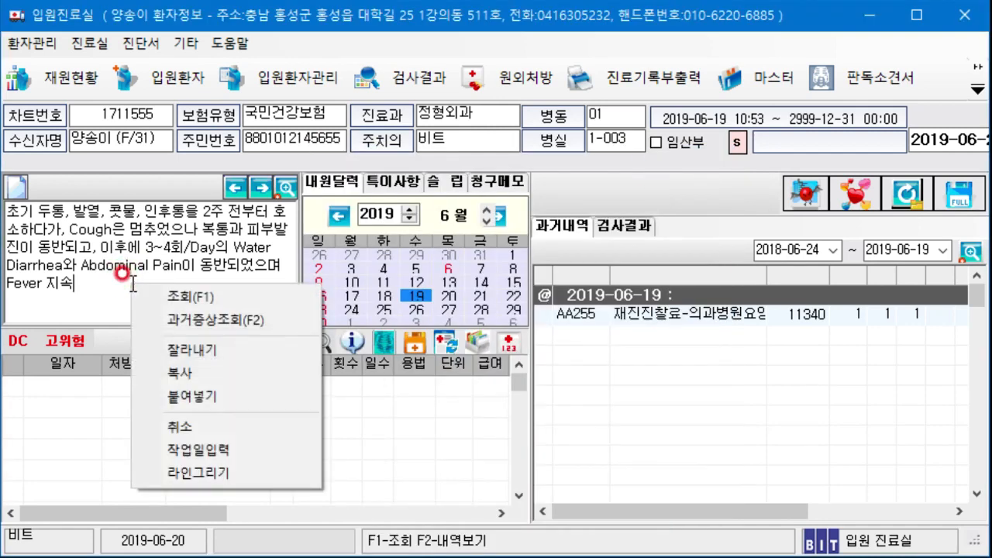
left_click(181, 298)
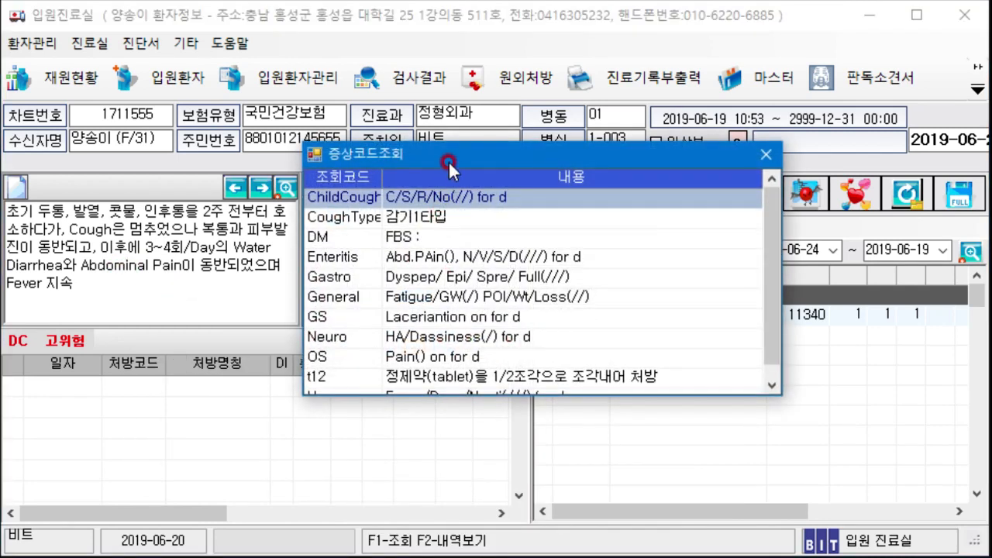
left_click_drag(453, 160, 339, 187)
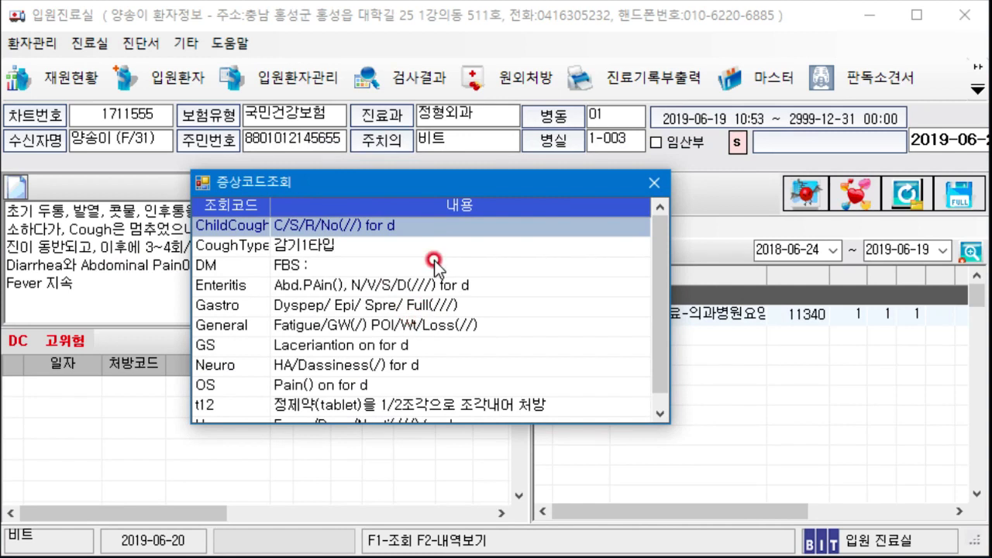
scroll(438, 276, "down", 1)
scroll(443, 330, "up", 1)
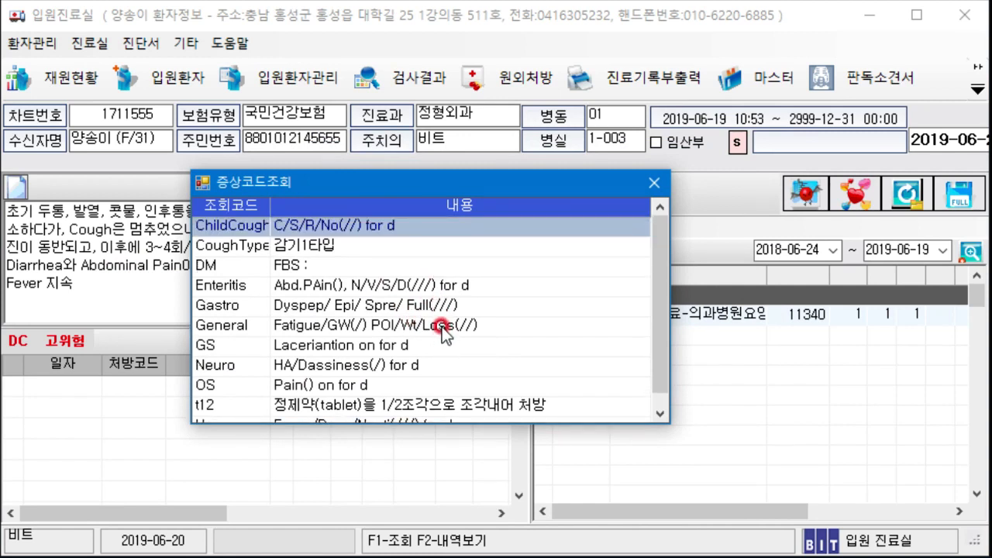
scroll(382, 264, "down", 1)
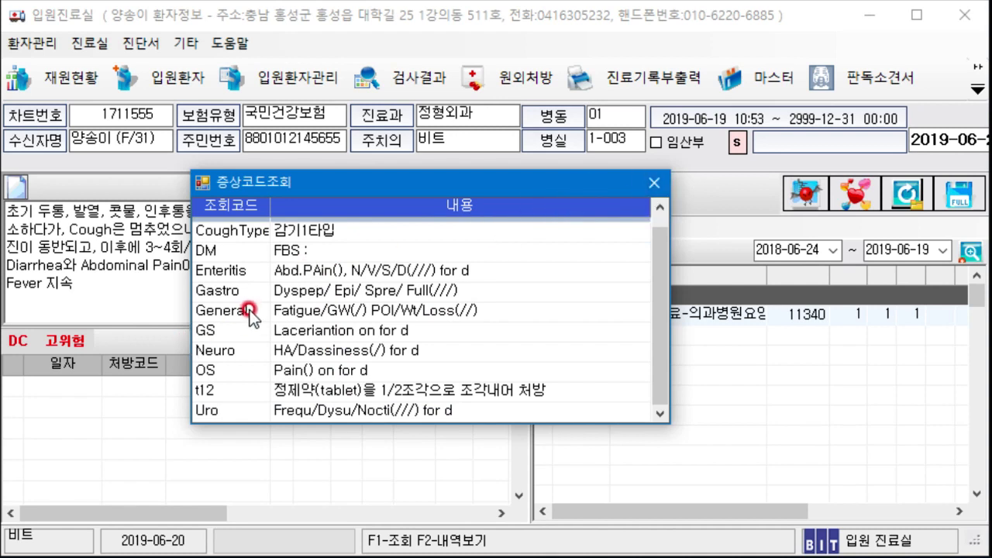
double_click(204, 290)
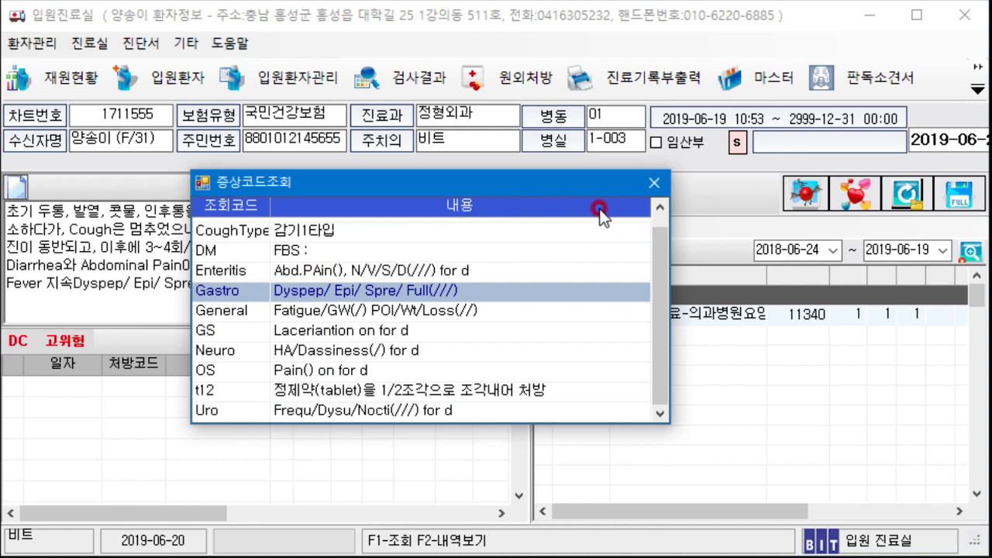
left_click(654, 183)
Delete the Gastro template text "Dyspep/ Epi/ Spre/ Full(///)" from the end of the symptom note.
left_click_drag(75, 283, 256, 284)
left_click(250, 282)
key("BackSpace")
key("BackSpace")
key("BackSpace")
key("BackSpace")
key("BackSpace")
key("BackSpace")
key("BackSpace")
key("BackSpace")
key("BackSpace")
key("BackSpace")
key("BackSpace")
key("BackSpace")
key("BackSpace")
key("BackSpace")
key("BackSpace")
key("BackSpace")
key("BackSpace")
key("BackSpace")
key("BackSpace")
key("BackSpace")
key("BackSpace")
key("BackSpace")
key("BackSpace")
key("BackSpace")
key("BackSpace")
key("BackSpace")
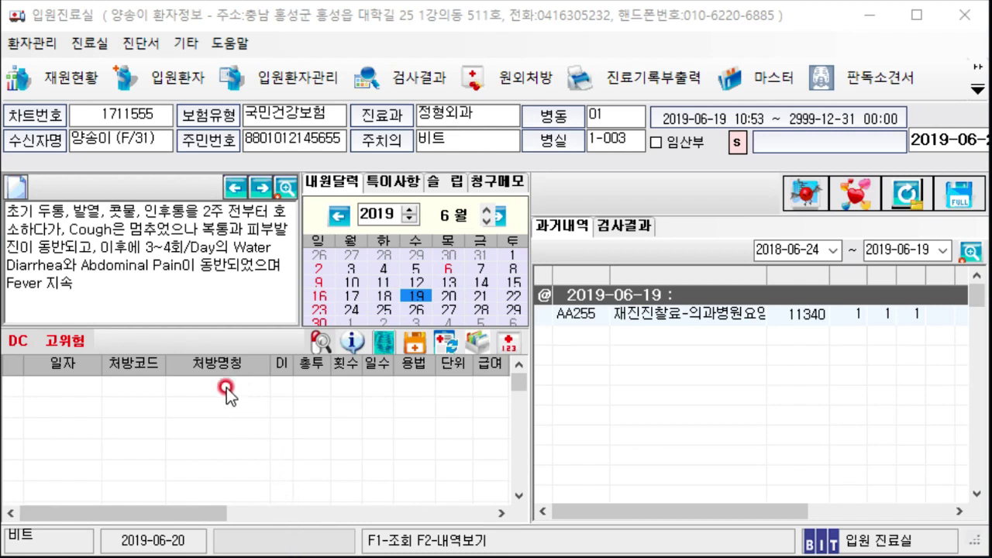
right_click(177, 298)
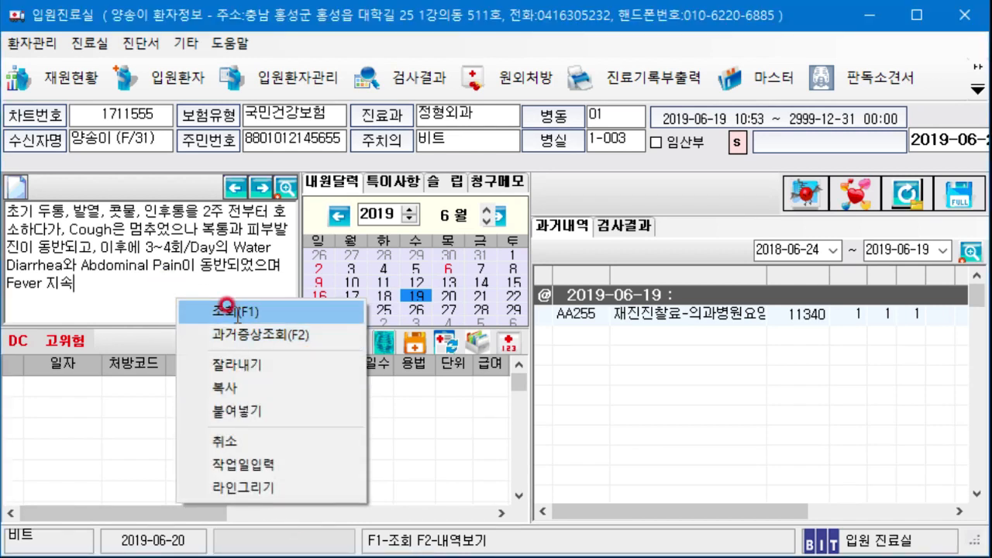
left_click(147, 294)
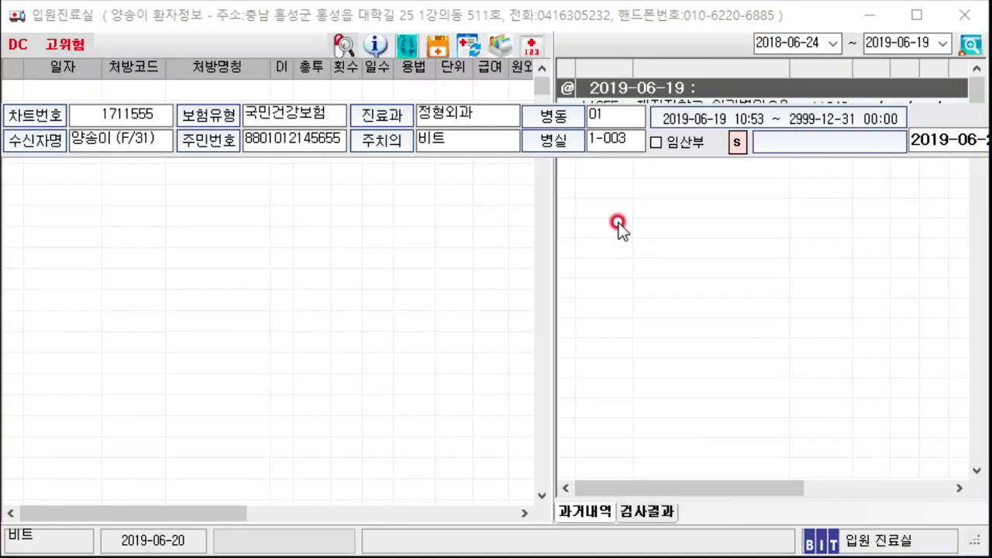
left_click(615, 72)
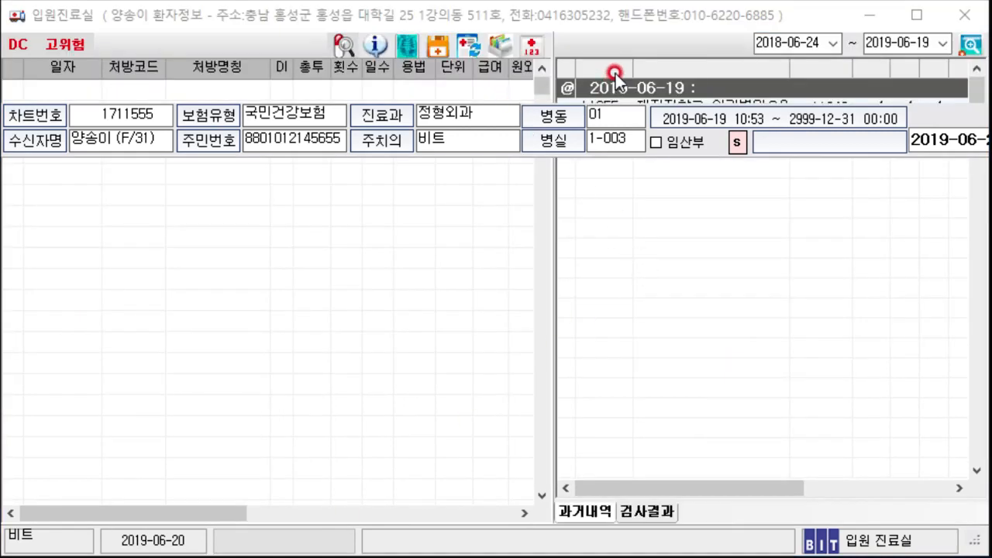
left_click(983, 551)
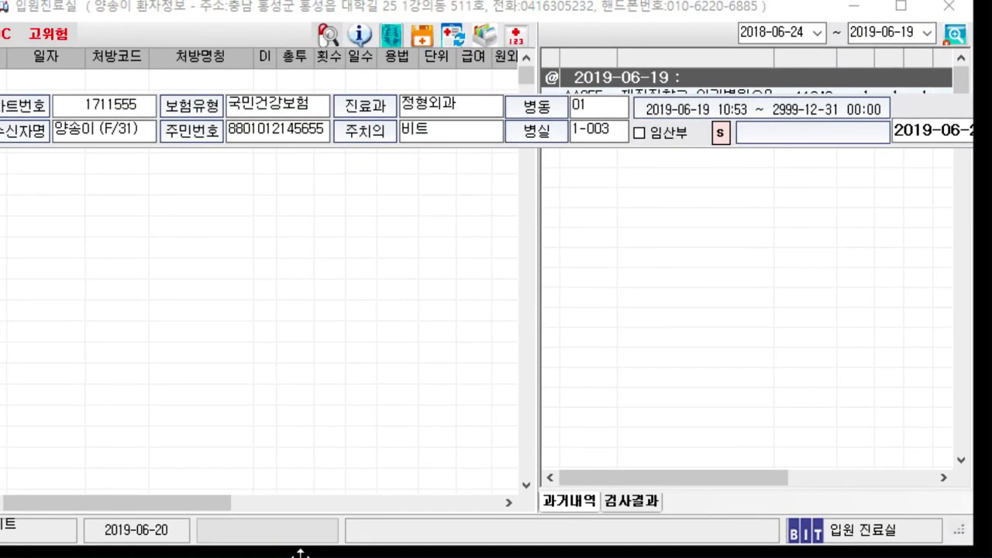
left_click(302, 424)
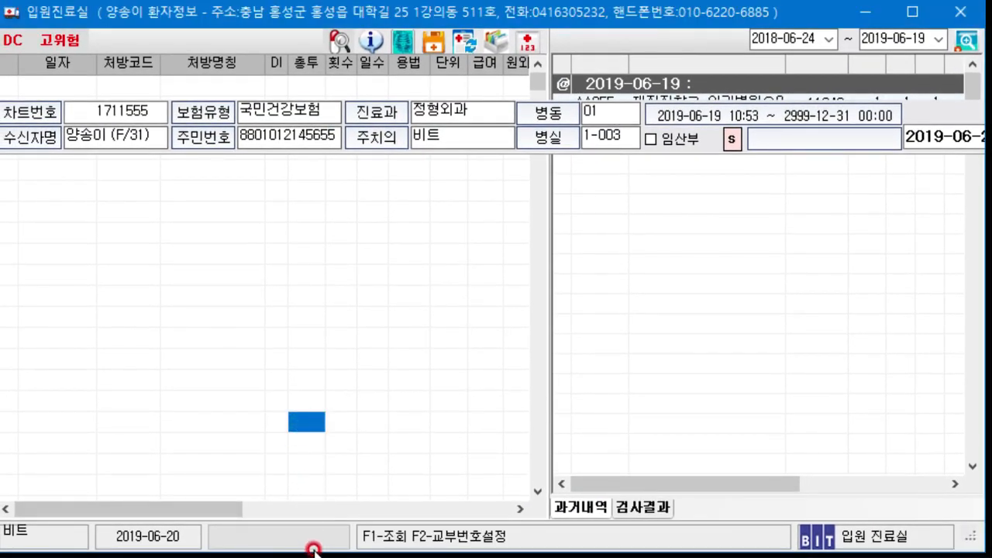
Resize the panel rows to fit the symptom, calendar and slip panels above 처방내역, and enlarge the 버튼 panel to show its icons fully.
left_click_drag(312, 551, 302, 557)
left_click_drag(225, 215, 215, 438)
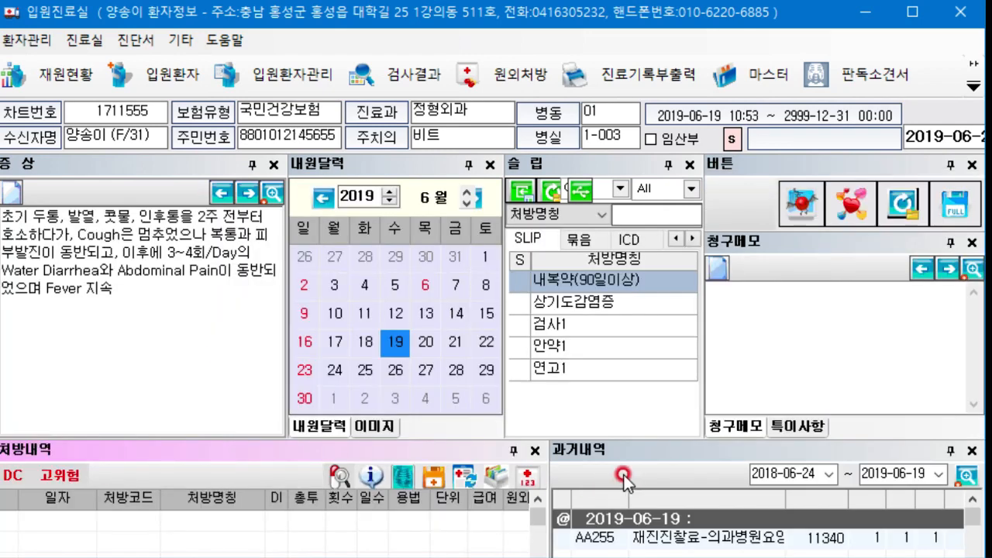
left_click_drag(217, 439, 230, 357)
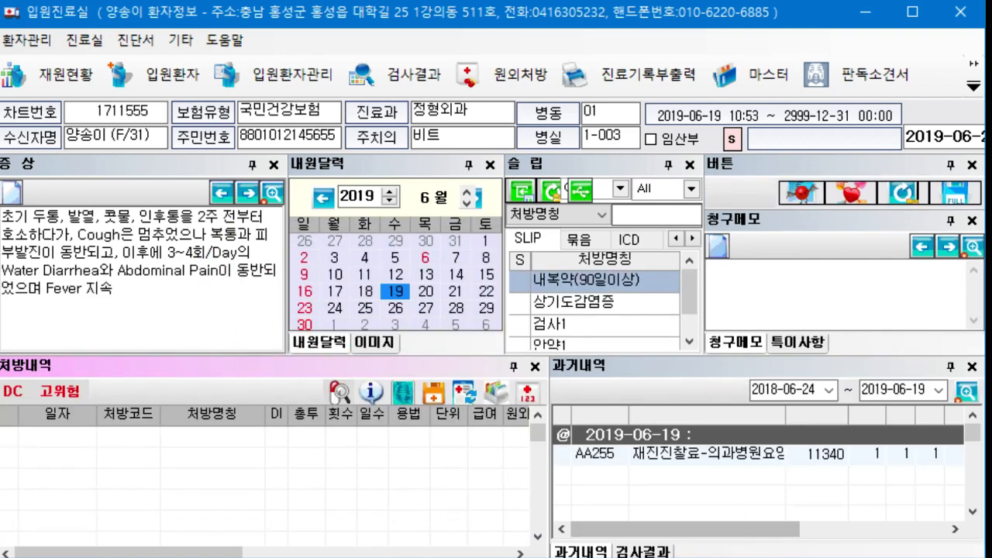
left_click_drag(737, 557, 738, 557)
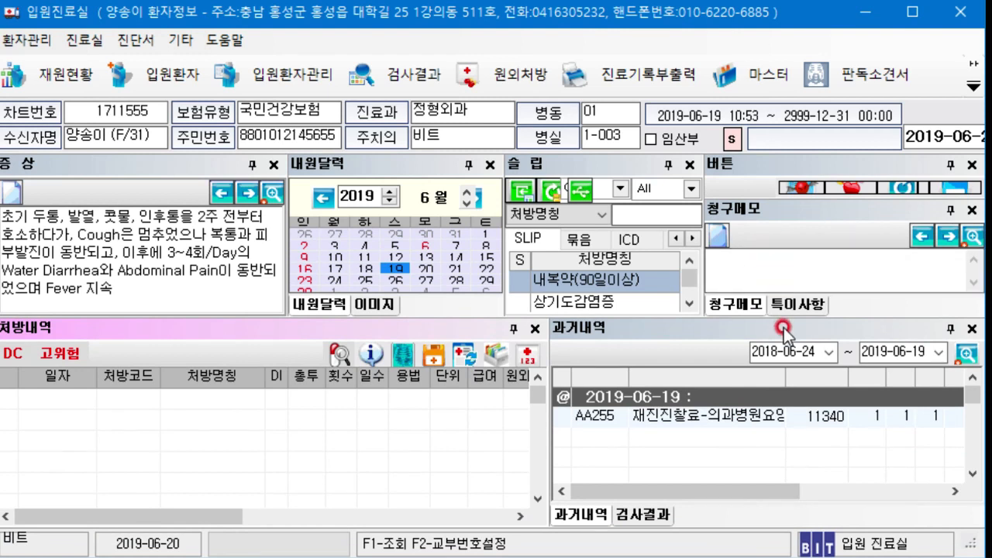
left_click_drag(733, 319, 729, 363)
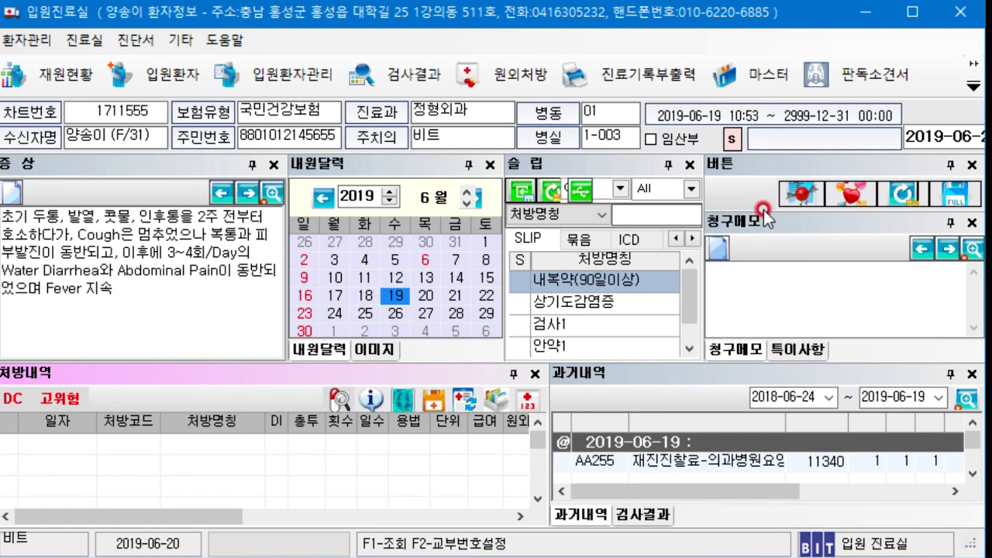
left_click_drag(764, 211, 764, 245)
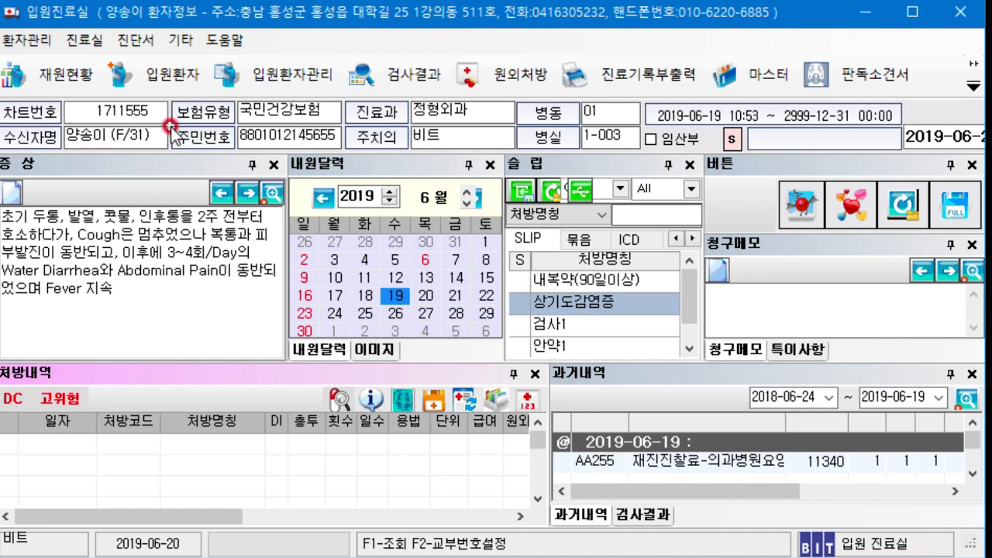
Select 검사1 in the SLIP list and give the 처방내역 and 과거내역 panels slightly more height.
double_click(551, 325)
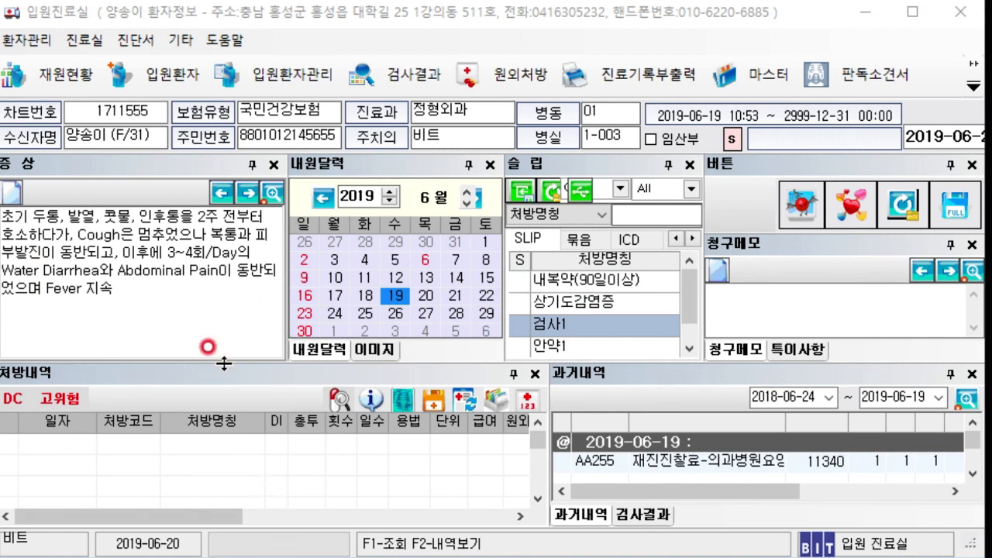
left_click(212, 332)
left_click_drag(228, 349, 229, 327)
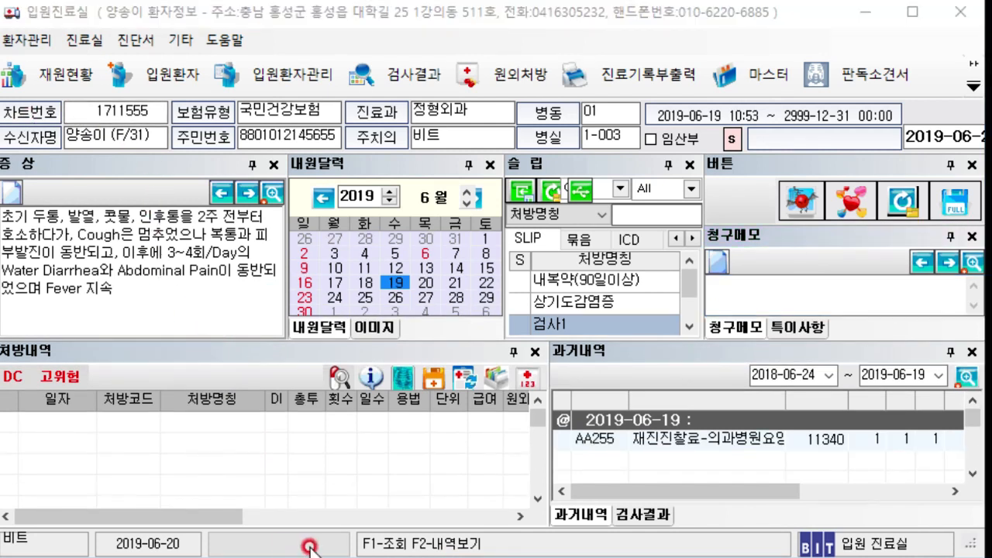
left_click(332, 21)
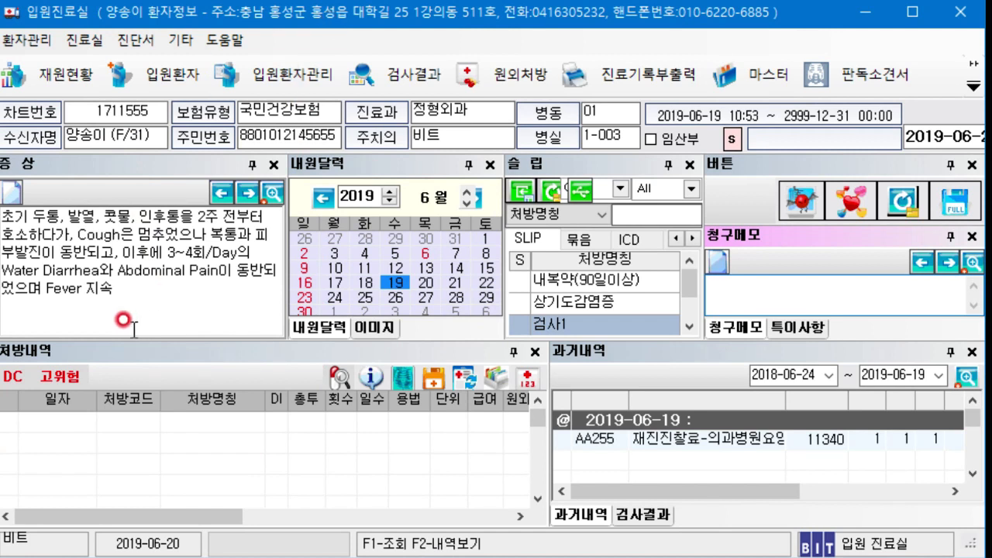
Enter the test order codes B1010 and B1020 in the first two rows of 처방내역.
left_click(72, 424)
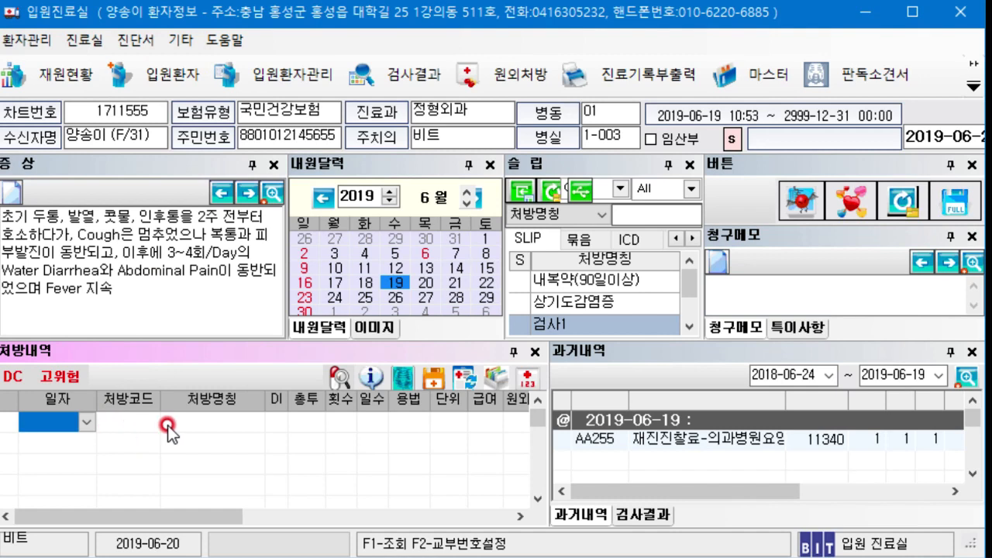
left_click(128, 422)
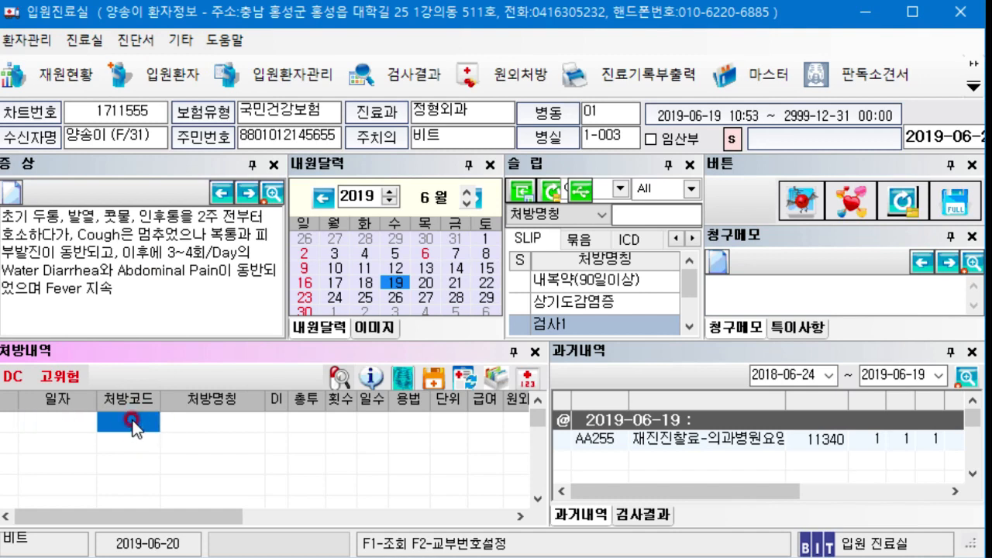
type("b1010")
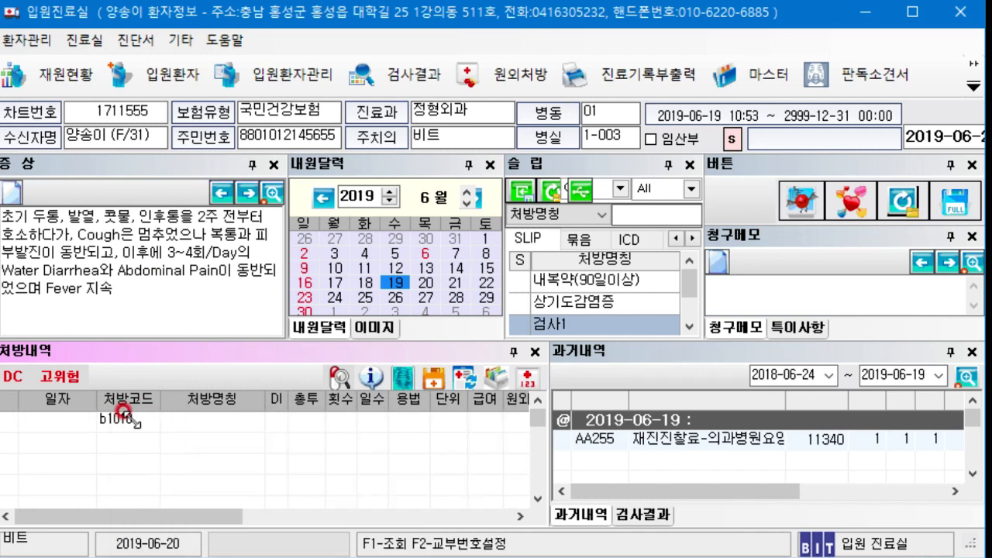
key("Return")
type("b1")
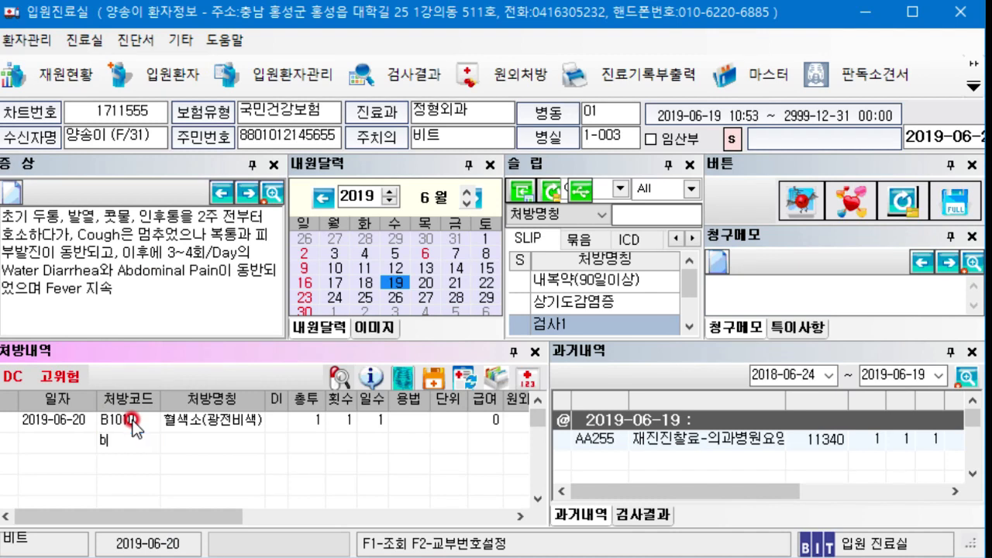
type("020")
key("Return")
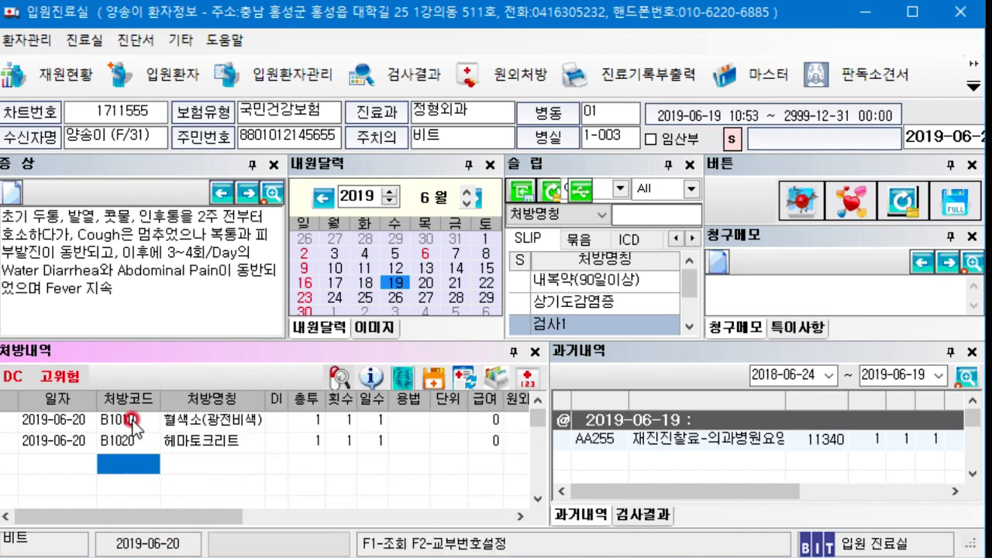
Add the test order codes B1092 and B2010 below B1020 in 처방내역.
type("b1092")
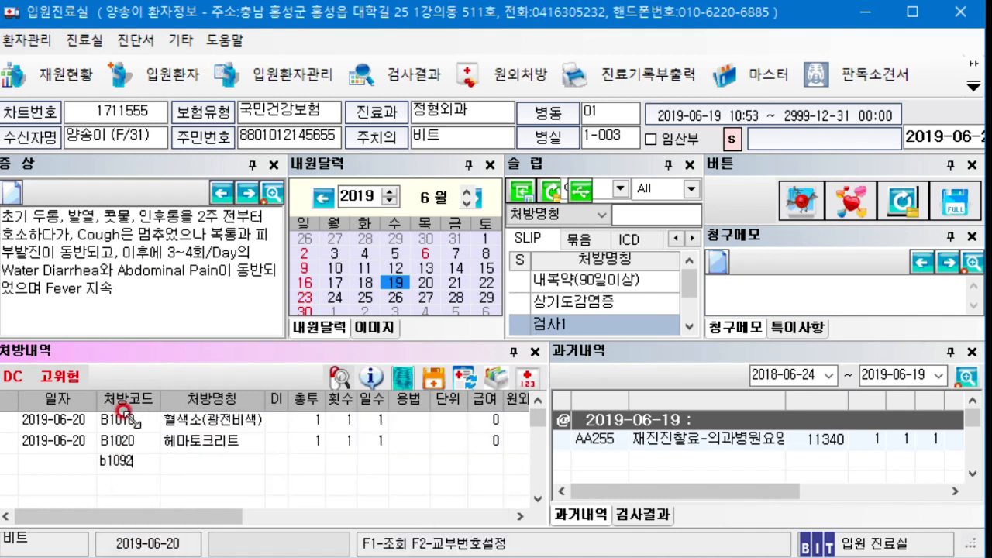
key("Return")
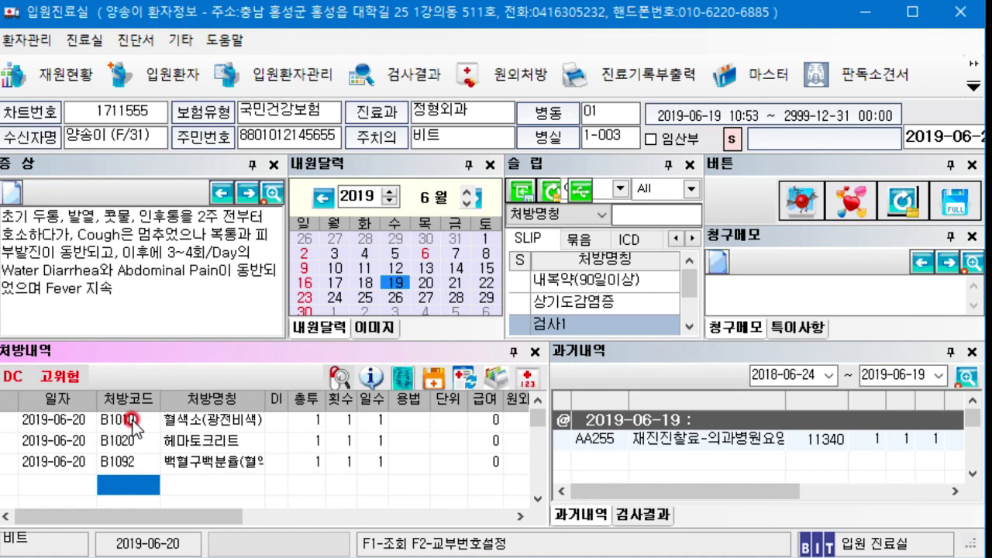
type("b2010")
key("Return")
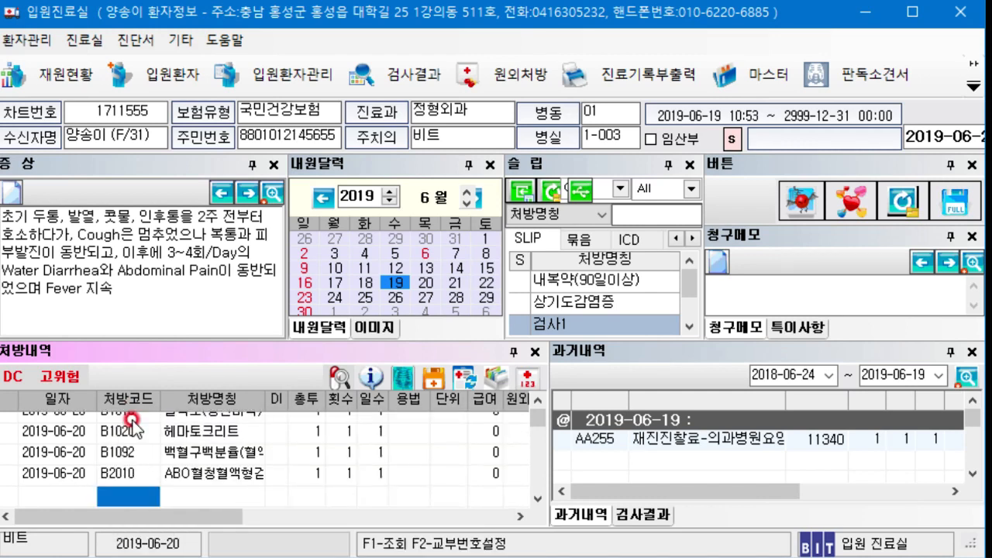
Add the general blood test order D0003 below B2010 in 처방내역.
type("d003")
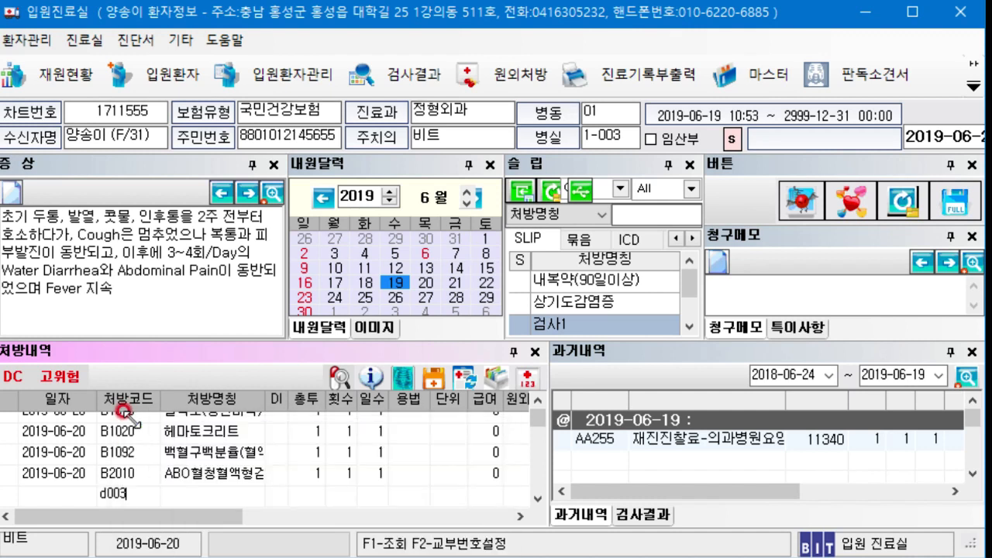
key("Return")
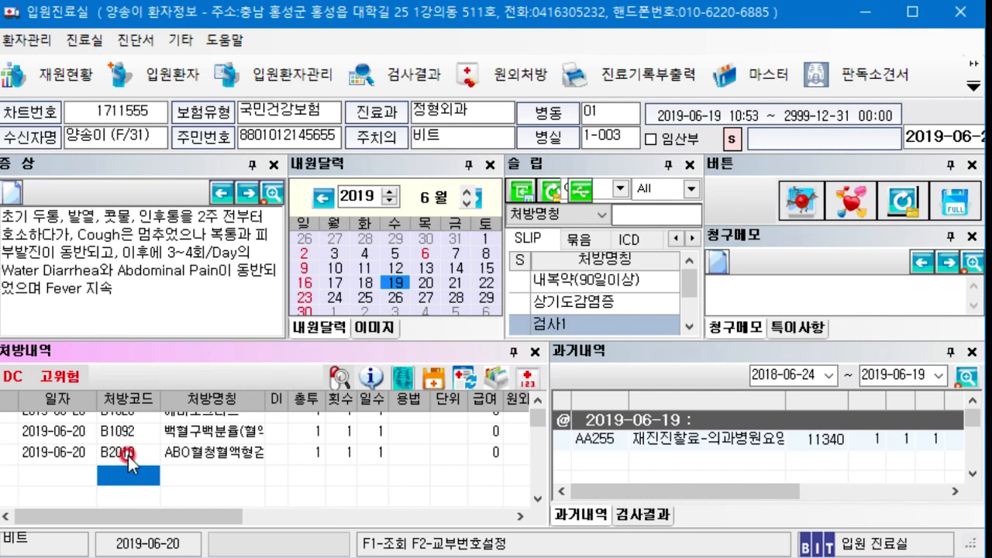
scroll(129, 459, "up", 1)
scroll(133, 460, "down", 1)
type("d")
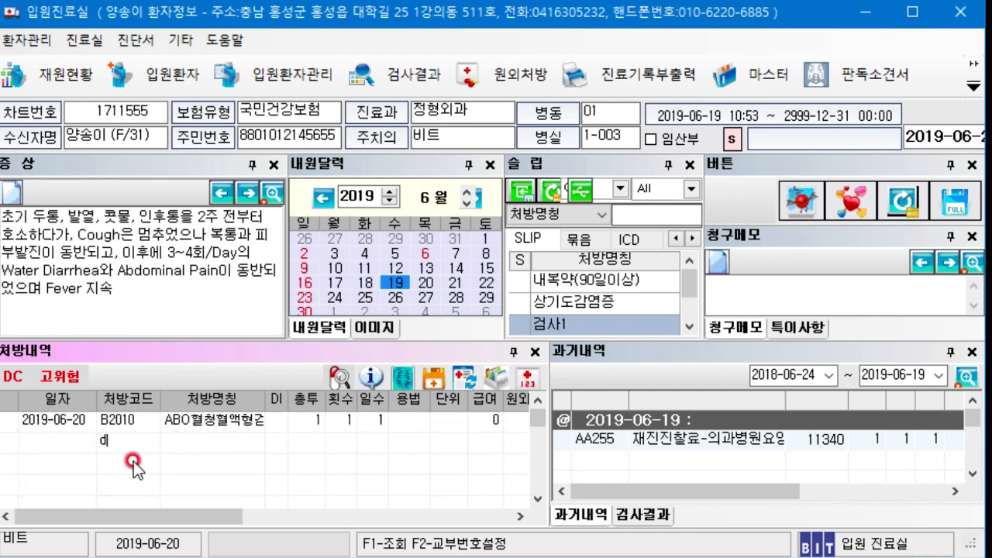
type("0003")
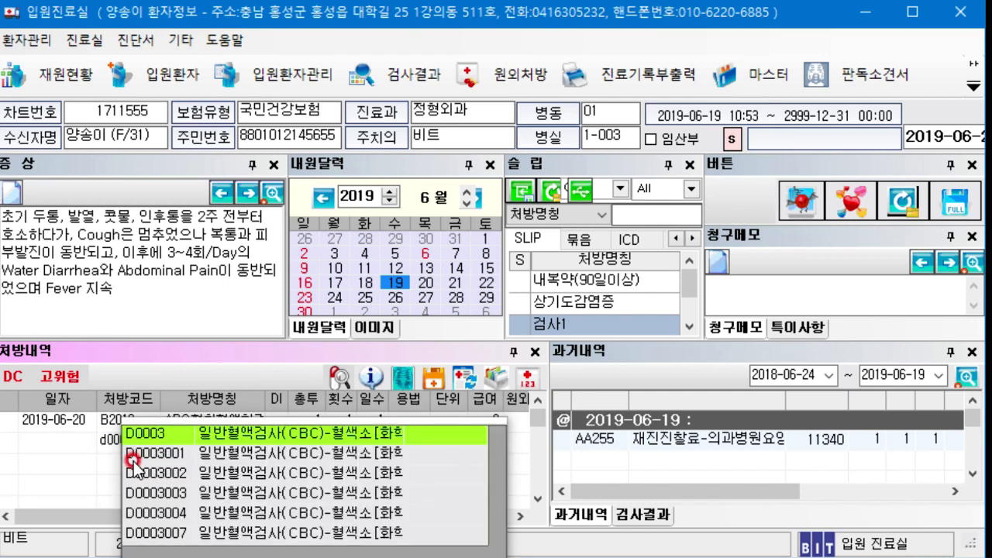
key("Return")
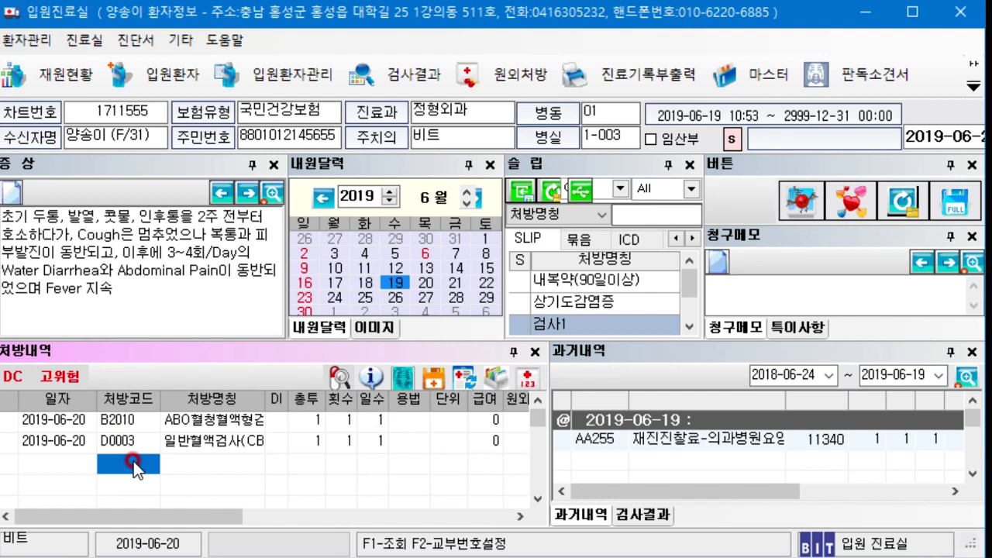
Add the chest X-ray order G2302 (흉부폐첨2매) below D0003 in 처방내역.
type("g2")
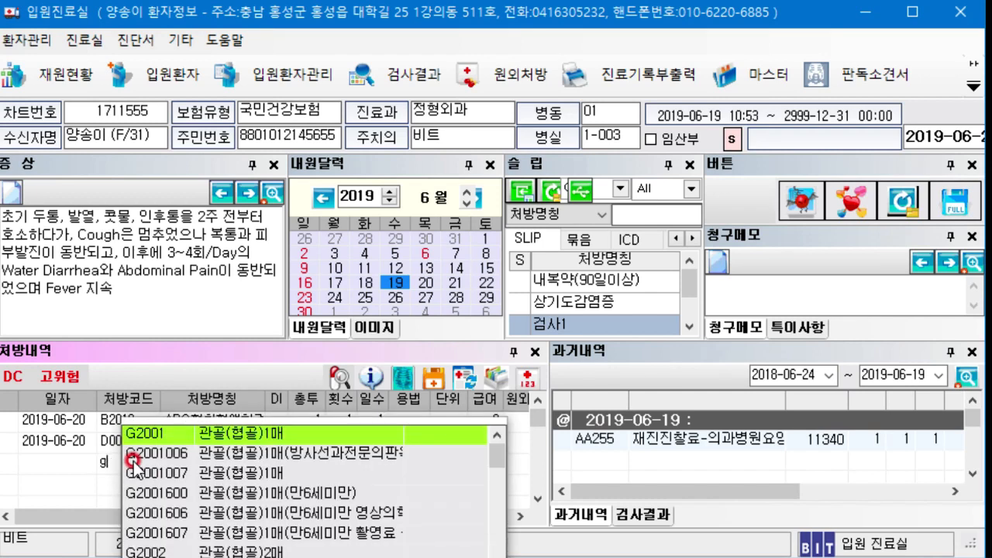
type("30")
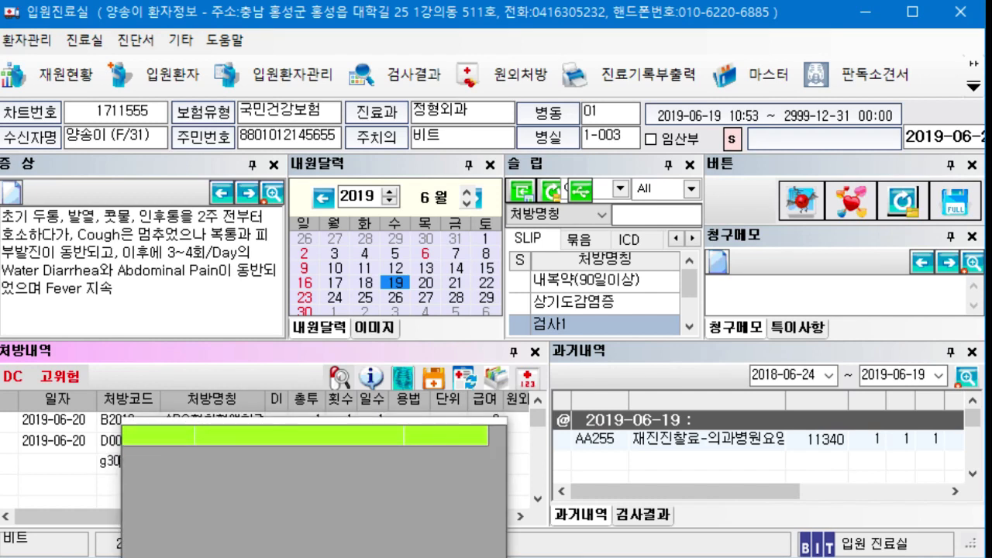
type("2")
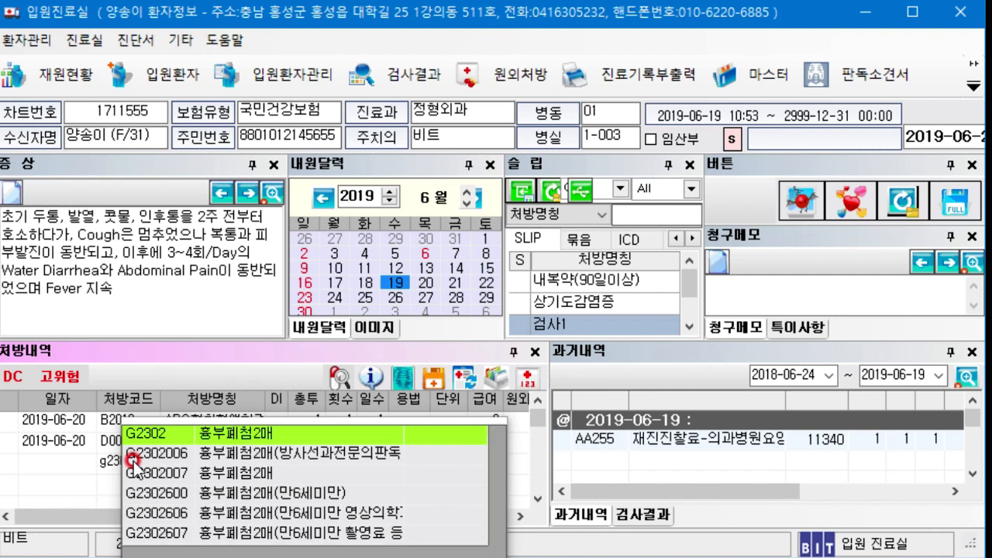
key("Return")
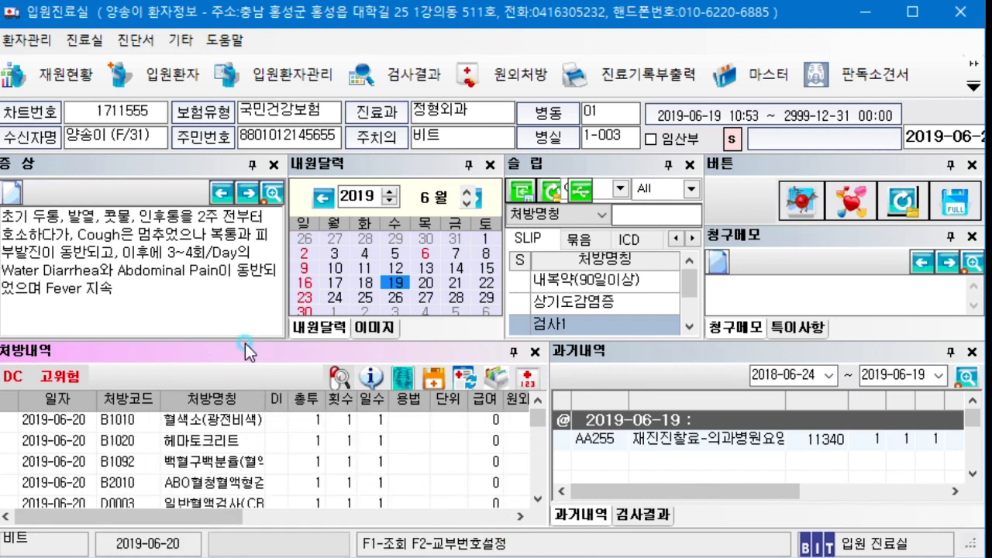
Enlarge the 처방내역 and 버튼 panels, try to save the chart with FULL save, and dismiss the message.
left_click_drag(246, 341, 248, 301)
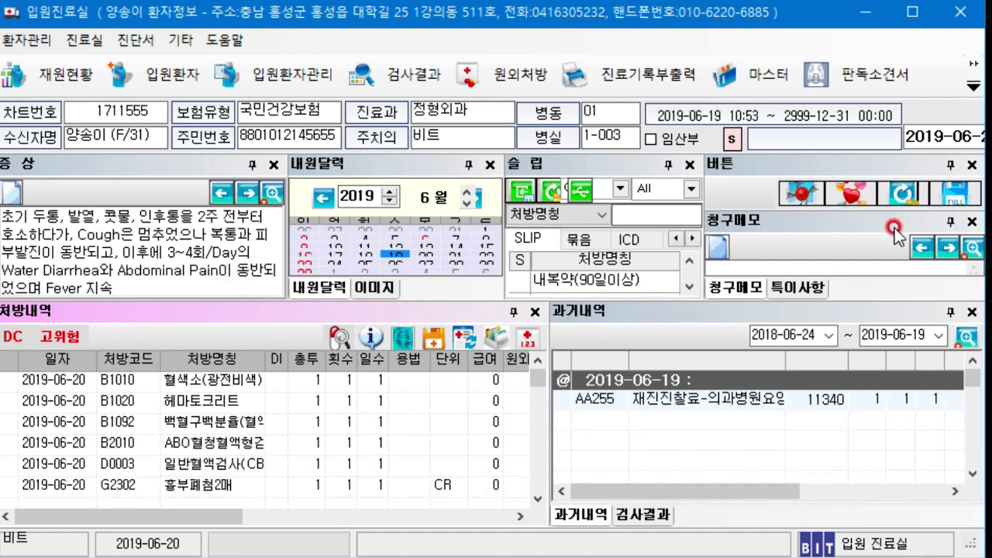
left_click_drag(894, 211, 895, 239)
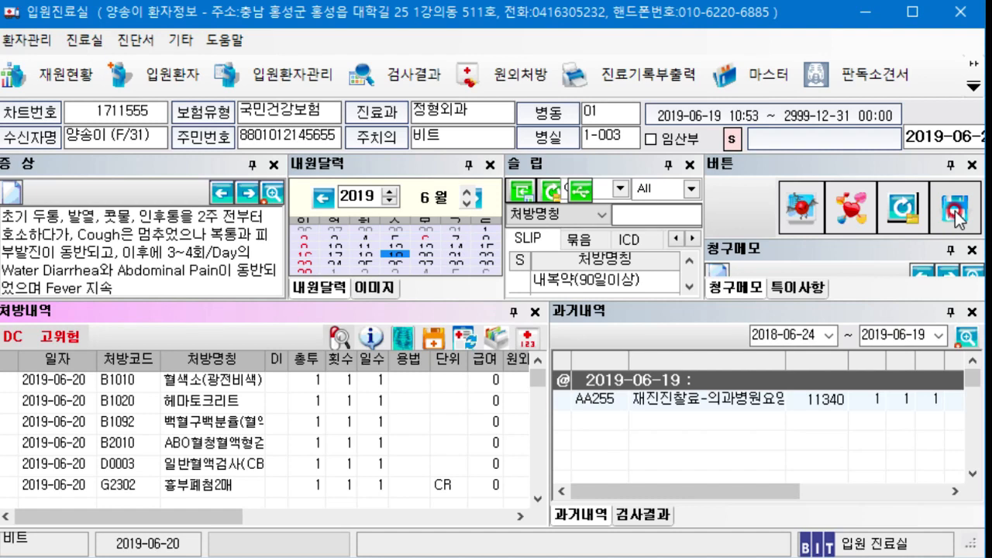
left_click(958, 218)
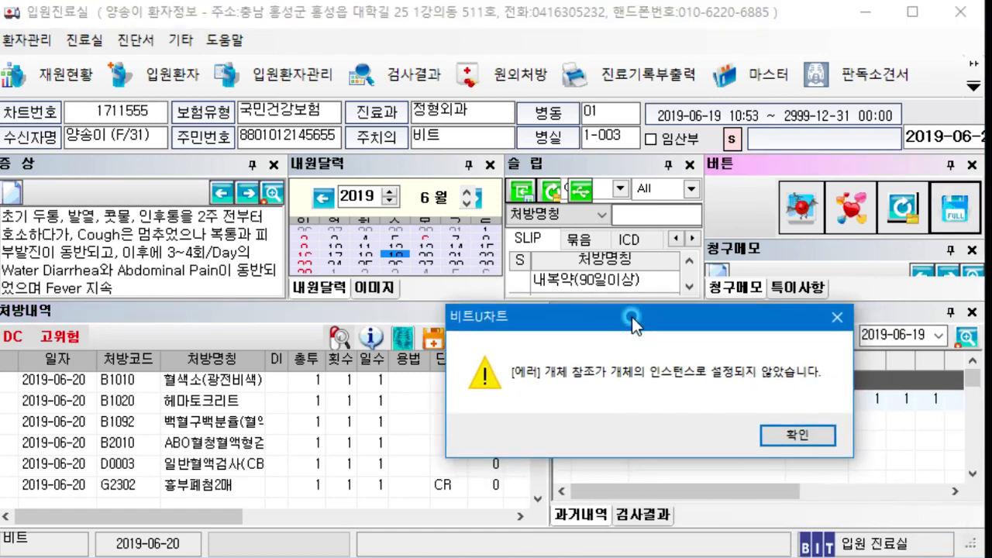
left_click(775, 435)
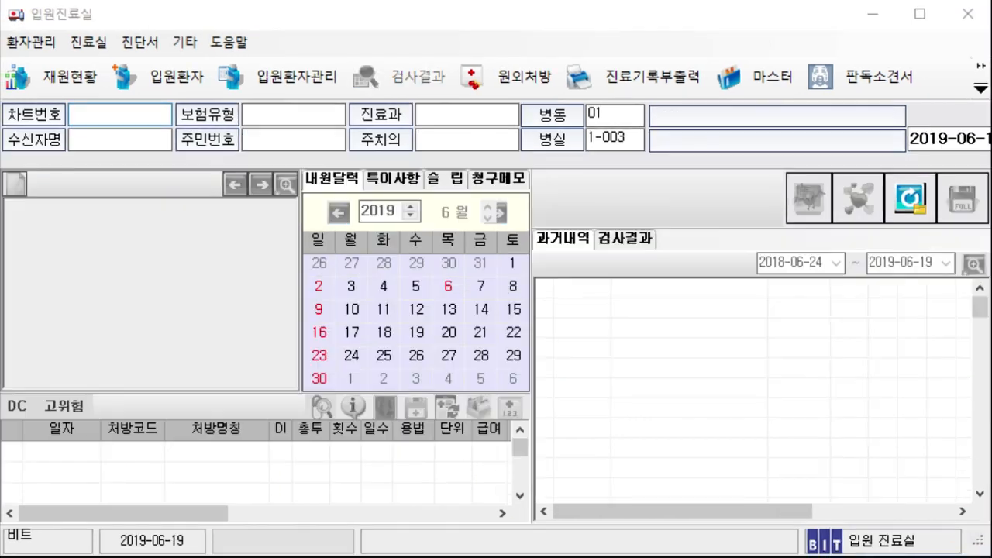
Reload the patient's inpatient chart from the 입원환자 list.
left_click(517, 15)
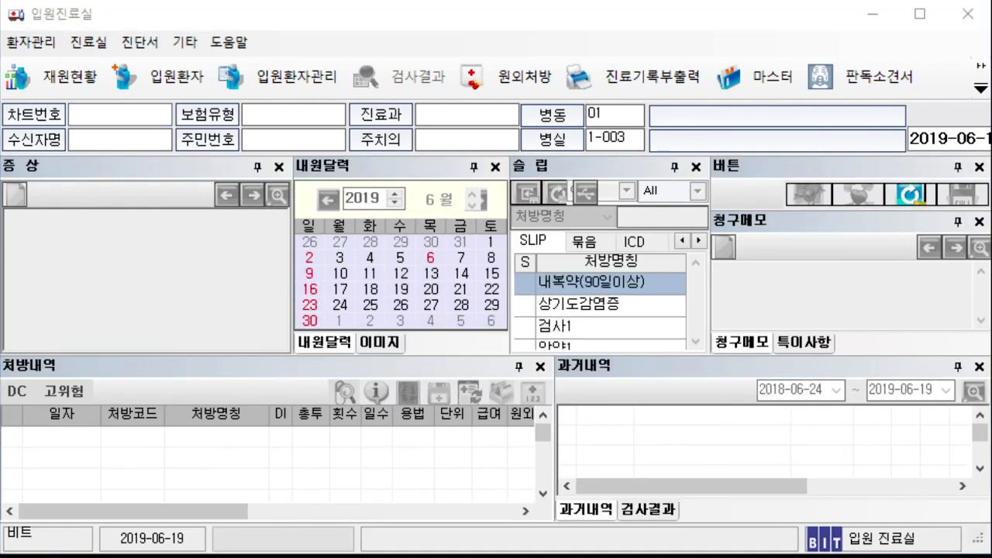
left_click(320, 20)
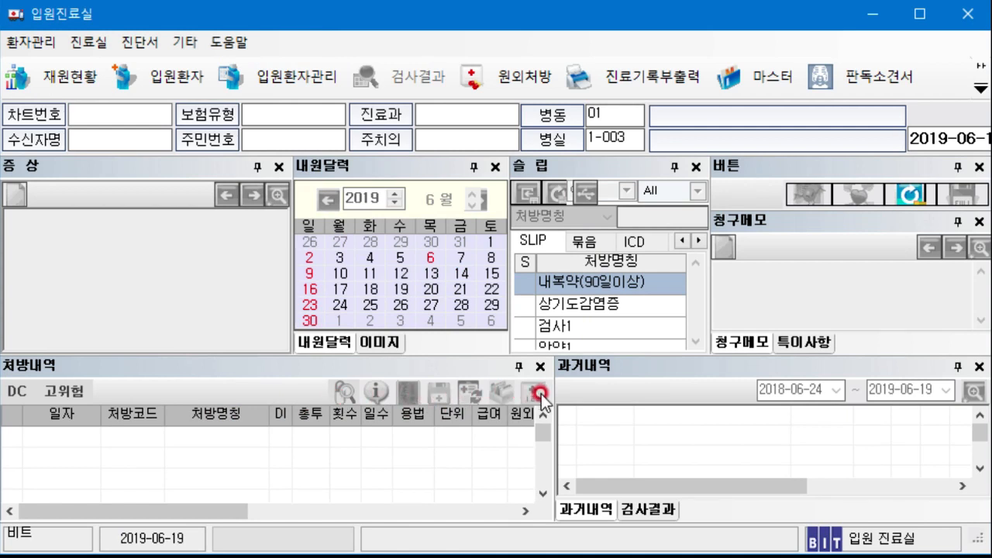
left_click(267, 372)
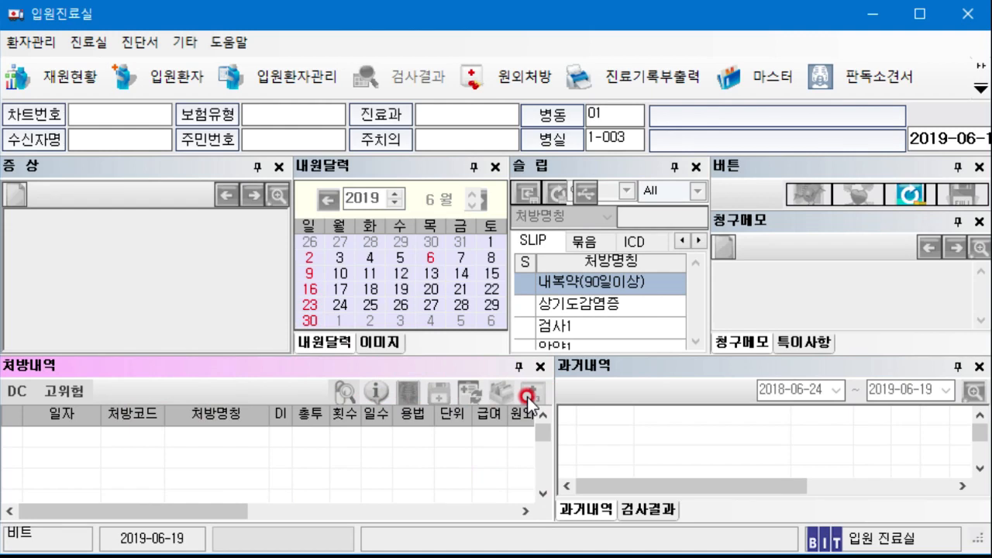
left_click(165, 76)
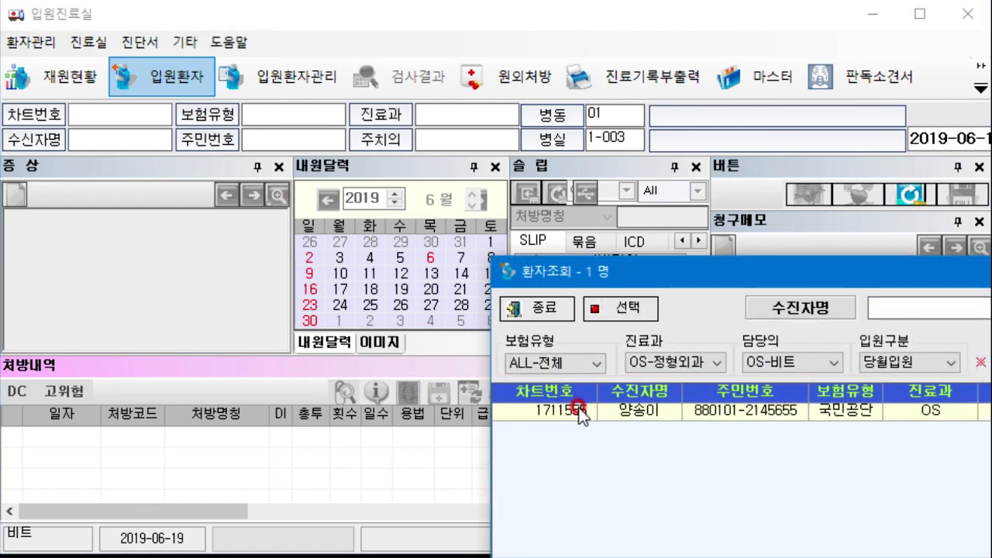
double_click(578, 413)
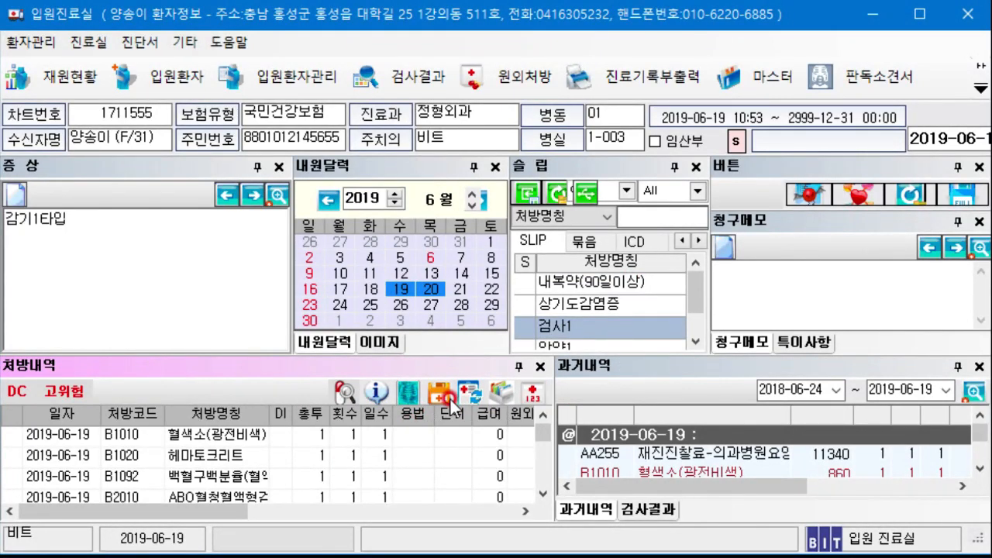
View the 복약지도 list for the patient's prescriptions dated 2019-06-19 and close it.
left_click(342, 393)
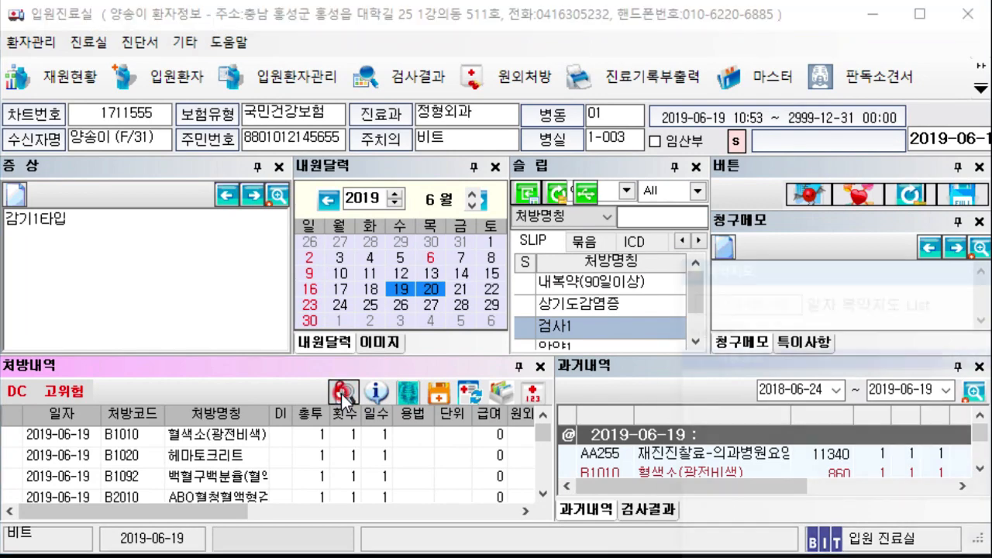
left_click_drag(801, 256, 397, 60)
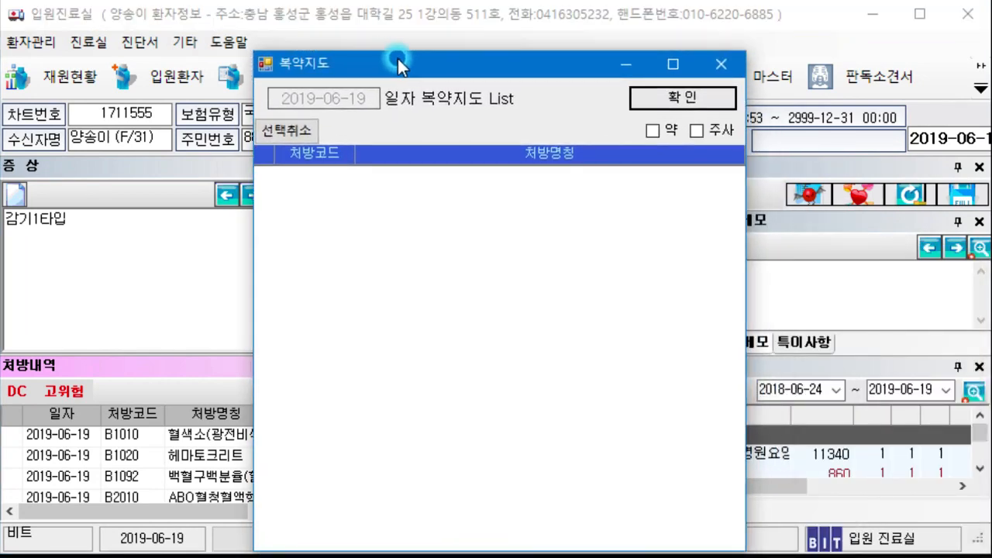
left_click(722, 65)
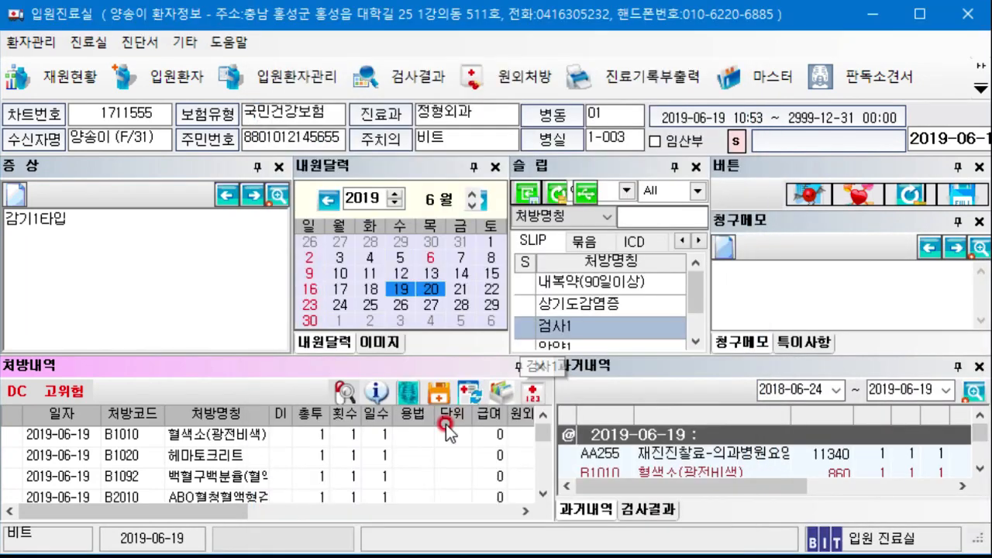
Open the 촬영 부위 처방 window and look through its 특수촬영 and 일반촬영 body-part lists.
left_click(410, 393)
left_click_drag(578, 82, 162, 22)
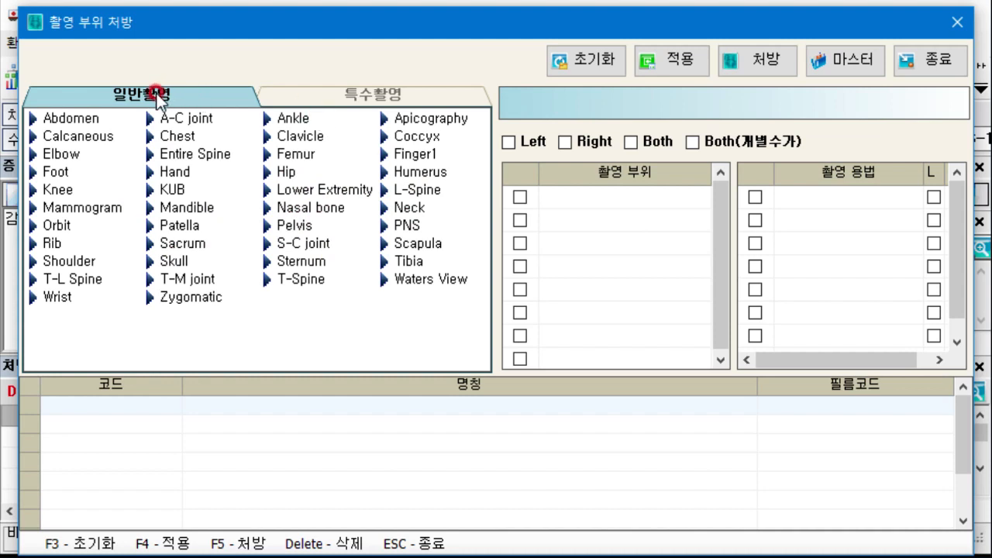
left_click(371, 95)
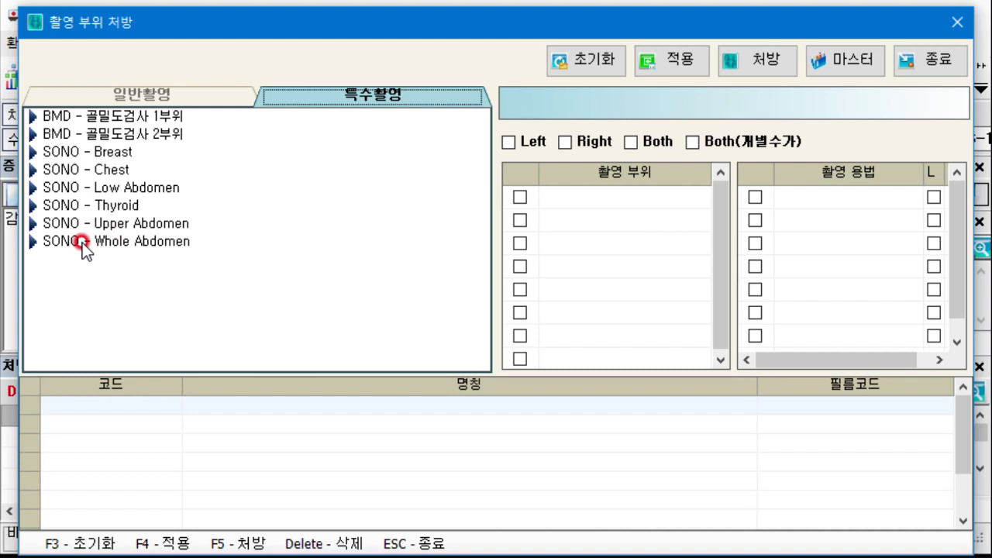
left_click(161, 96)
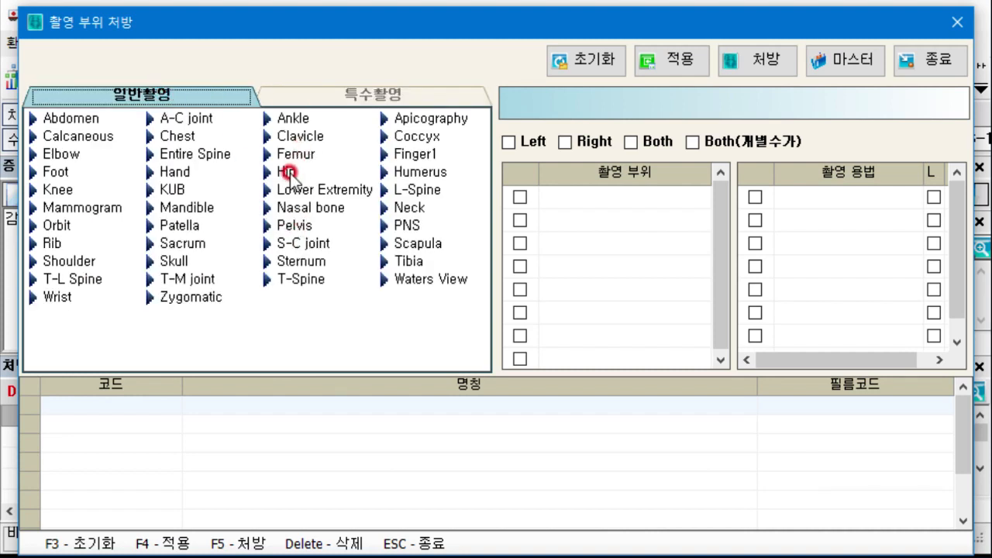
Show the imaging views for Elbow under 일반촬영 and open the 촬영부위처방 master settings.
left_click(285, 171)
left_click(66, 155)
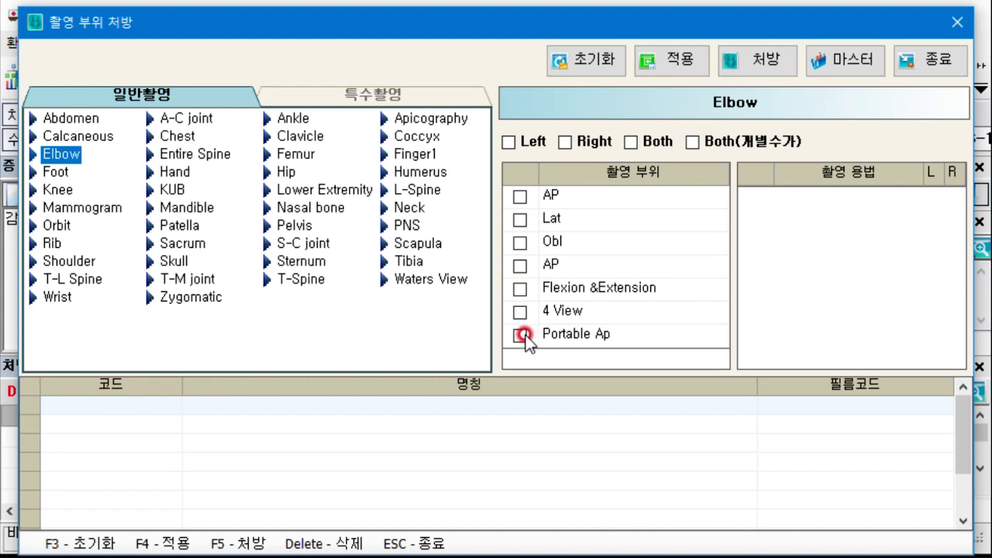
left_click(520, 266)
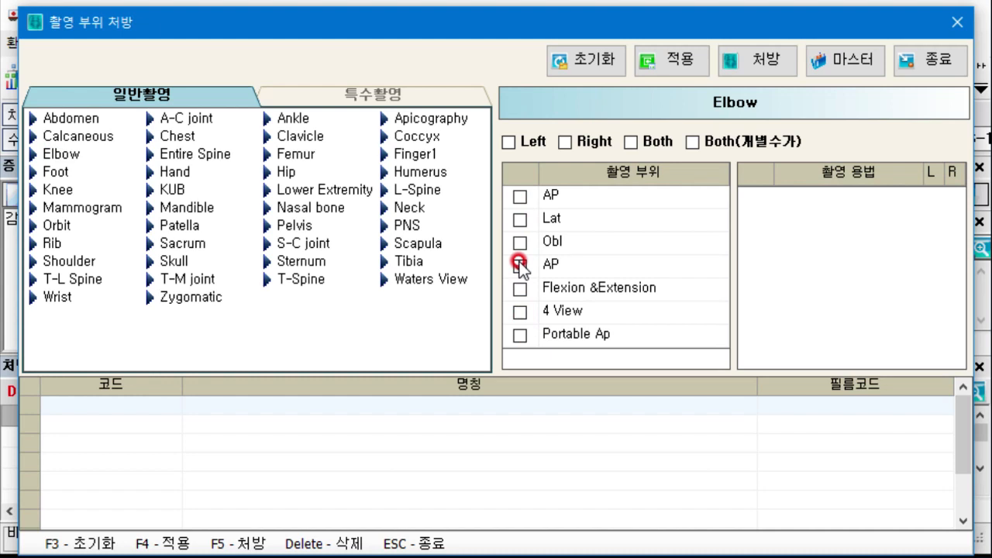
left_click(851, 62)
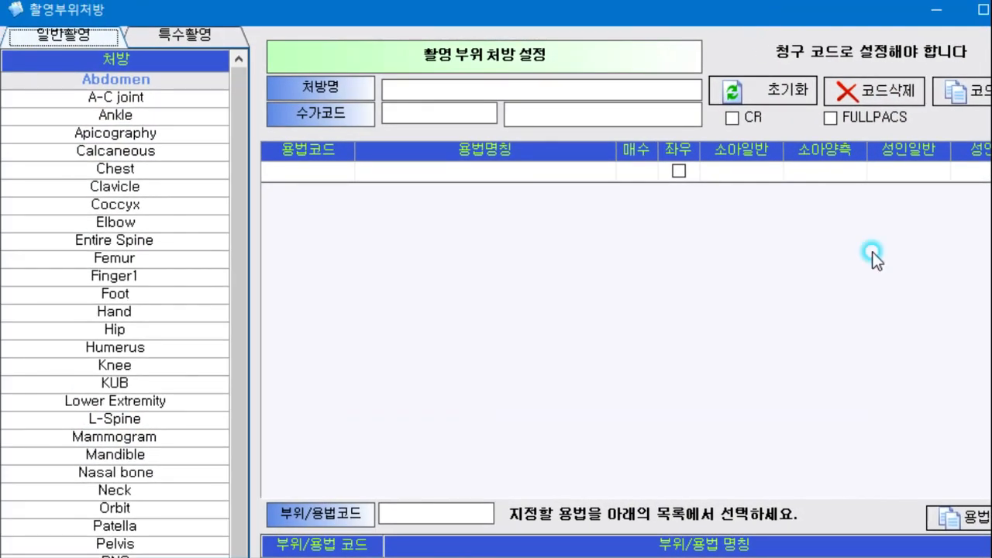
Look through the 일반촬영 and 특수촬영 lists in the 촬영부위처방 master settings and close both imaging prescription windows.
left_click_drag(991, 557, 988, 554)
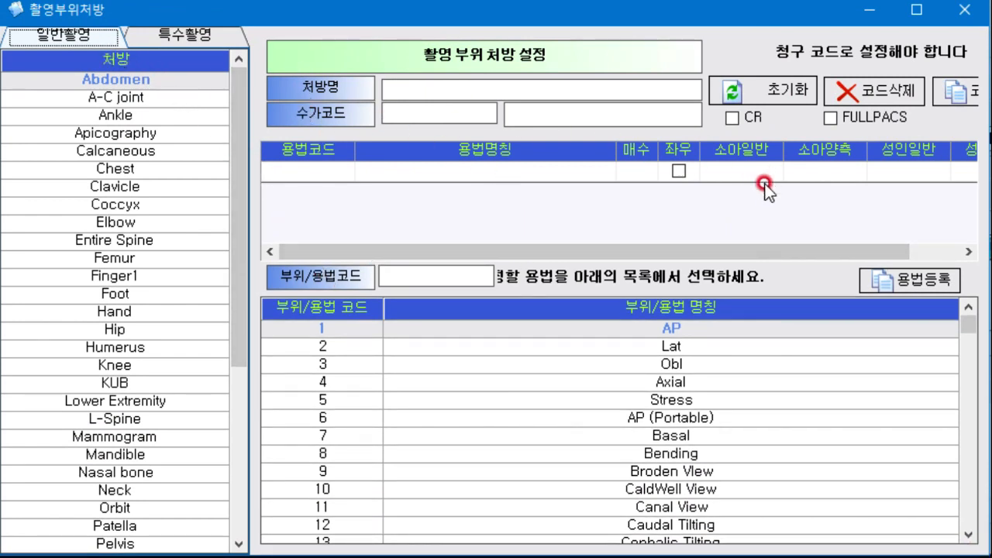
left_click_drag(624, 252, 569, 249)
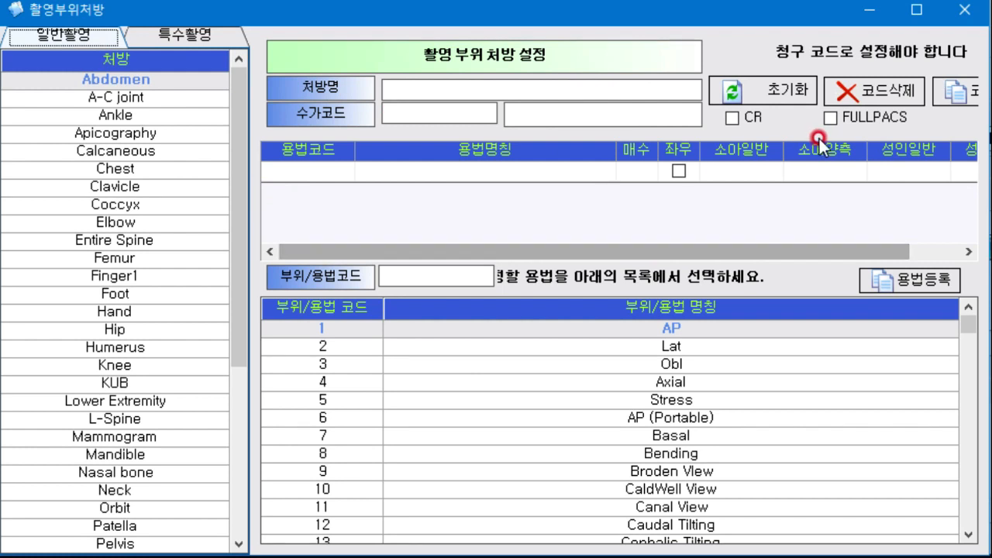
left_click(186, 101)
left_click(155, 220)
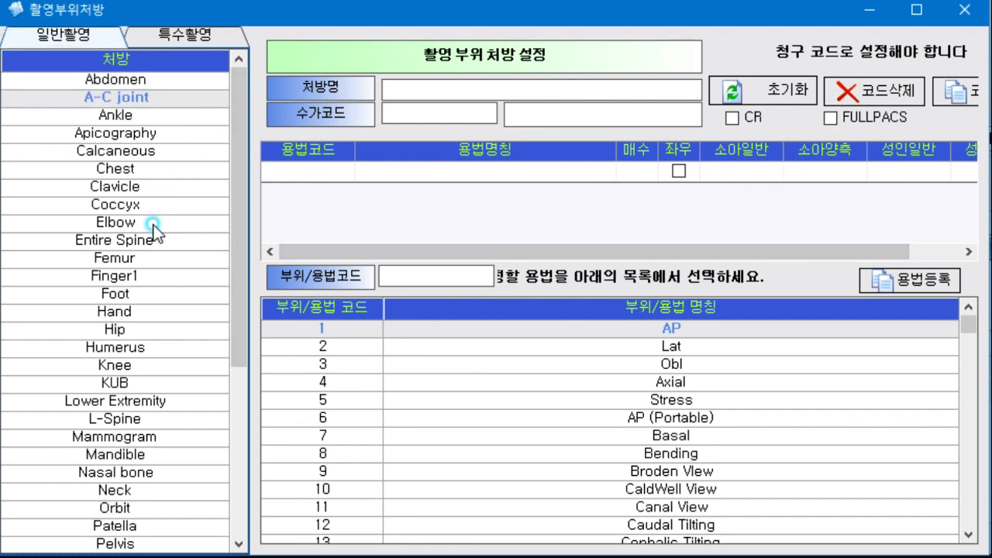
left_click(165, 366)
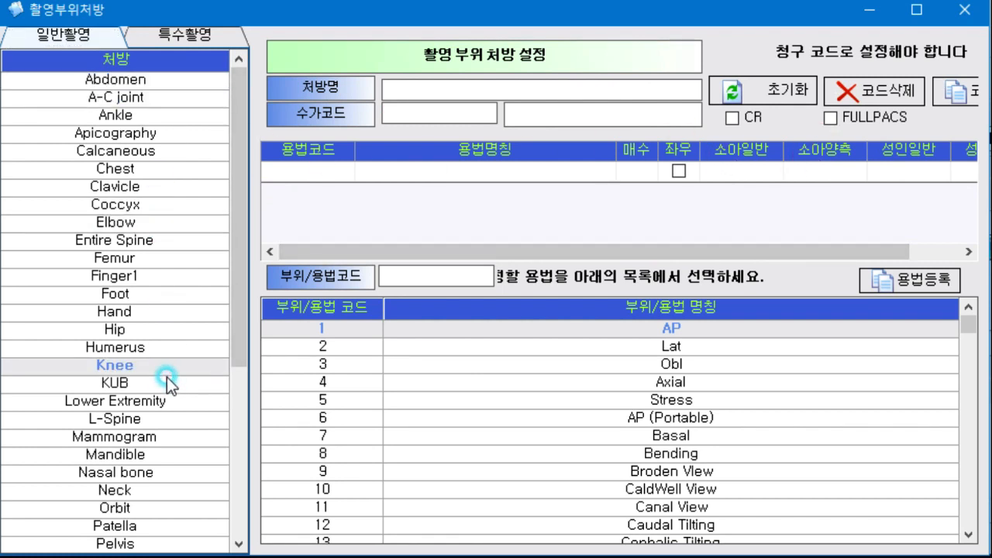
left_click(200, 34)
left_click(96, 37)
left_click_drag(787, 16, 707, 50)
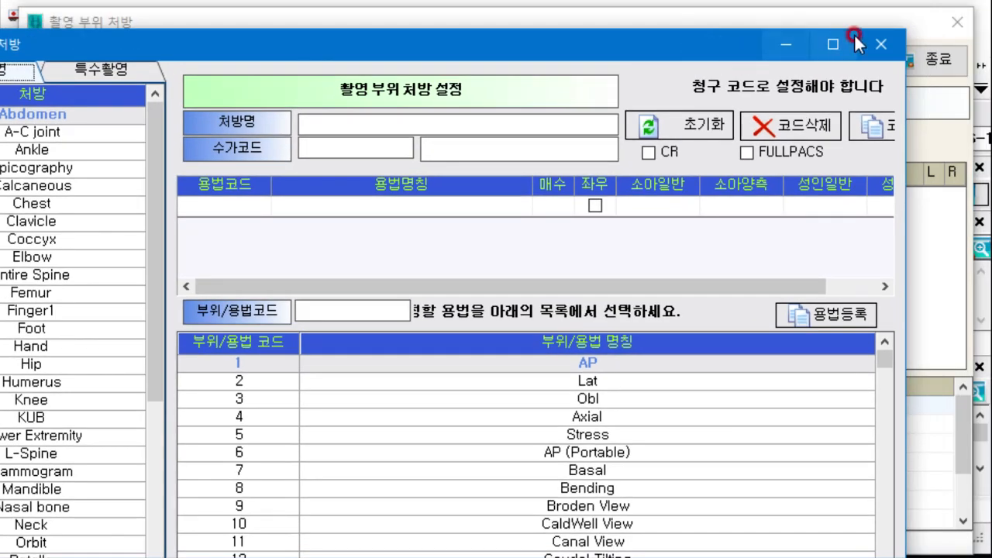
left_click(886, 48)
left_click(922, 60)
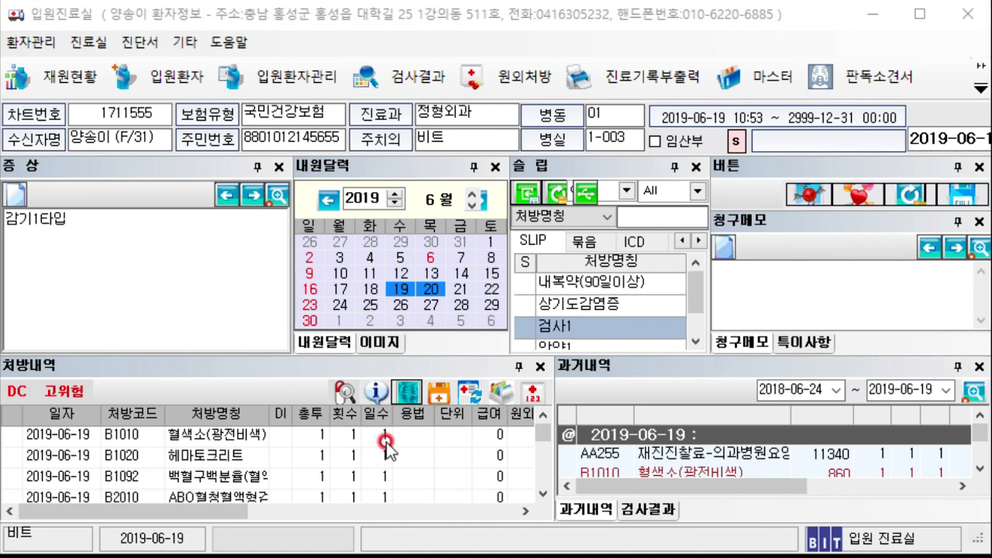
Open the 카테고리 묶음 window from the prescription list, open its master settings and fit that window on the screen.
left_click(304, 369)
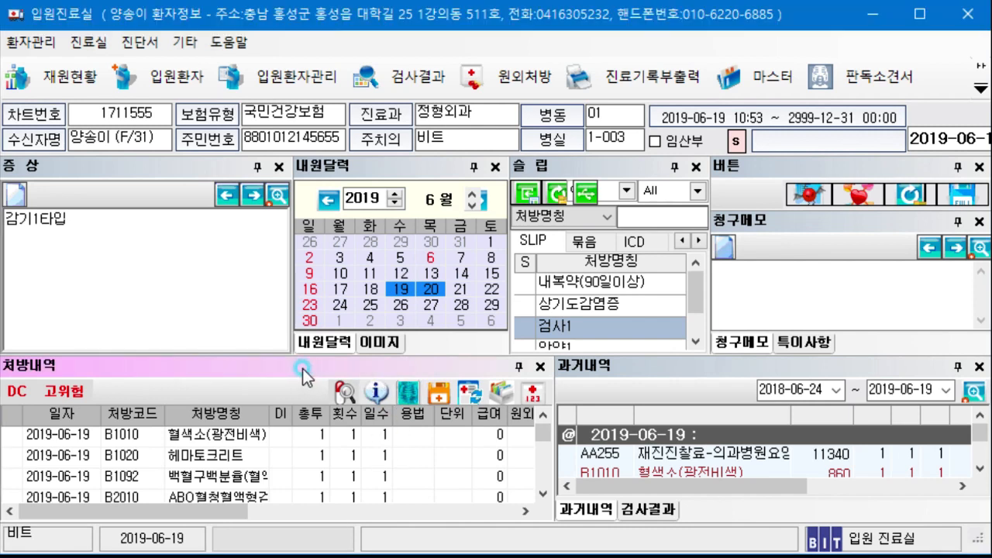
left_click(501, 396)
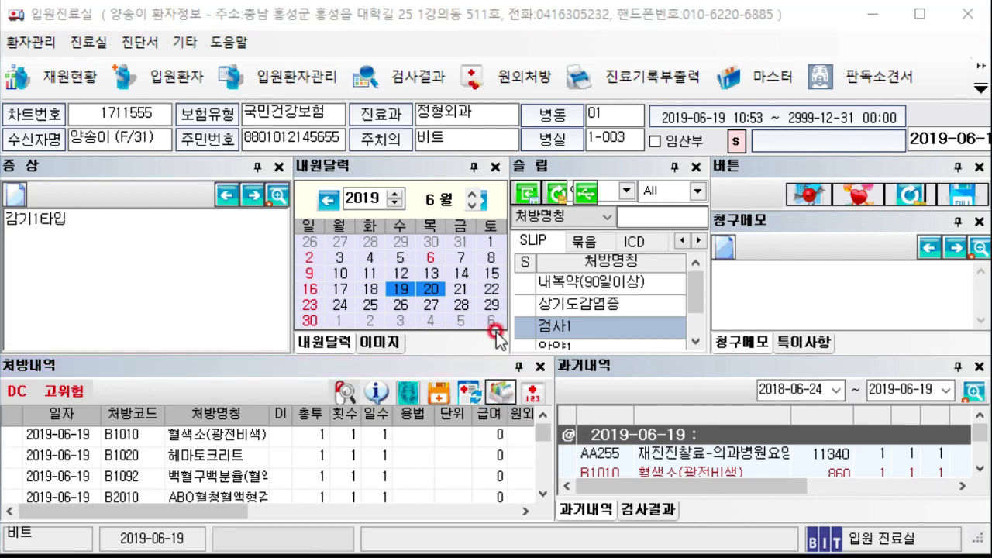
left_click_drag(178, 196, 475, 16)
mouse_move(872, 525)
left_mouse_down()
mouse_move(843, 524)
mouse_move(859, 524)
left_mouse_up()
left_click(800, 109)
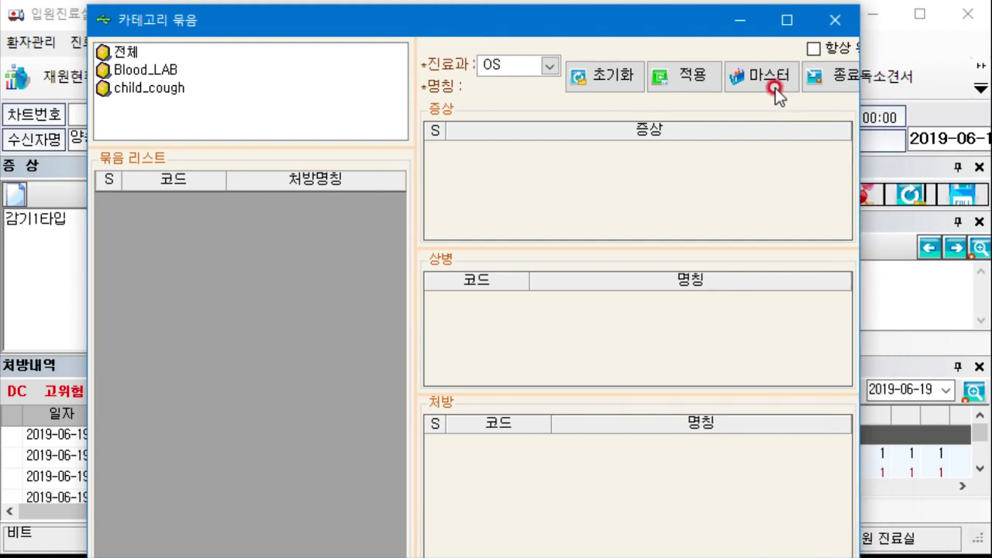
left_click(752, 79)
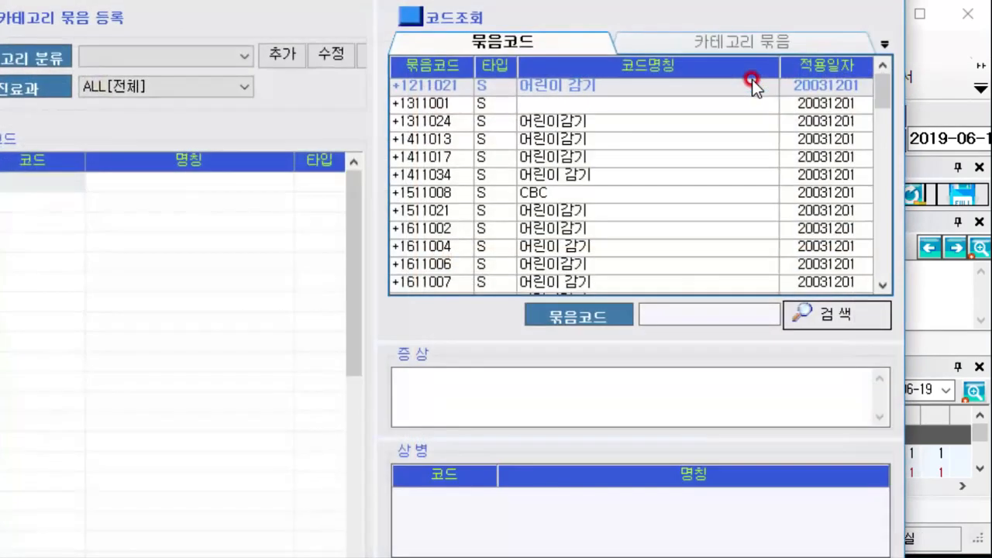
left_click_drag(506, 0, 566, 20)
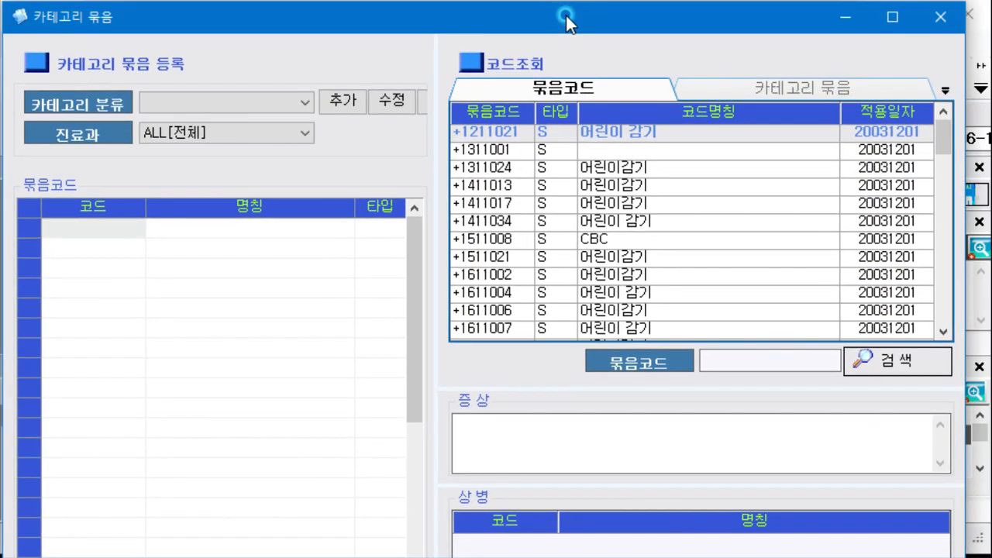
left_click_drag(680, 557, 685, 547)
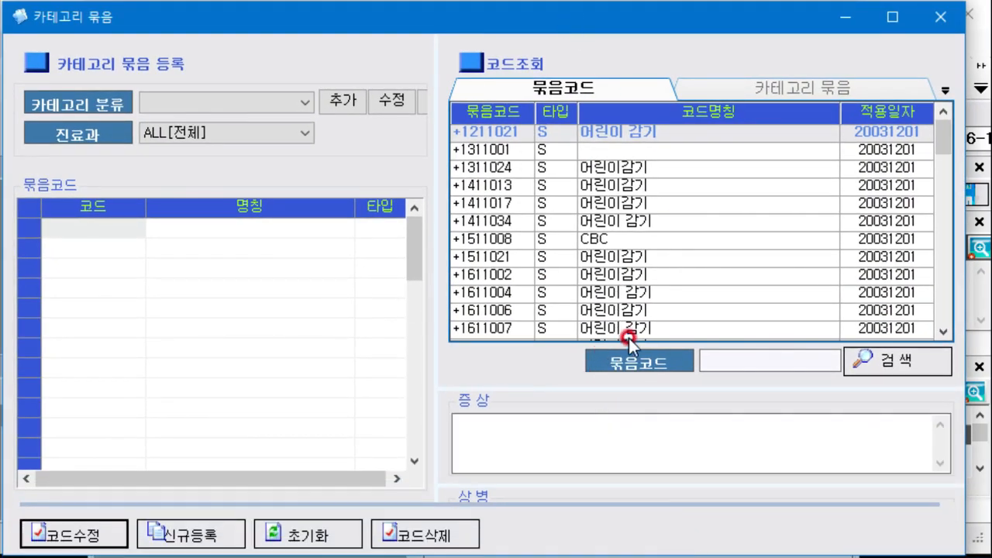
Load the Blood_LAB category from the registered 카테고리 묶음 list and widen the registration area.
left_click(766, 91)
left_click(589, 87)
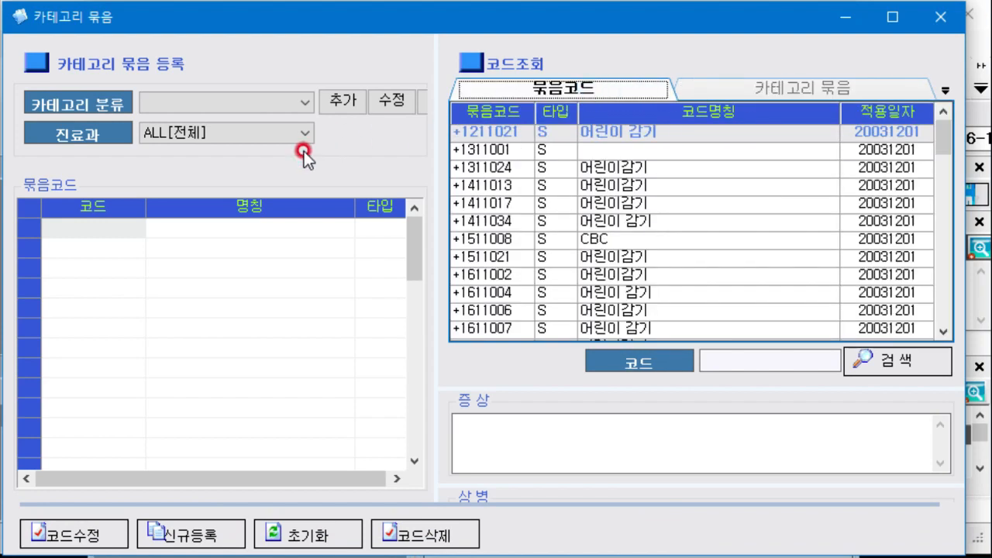
left_click(742, 84)
left_click(580, 155)
left_click(534, 135)
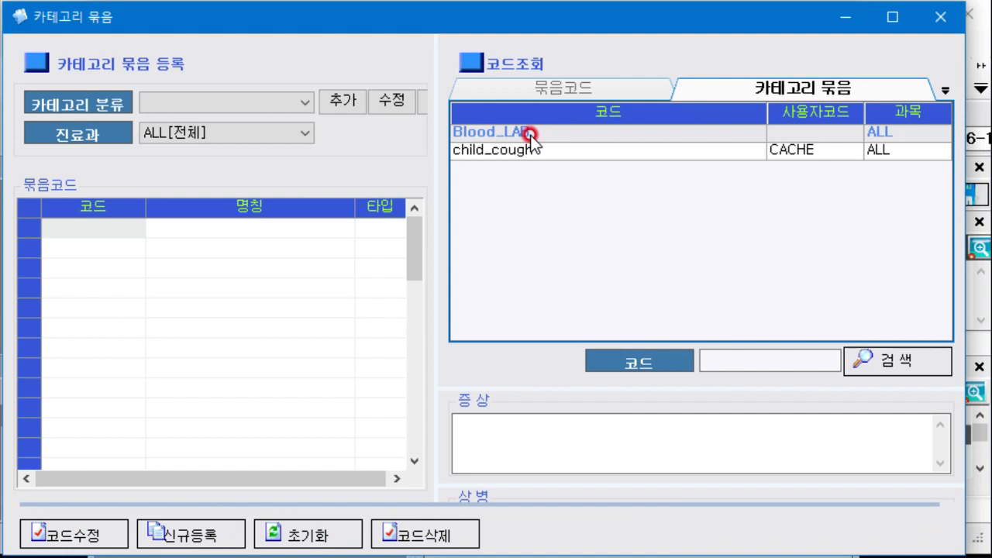
double_click(531, 135)
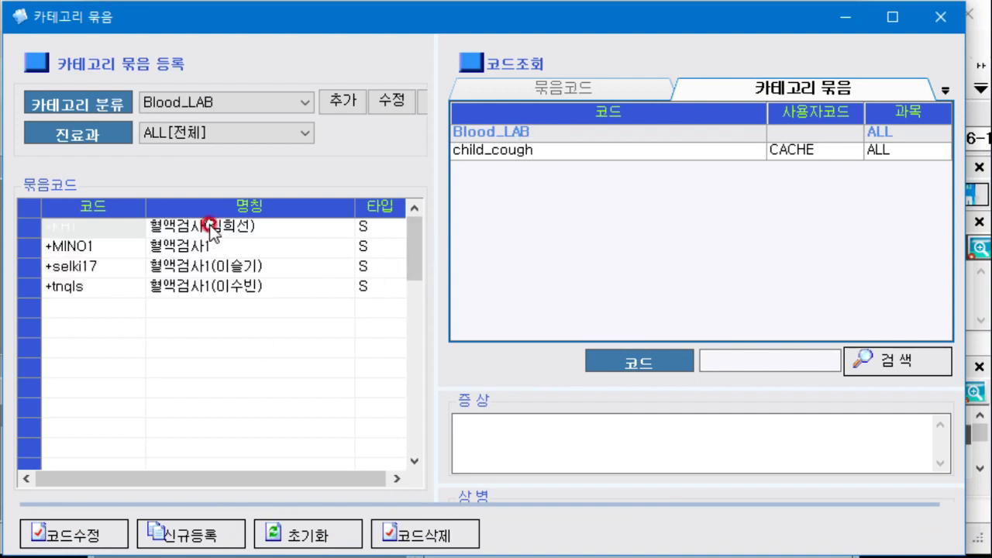
left_click_drag(438, 398, 470, 392)
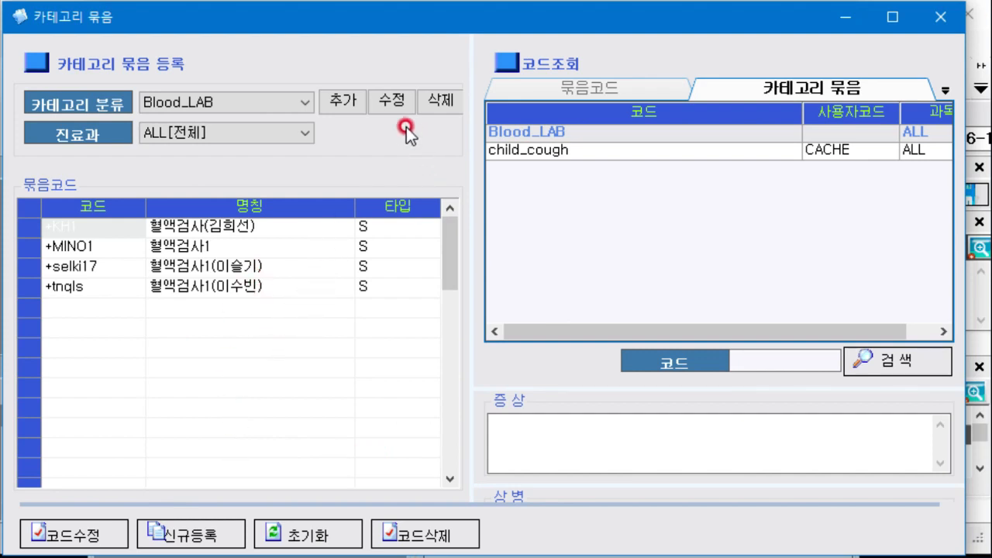
Add a new category named XRAY to the 카테고리 분류 and select its first bundle code cell.
left_click(349, 102)
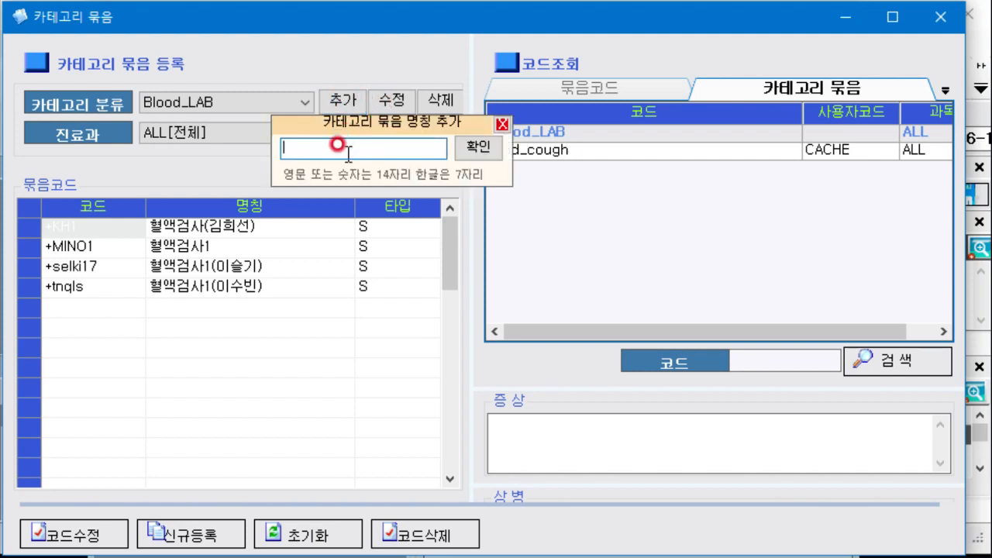
type("ㅊ")
key("BackSpace")
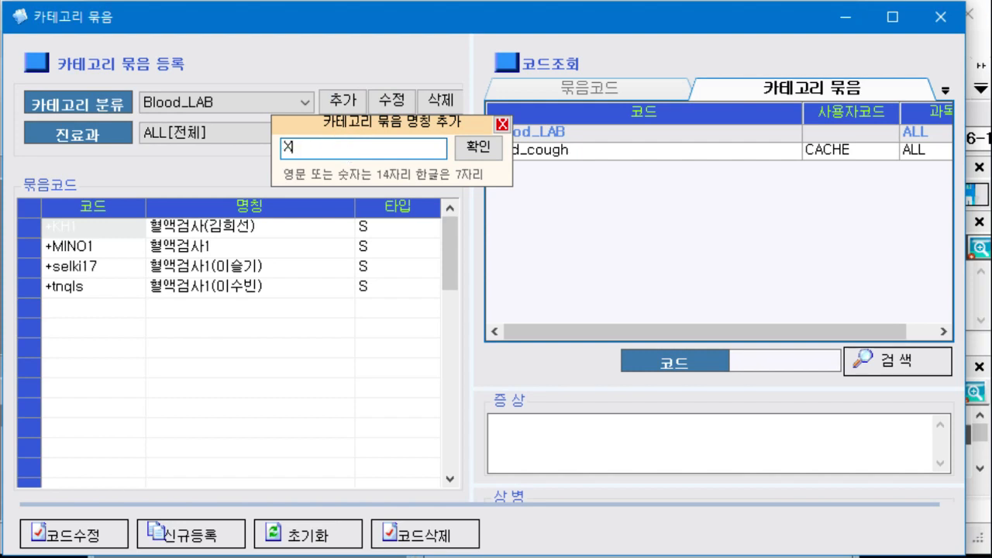
left_click(497, 150)
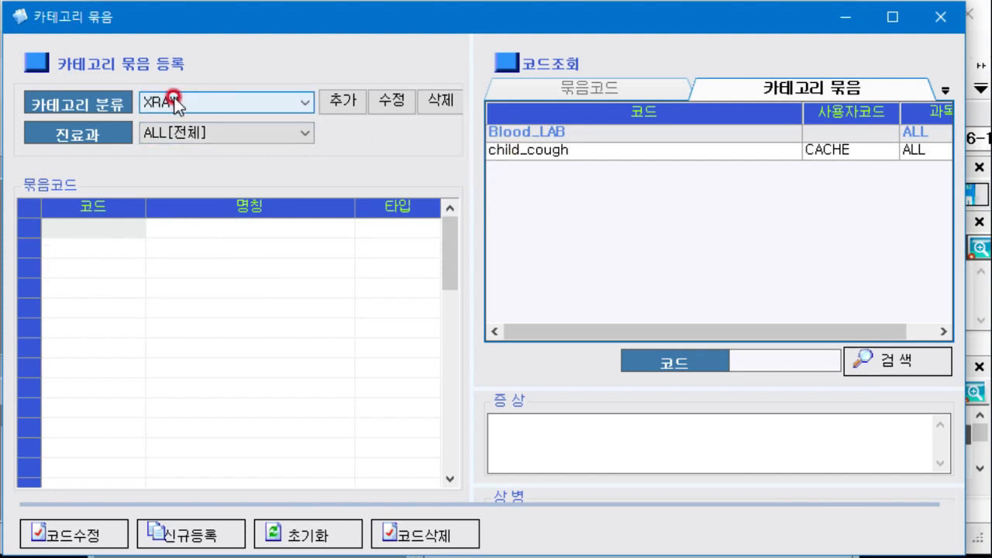
left_click(93, 229)
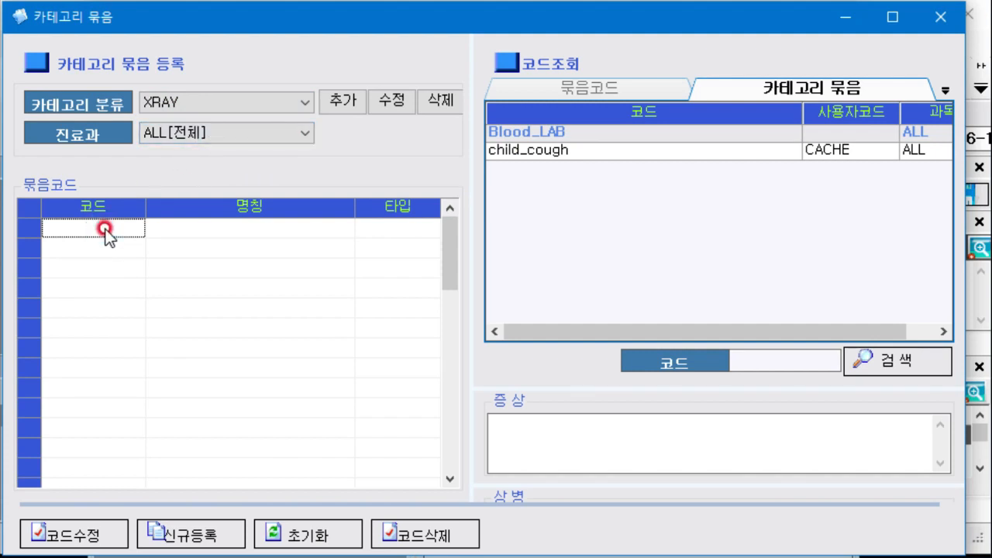
View the +MINO1 bundle code in the Blood_LAB category, return to XRAY and close both 카테고리 묶음 windows.
left_click(248, 103)
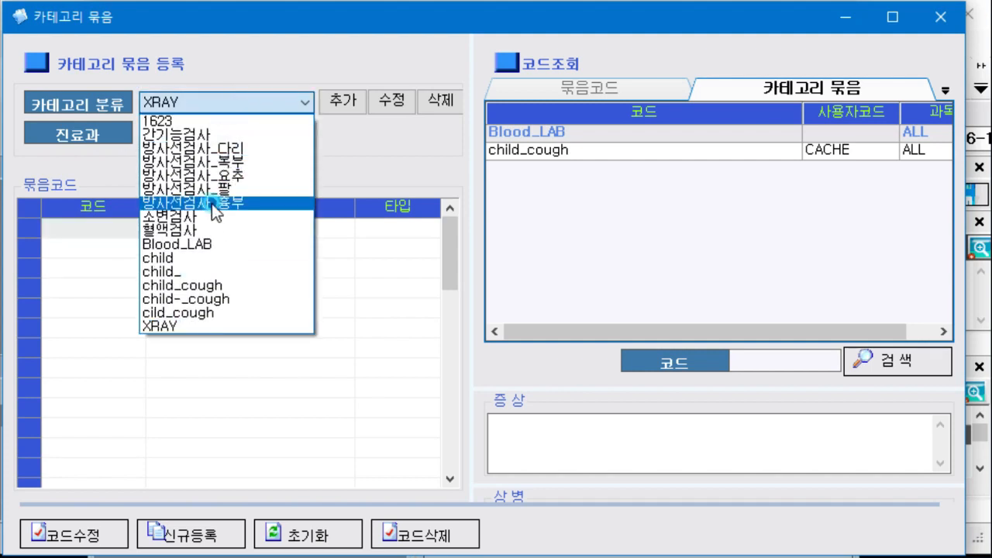
left_click(194, 244)
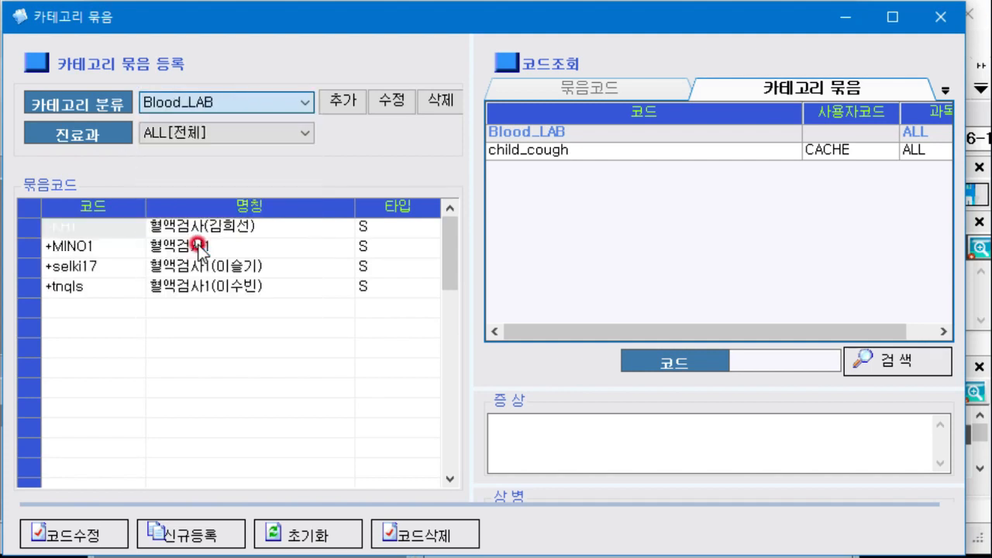
left_click(115, 250)
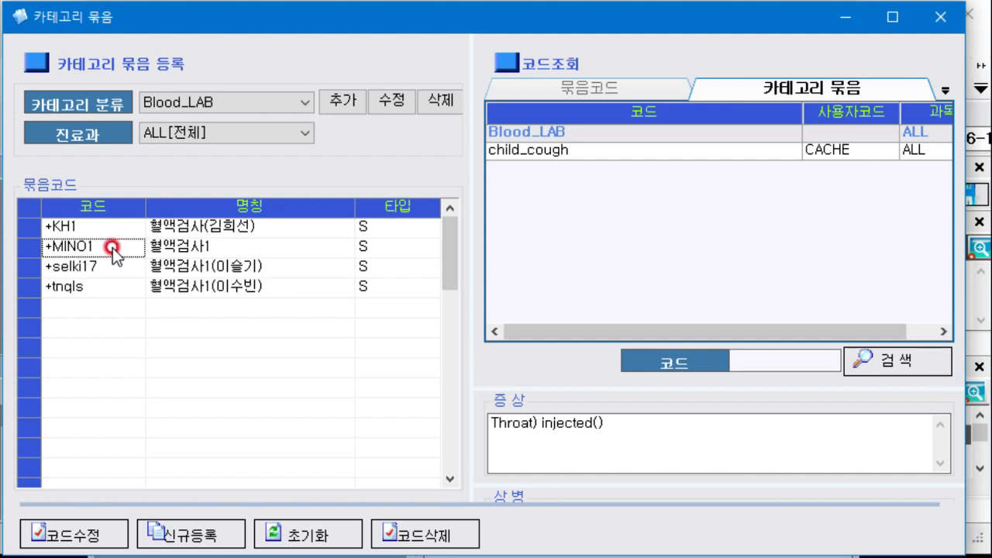
left_click(248, 103)
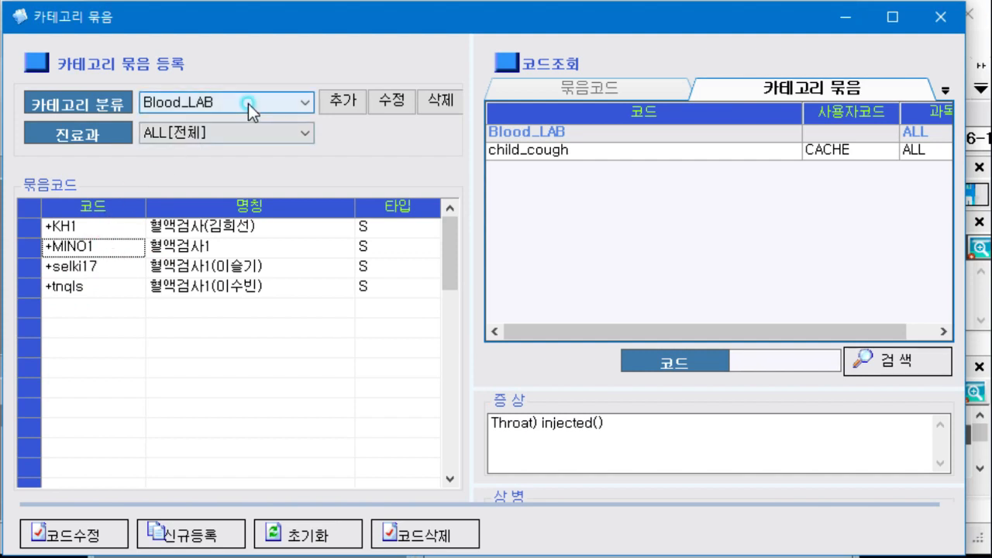
left_click(237, 327)
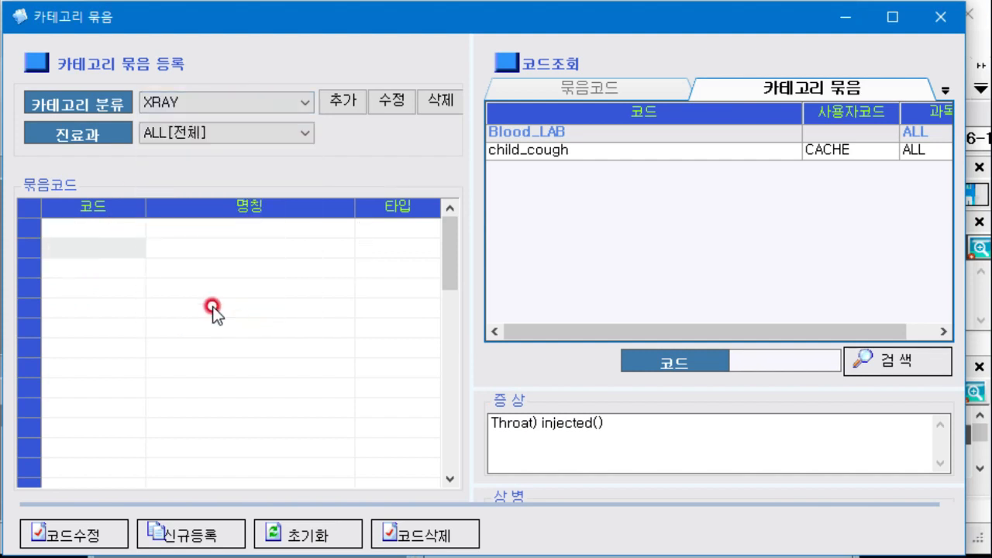
left_click(87, 234)
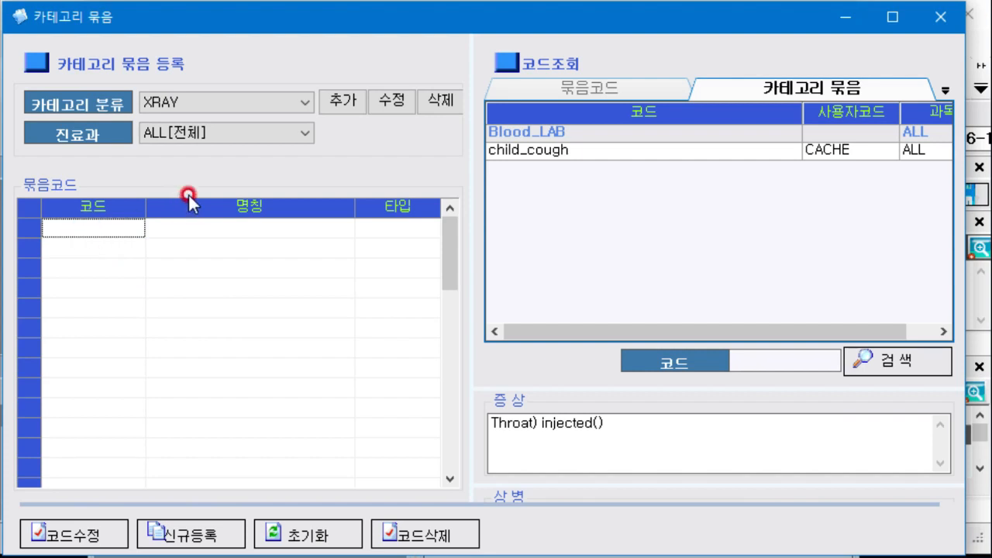
left_click(933, 24)
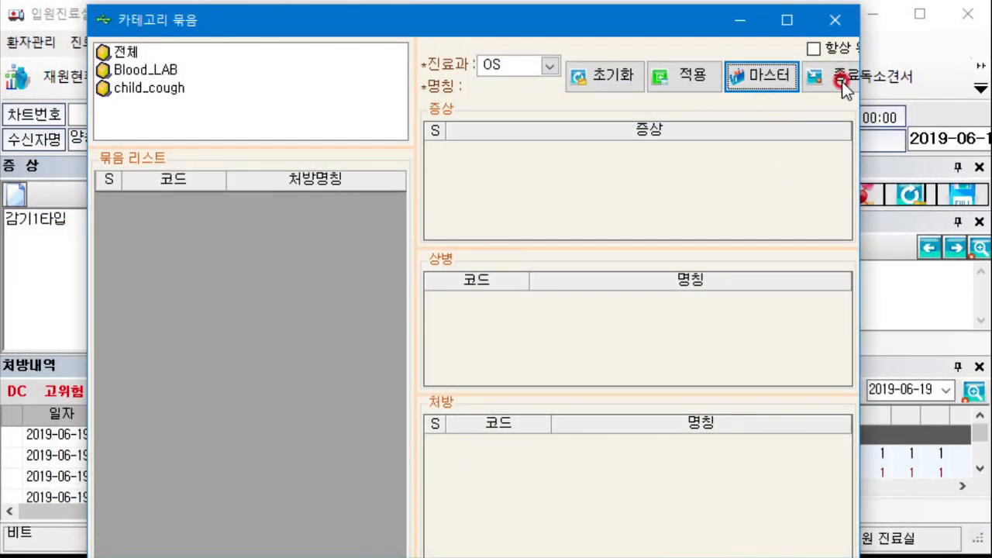
left_click(835, 19)
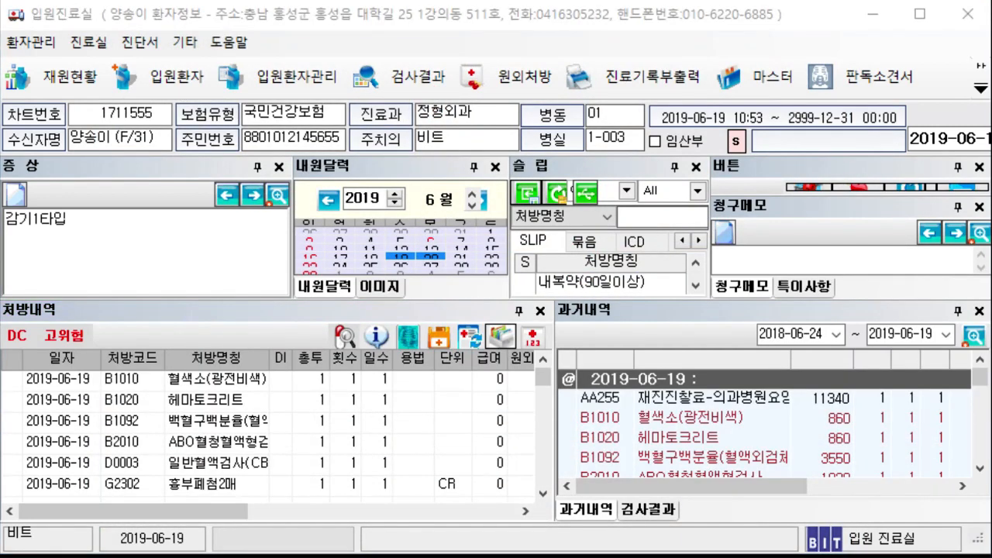
Show the patient's 검사결과 in place of 과거내역 and select the LAB entry dated 2019-06-19.
left_click(484, 29)
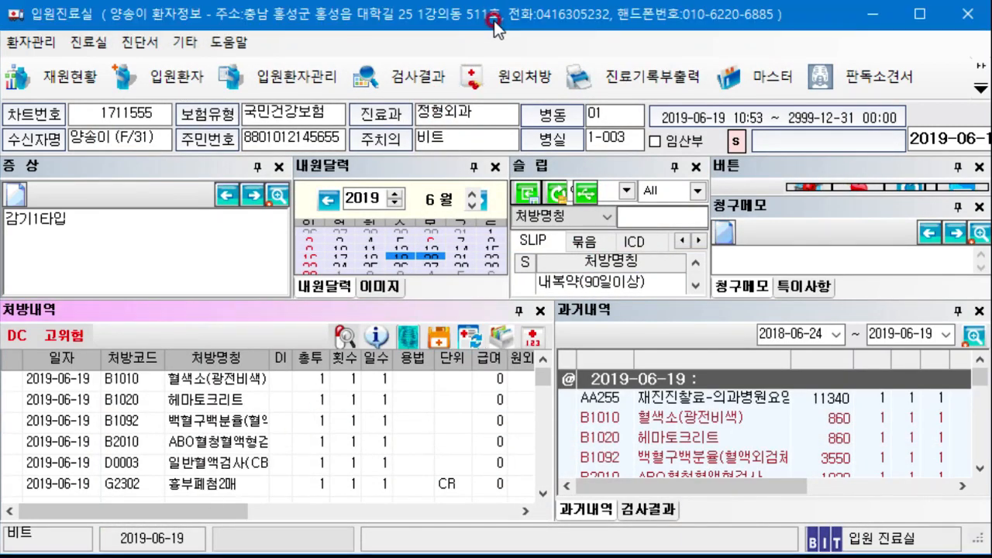
left_click(706, 482)
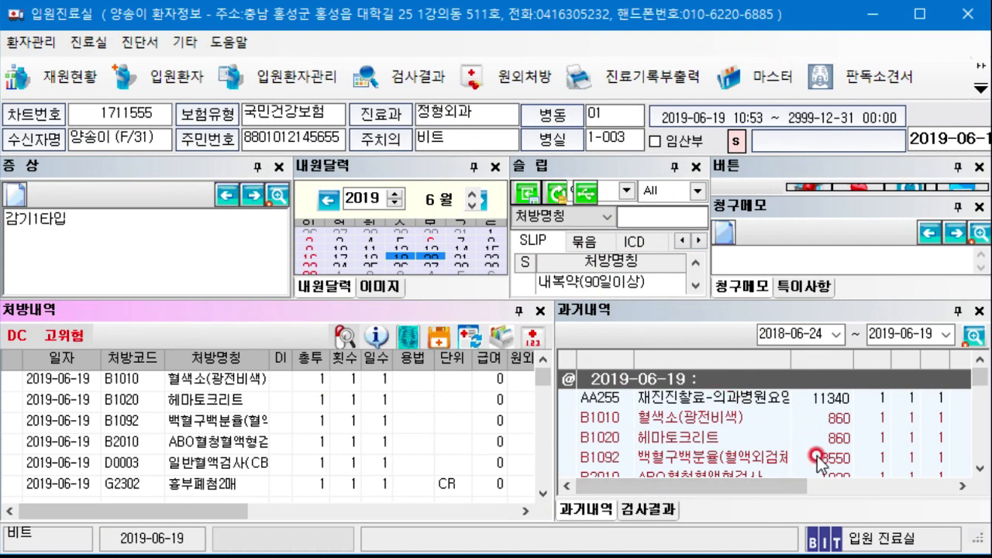
left_click(616, 518)
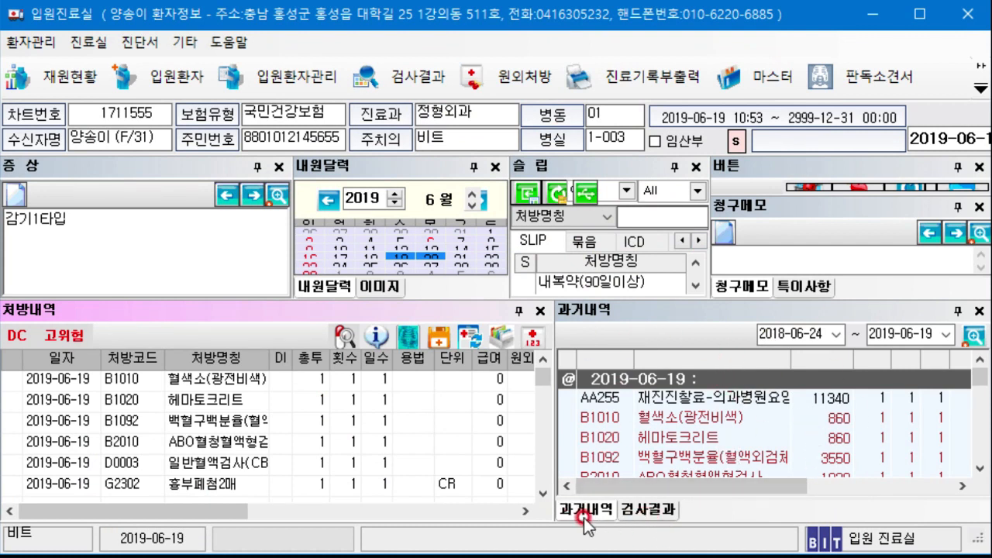
left_click(632, 512)
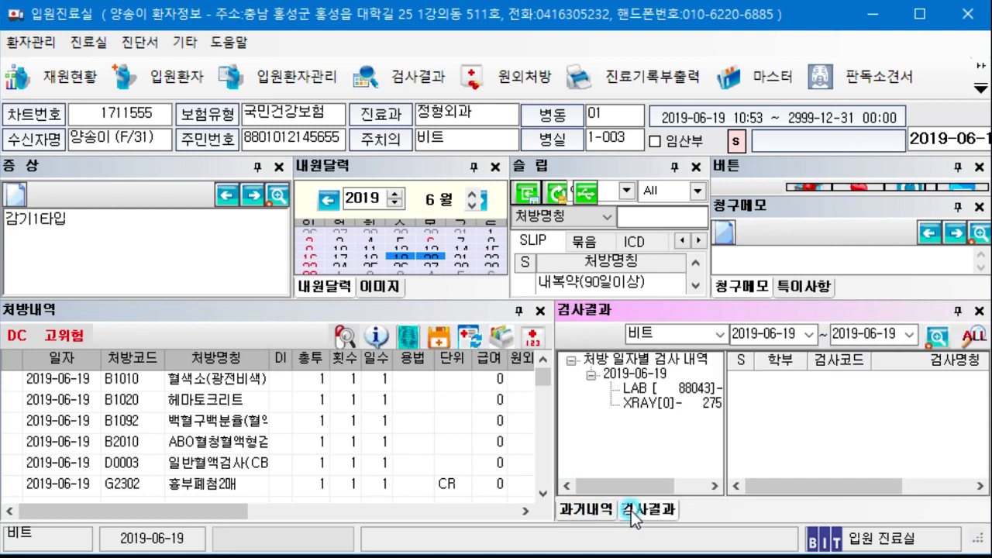
left_click(653, 403)
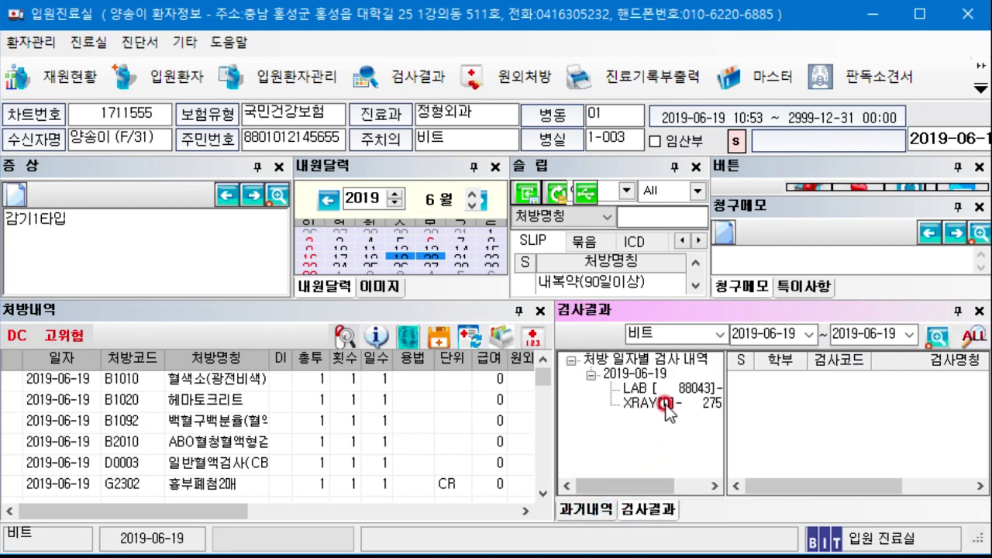
left_click(653, 393)
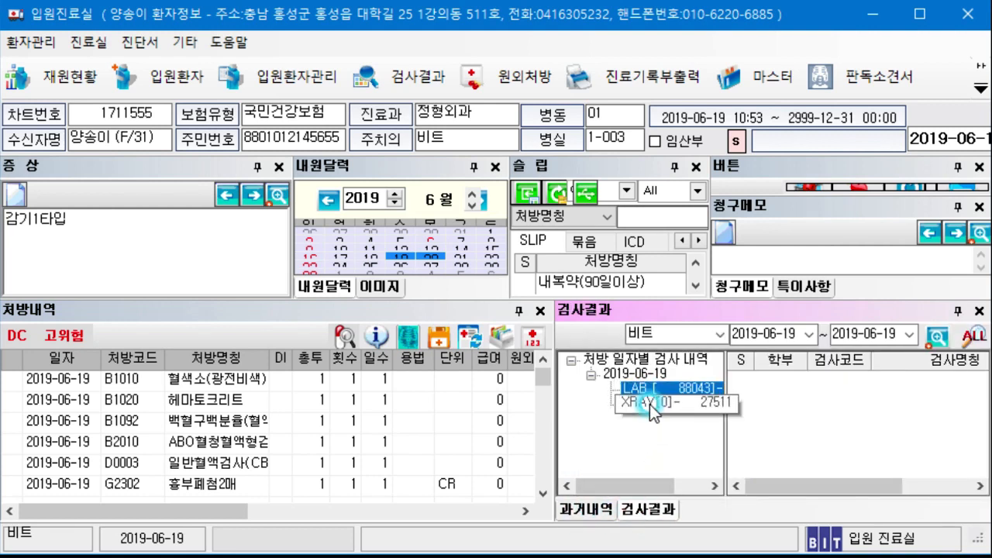
left_click(651, 452)
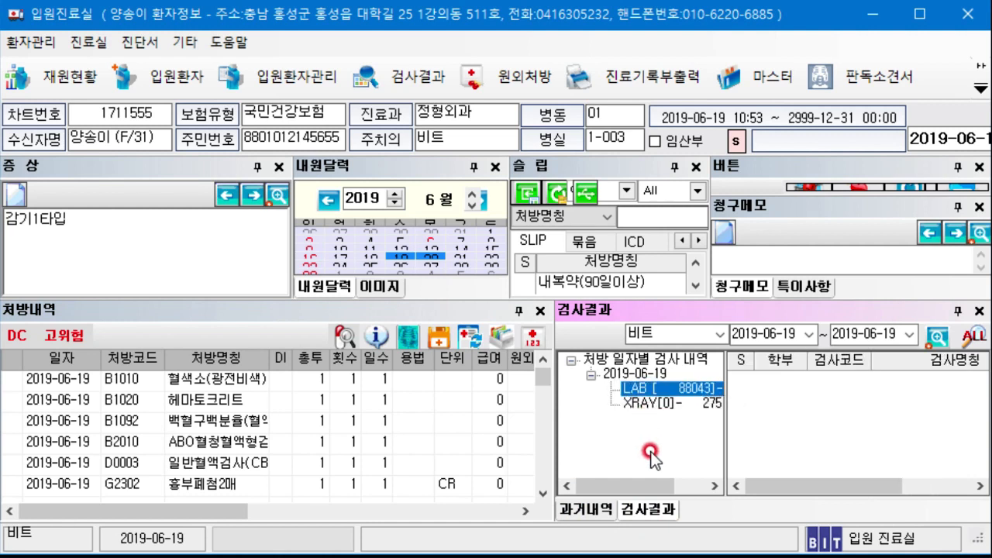
Compare the result lists of the LAB and XRAY entries dated 2019-06-19 in 검사결과, finishing on XRAY.
left_click(84, 400)
left_click(643, 405)
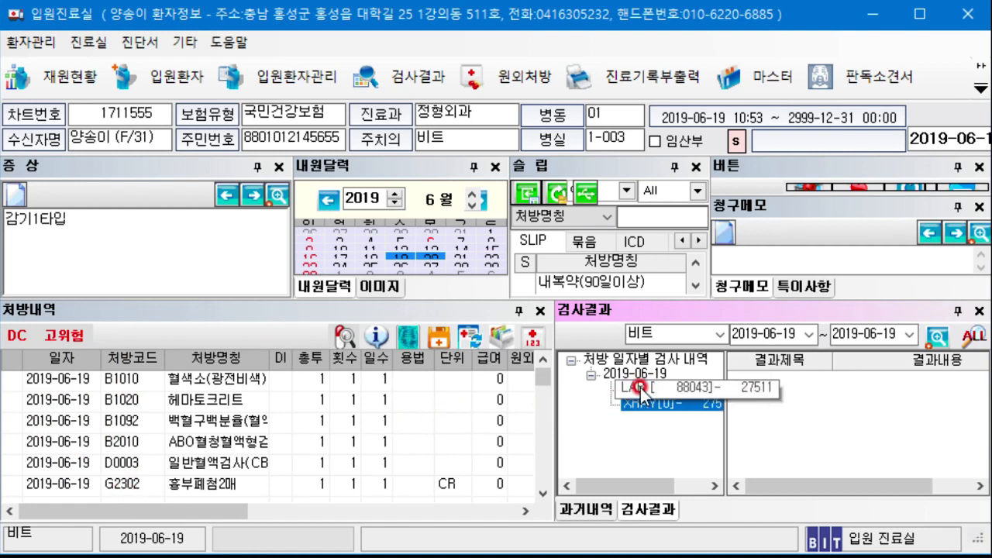
left_click(643, 390)
left_click(643, 404)
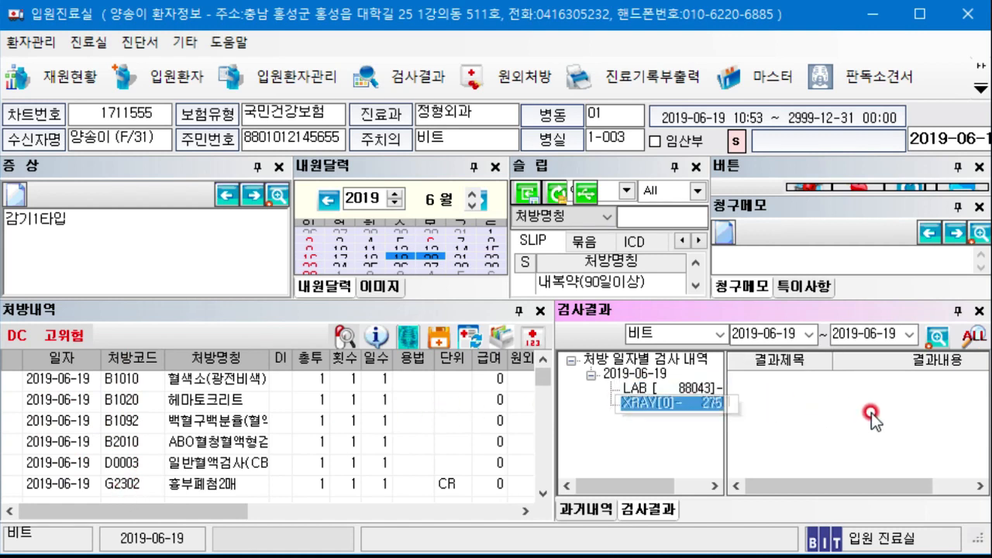
Review the patient's 2019-06-19 orders in 과거내역 and return to 검사결과.
left_click(583, 509)
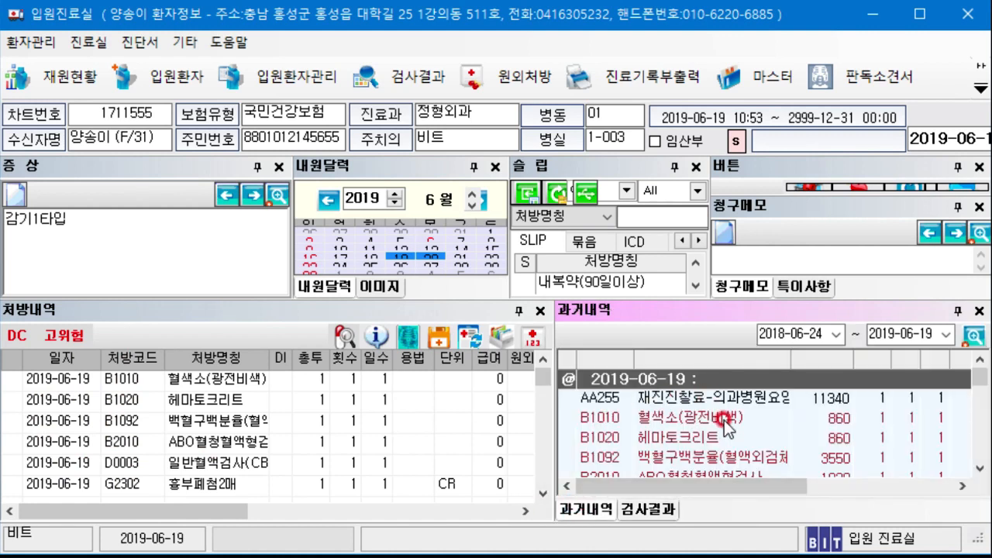
scroll(725, 422, "down", 1)
scroll(725, 423, "up", 1)
scroll(694, 399, "down", 1)
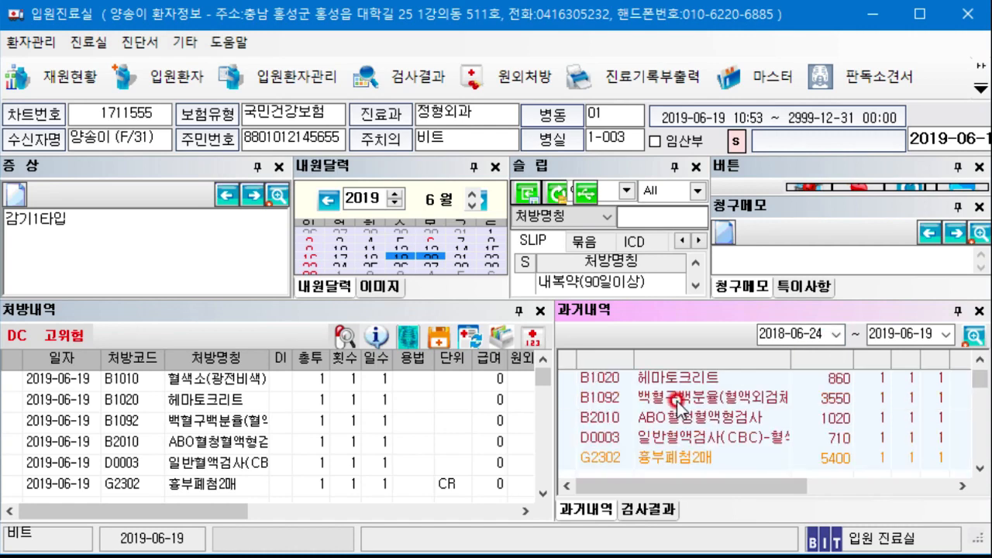
scroll(674, 403, "up", 1)
scroll(672, 407, "down", 2)
left_click(649, 510)
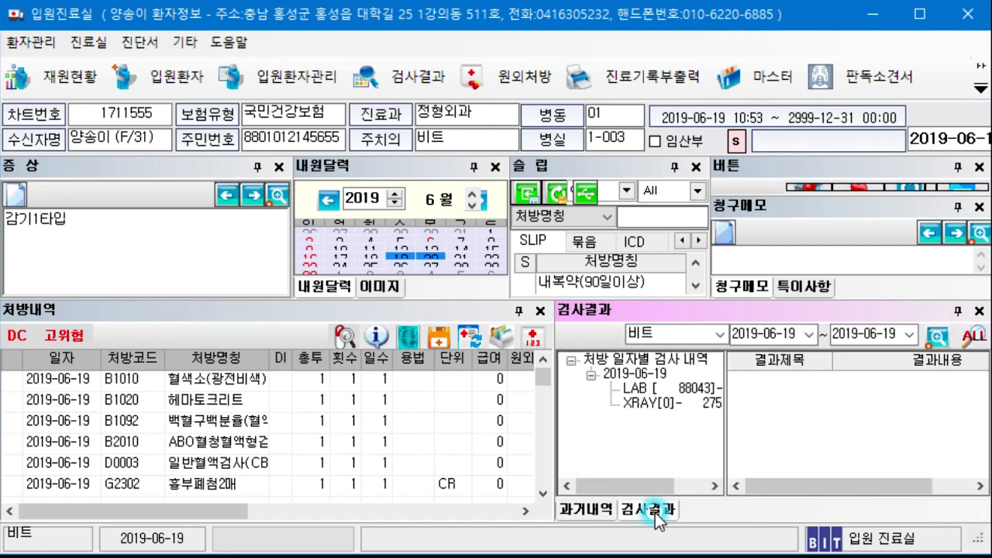
left_click(587, 510)
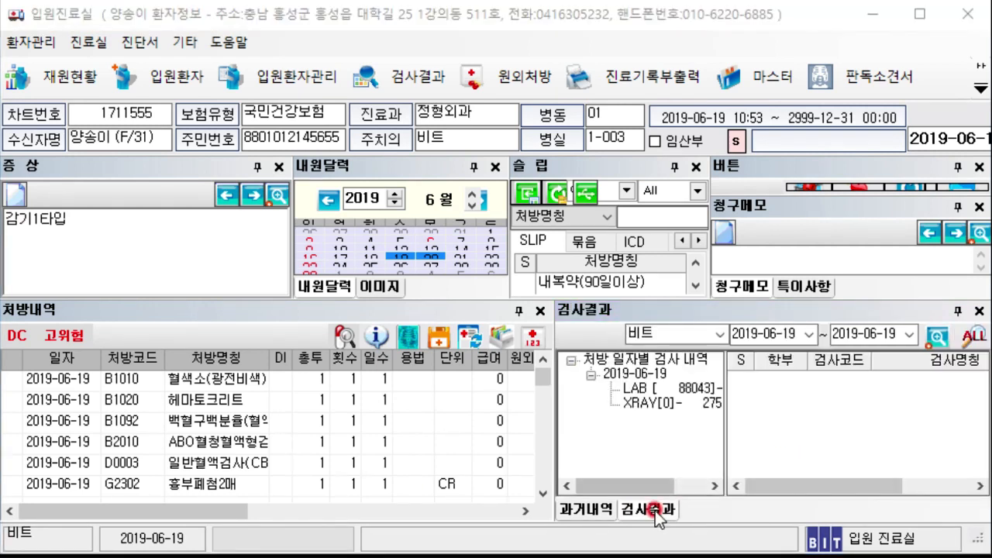
left_click(574, 510)
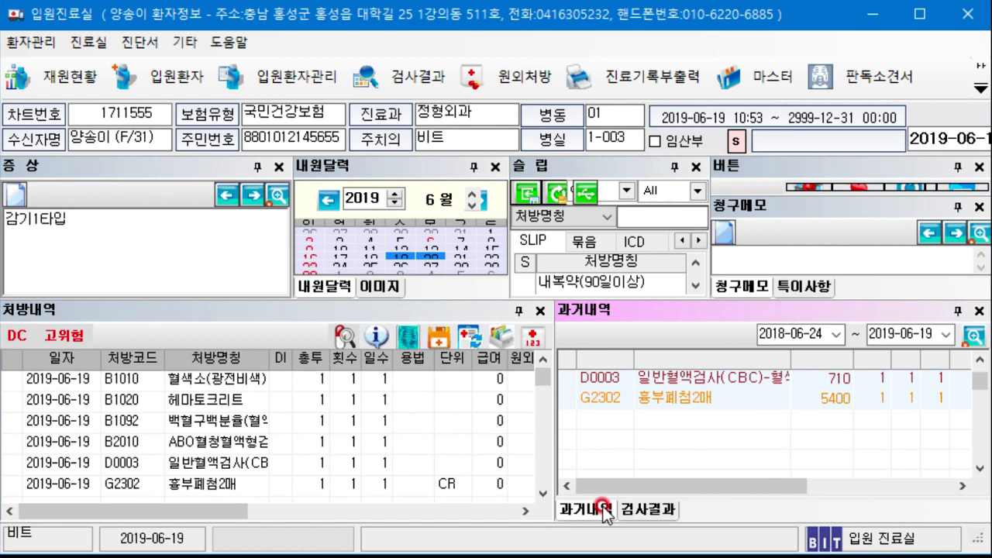
left_click(651, 510)
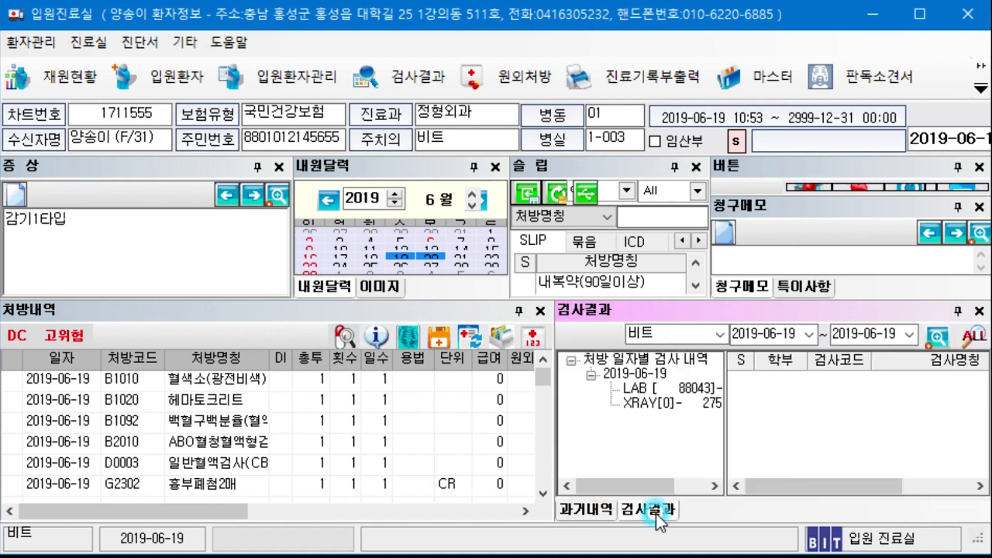
Examine the commands offered in the result lists of the LAB entry and the XRAY entry.
left_click(658, 395)
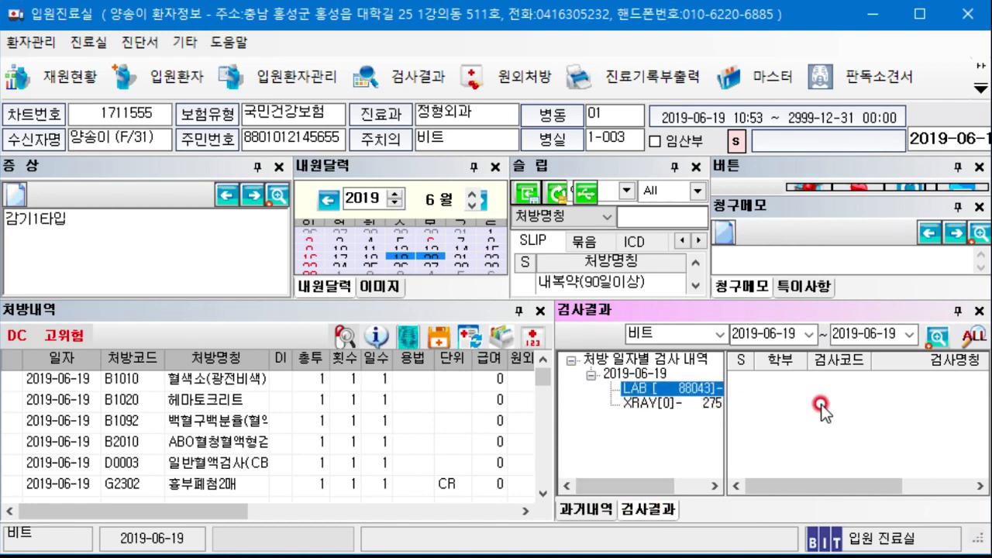
right_click(757, 386)
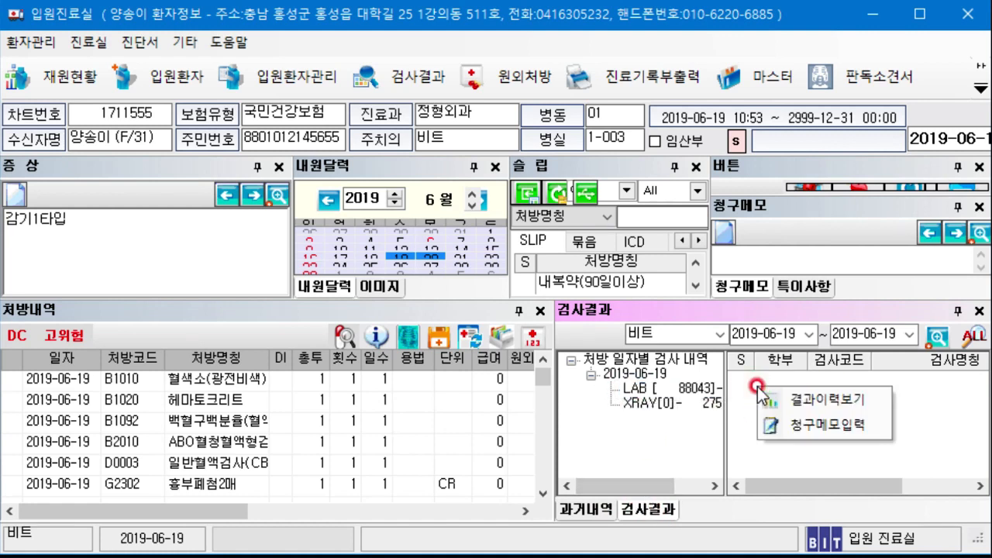
left_click(833, 401)
left_click(682, 401)
right_click(796, 385)
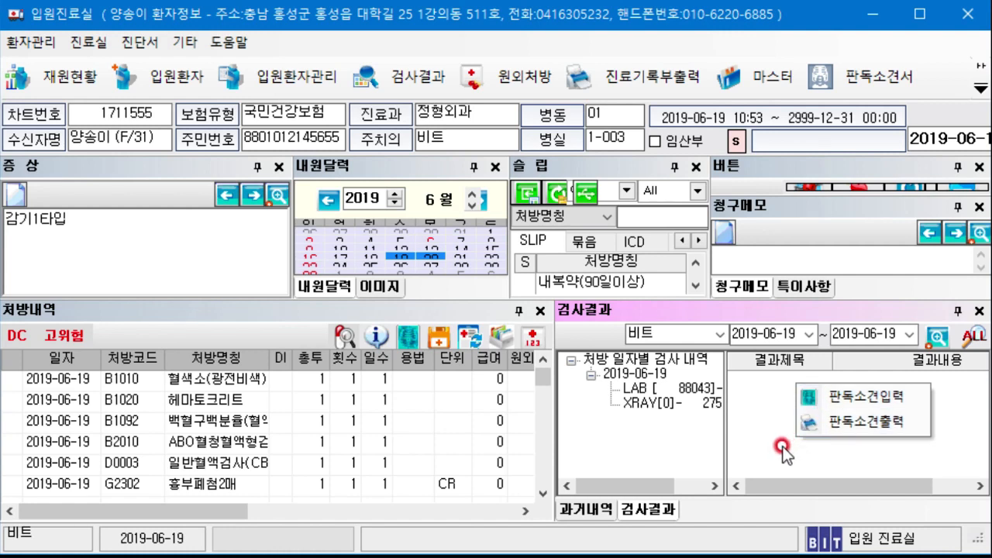
View the LAB entry's result history with 결과이력보기 and close the 결과별 이력관리 window.
left_click(644, 388)
right_click(806, 392)
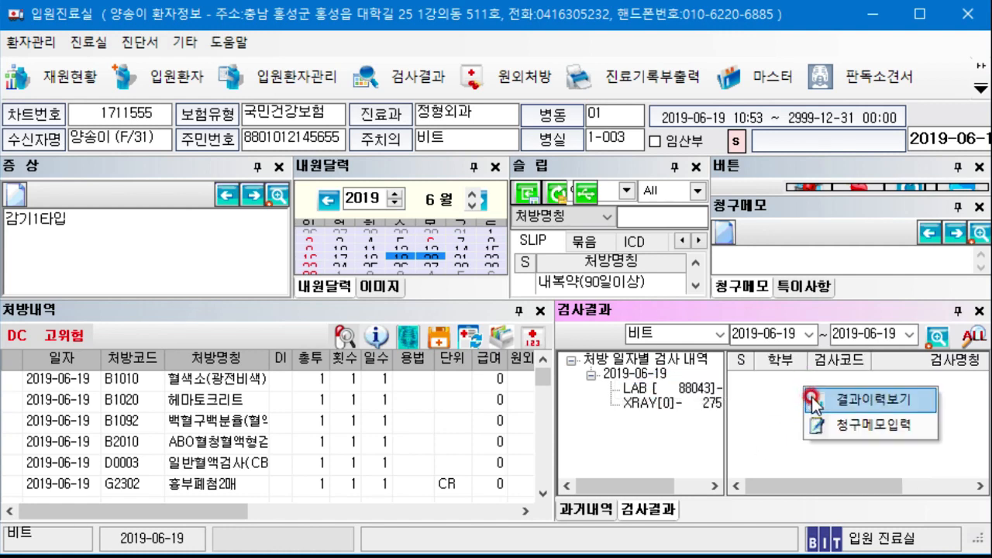
left_click(815, 400)
left_click_drag(832, 229, 458, 23)
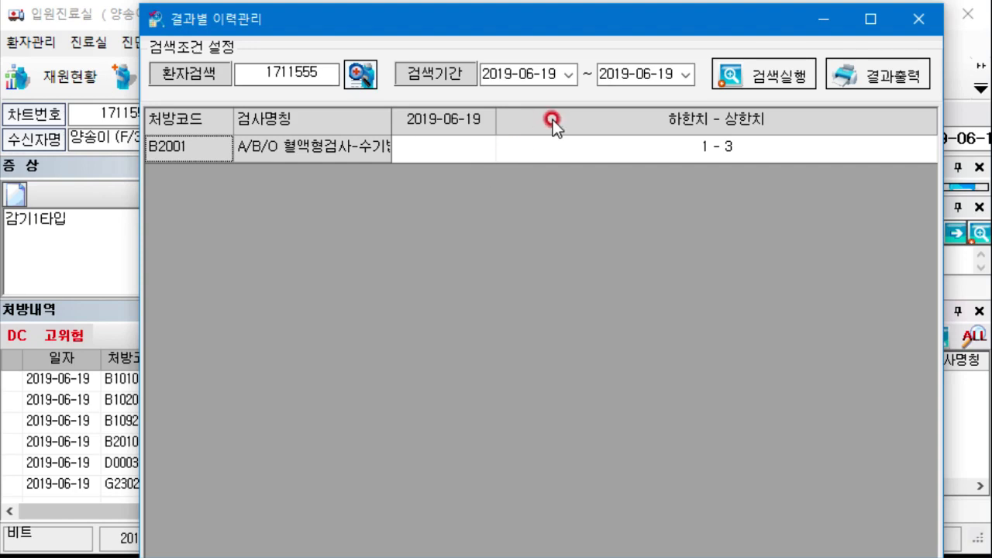
left_click(916, 19)
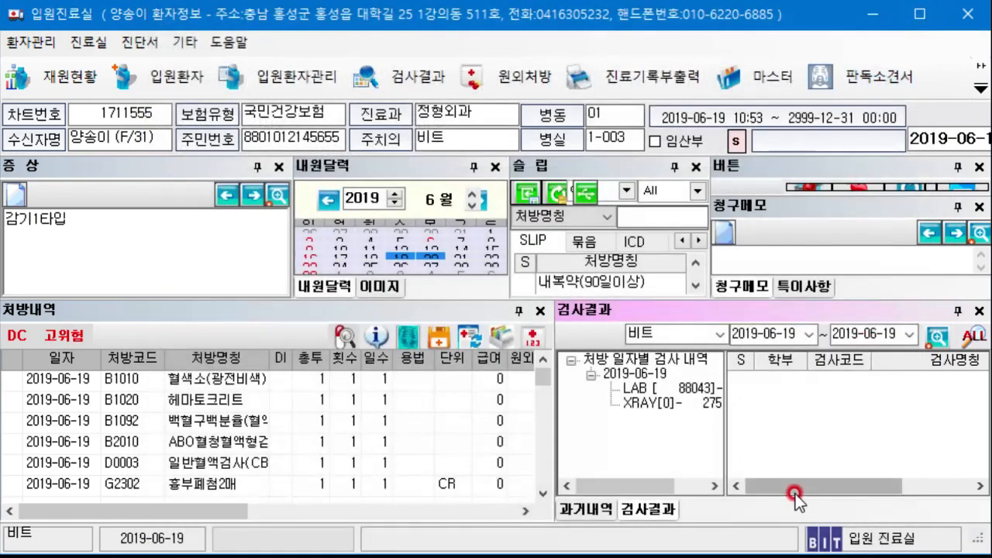
Open 판독소견입력 for the XRAY entry, view the 판독소견 window and close it.
left_click(656, 410)
right_click(769, 397)
left_click(792, 409)
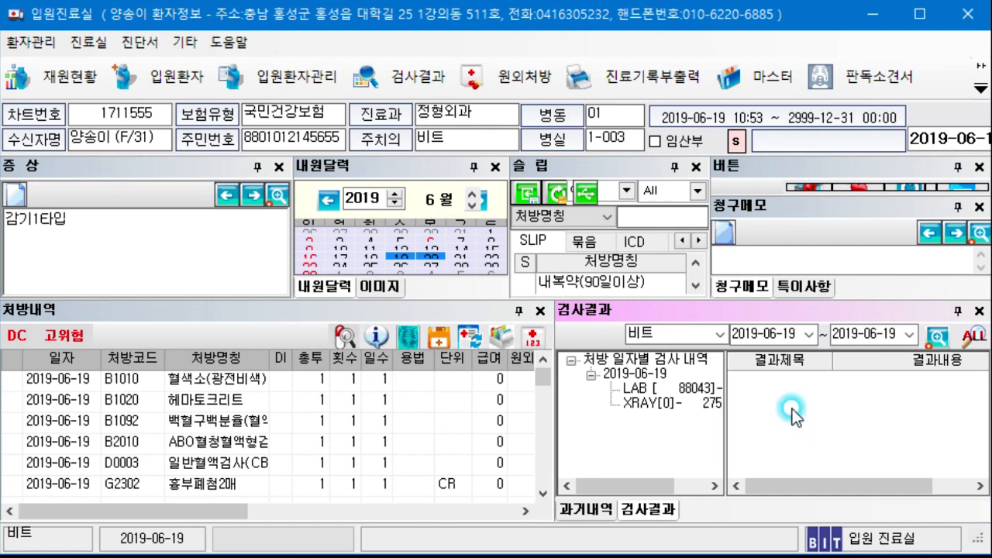
left_click_drag(990, 432, 884, 557)
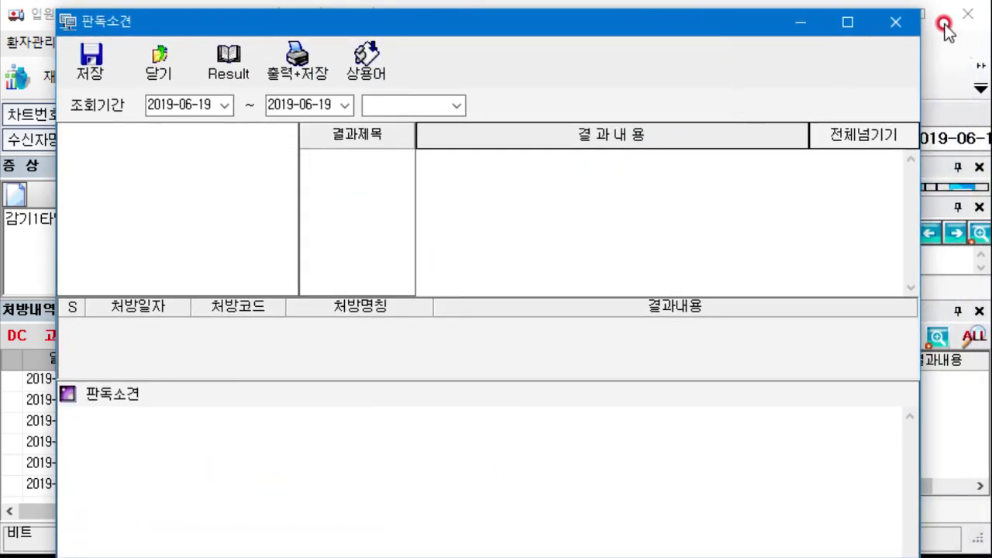
left_click(895, 22)
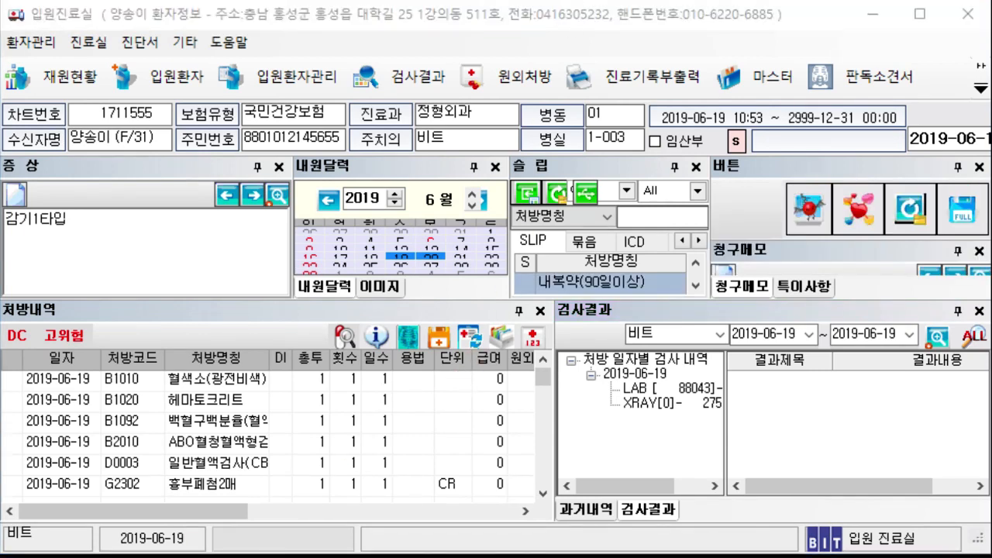
Switch to the 지원부서 module and choose 검사 as the supporting department.
left_click(584, 21)
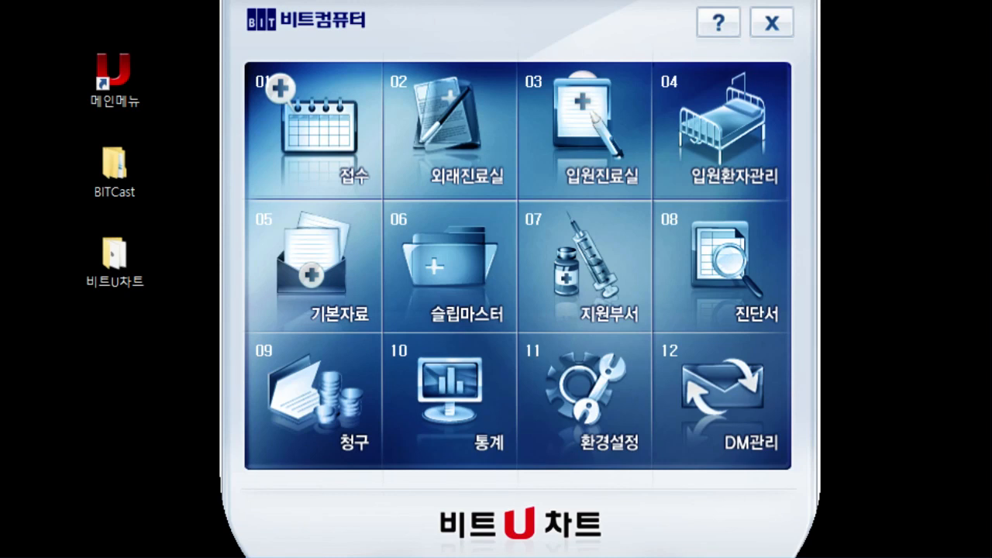
left_click(581, 281)
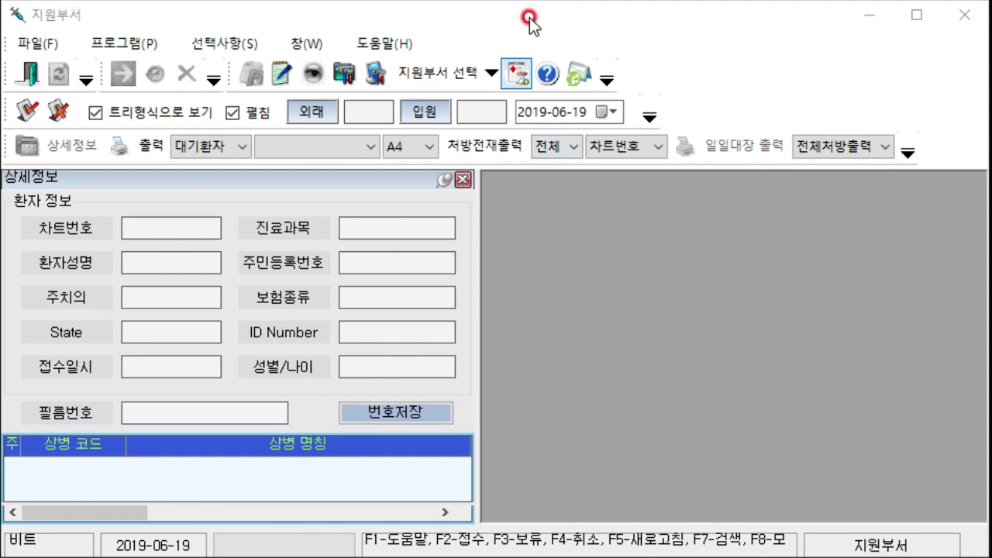
left_click(530, 17)
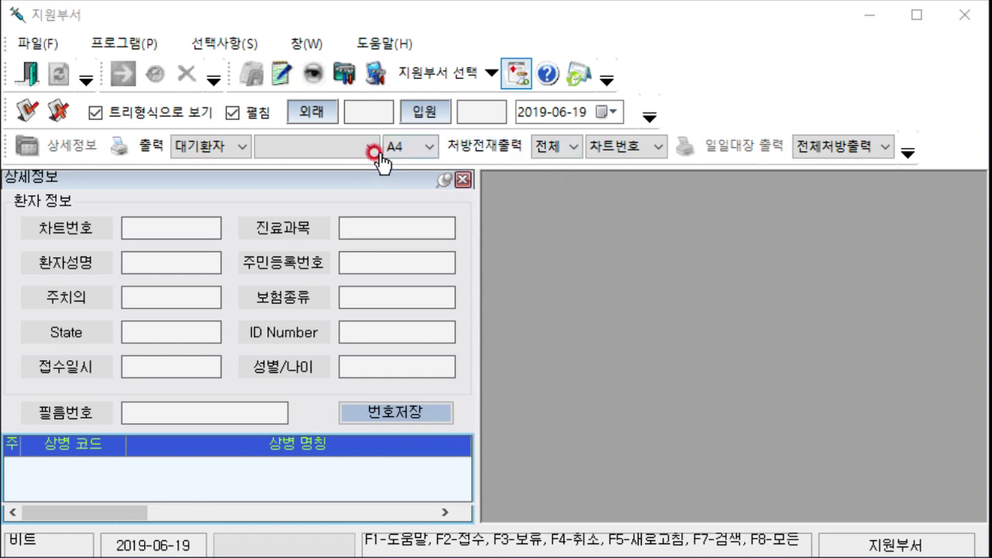
left_click(465, 74)
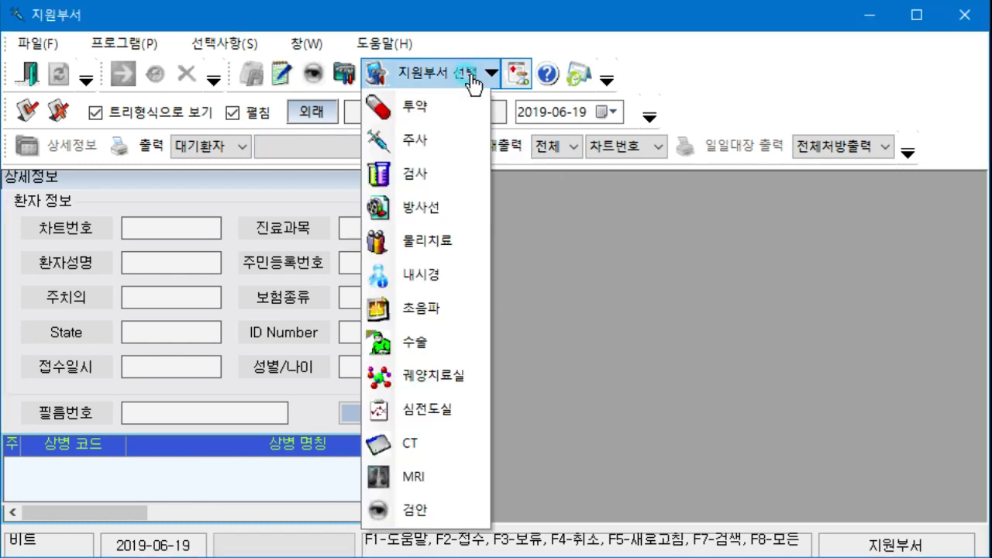
left_click(434, 175)
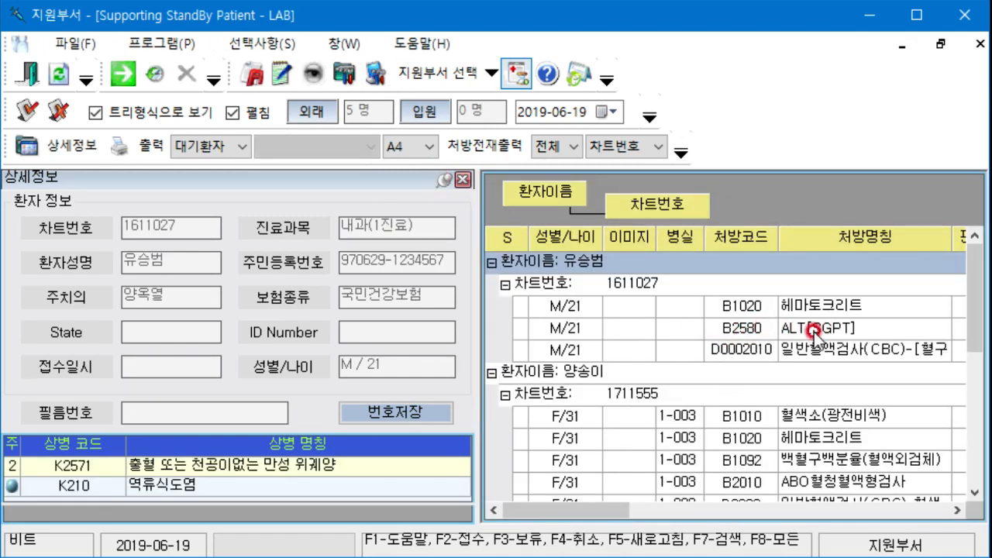
Collapse and re-expand patient groups in the LAB waiting list to examine its structure by patient and chart number.
left_click(492, 263)
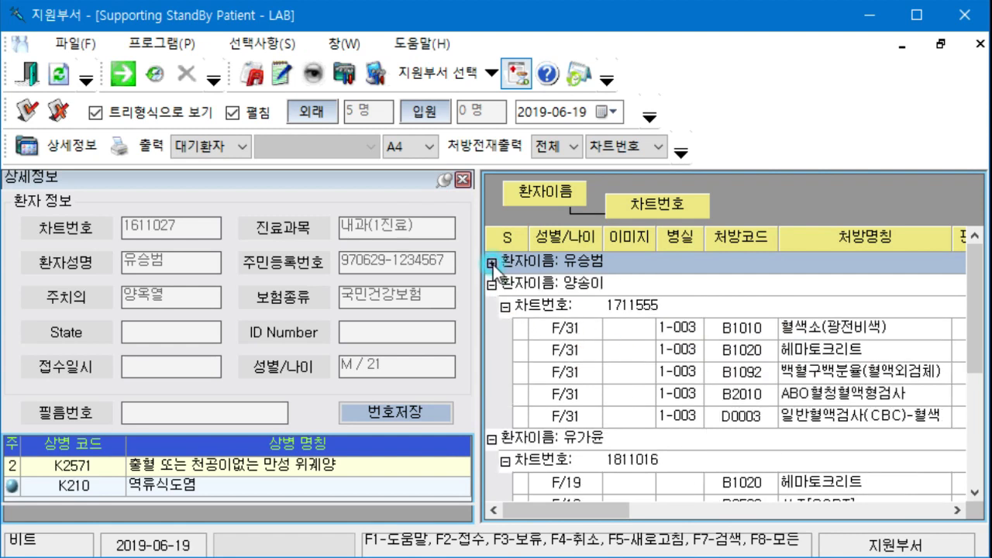
left_click(492, 438)
left_click(492, 460)
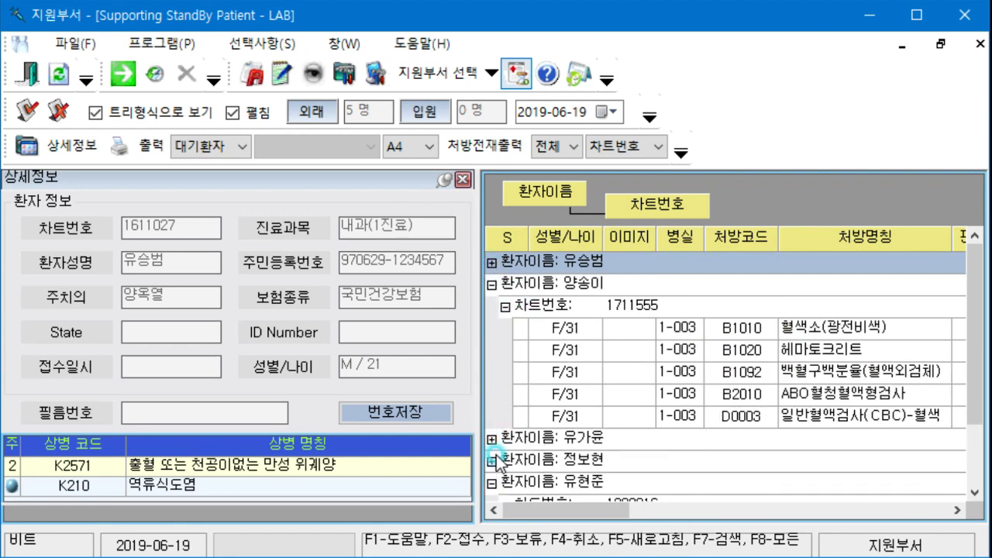
left_click(491, 440)
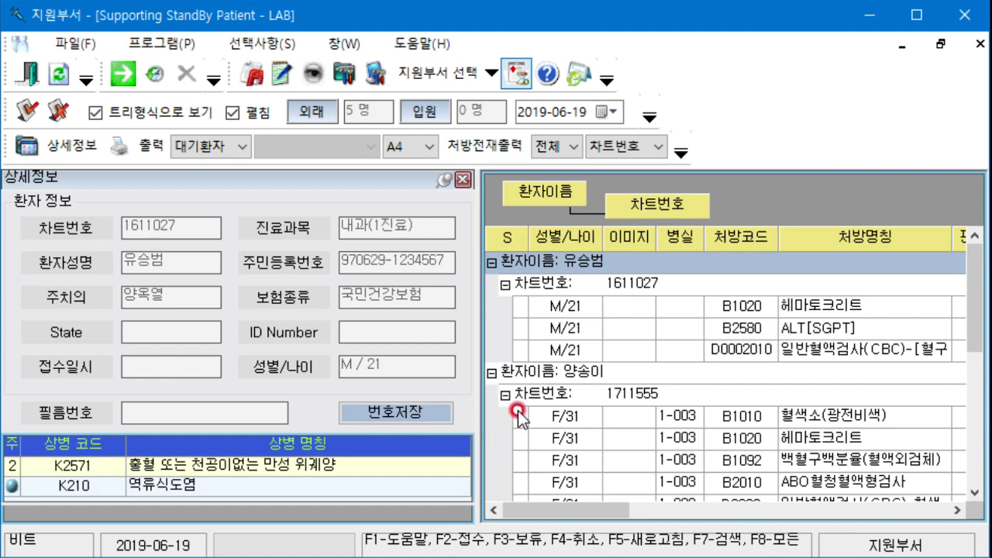
left_click(505, 284)
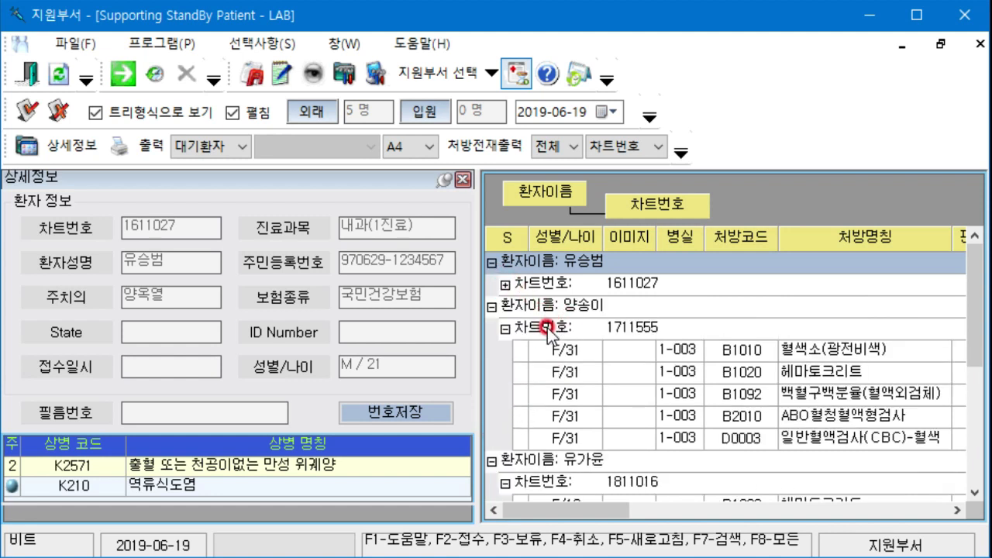
Mark all LAB orders of the F/31 inpatient in room 1-003, B1010 through D0003, and complete their reception.
left_click(582, 307)
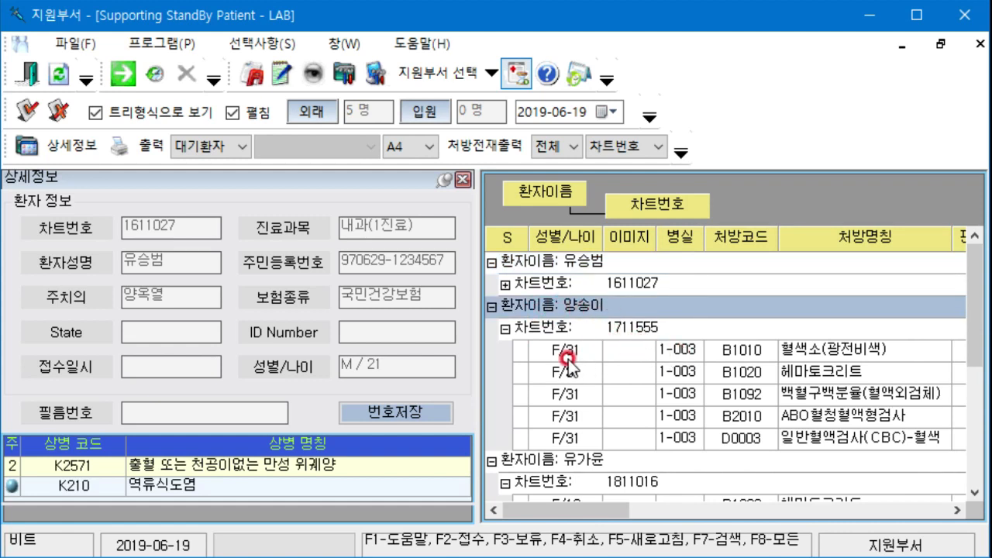
left_click(524, 353)
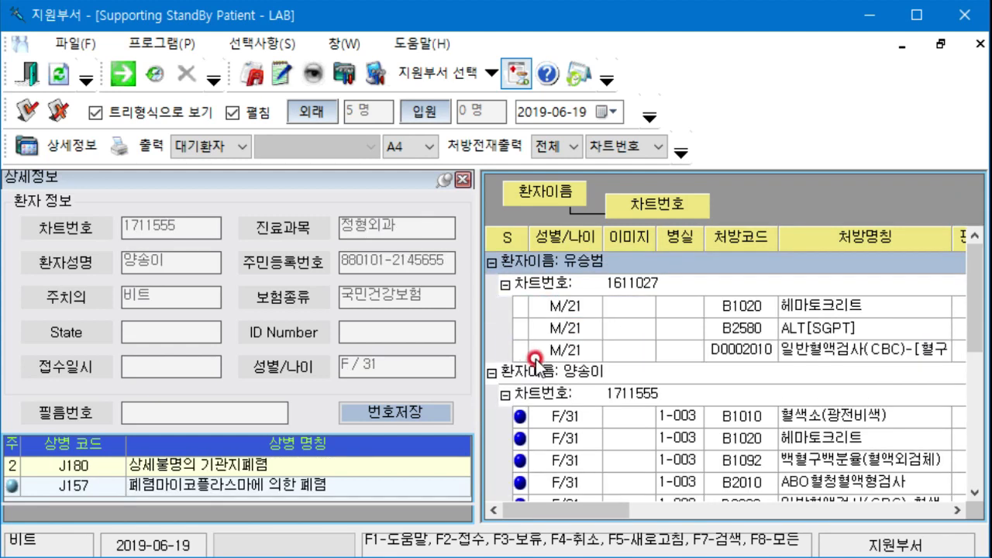
scroll(705, 397, "down", 2)
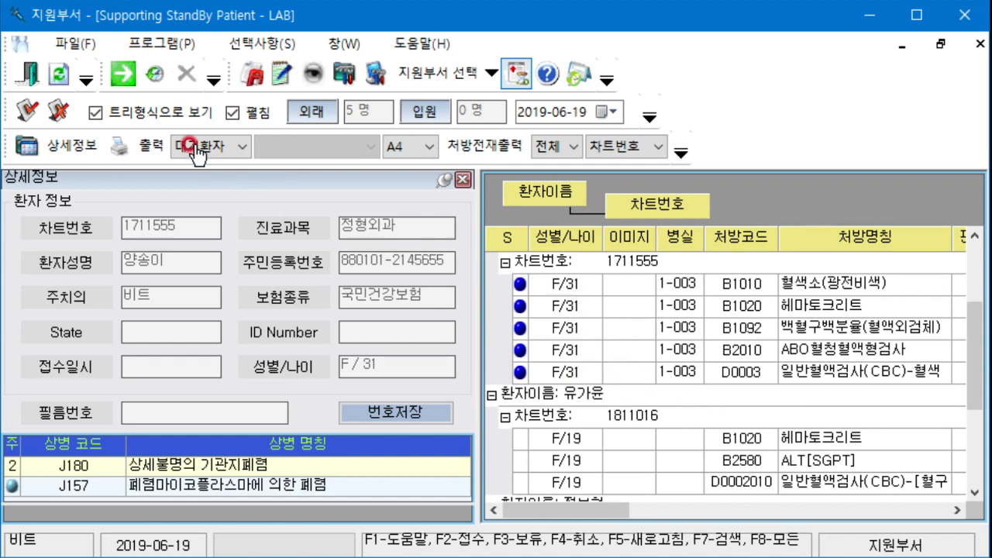
left_click(123, 75)
left_click(124, 77)
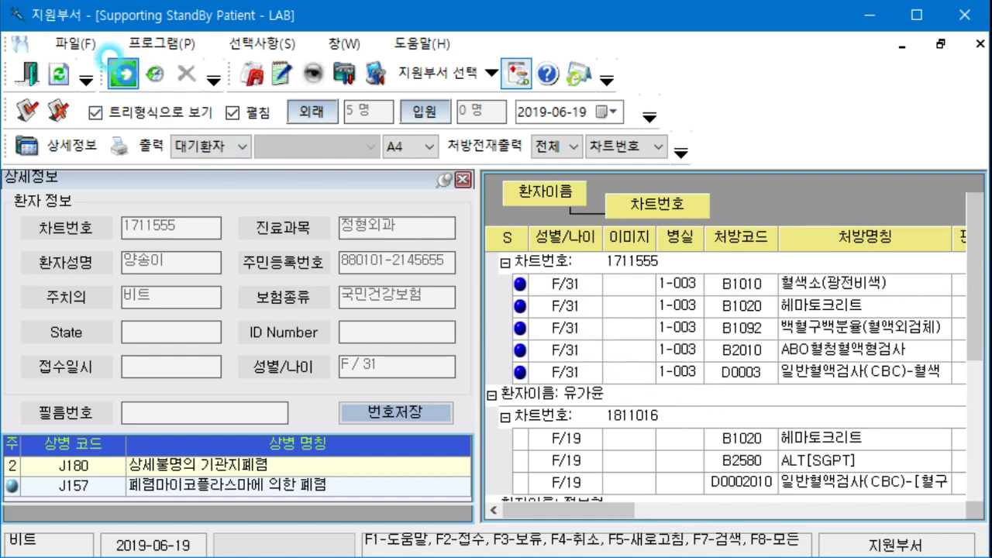
left_click_drag(862, 467, 409, 266)
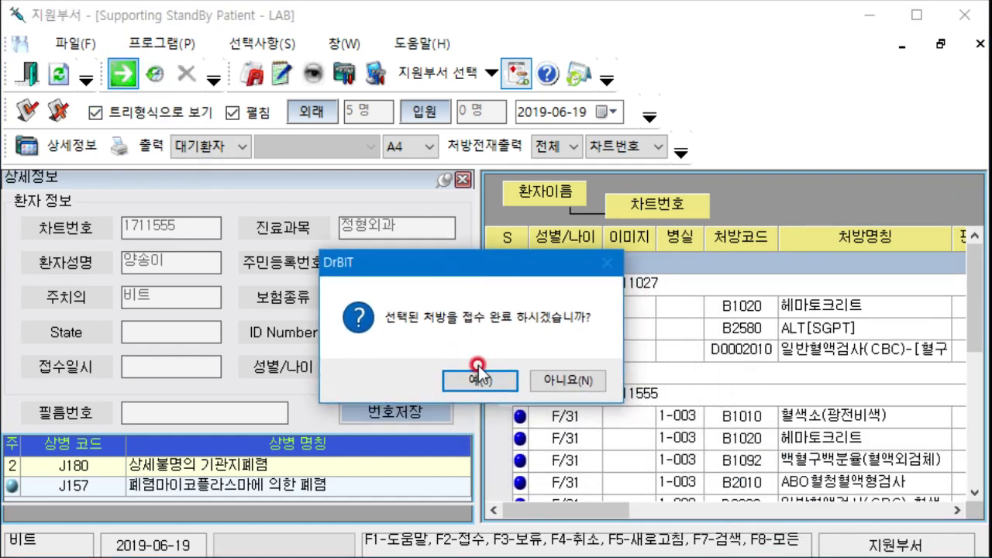
left_click(480, 381)
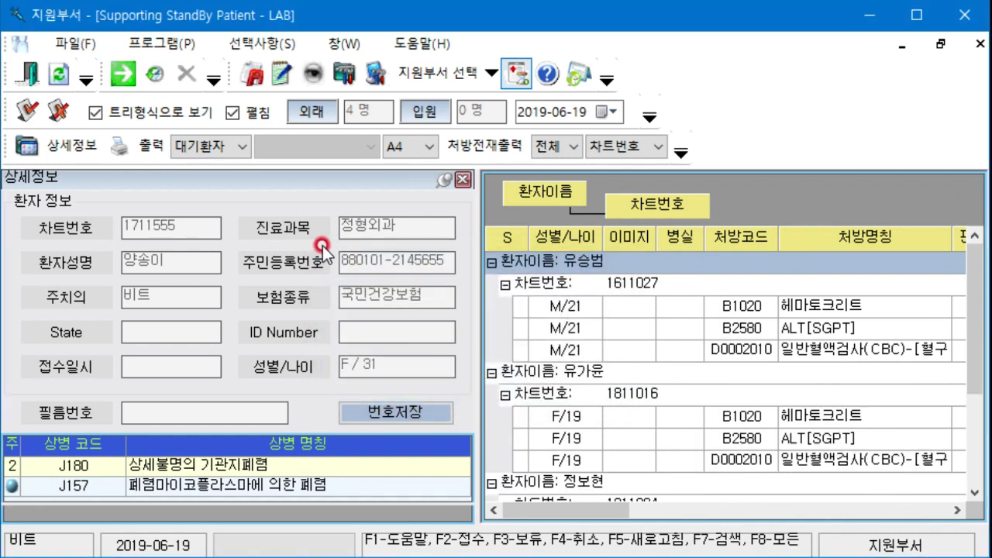
List the completed patients (완료환자) for LAB, and collapse and re-expand several patient groups.
left_click(220, 150)
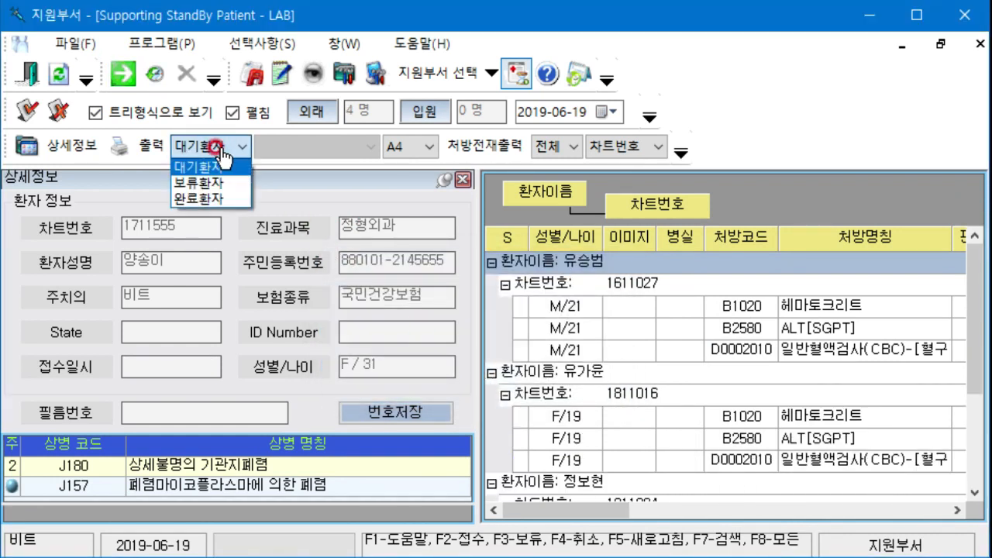
left_click(220, 198)
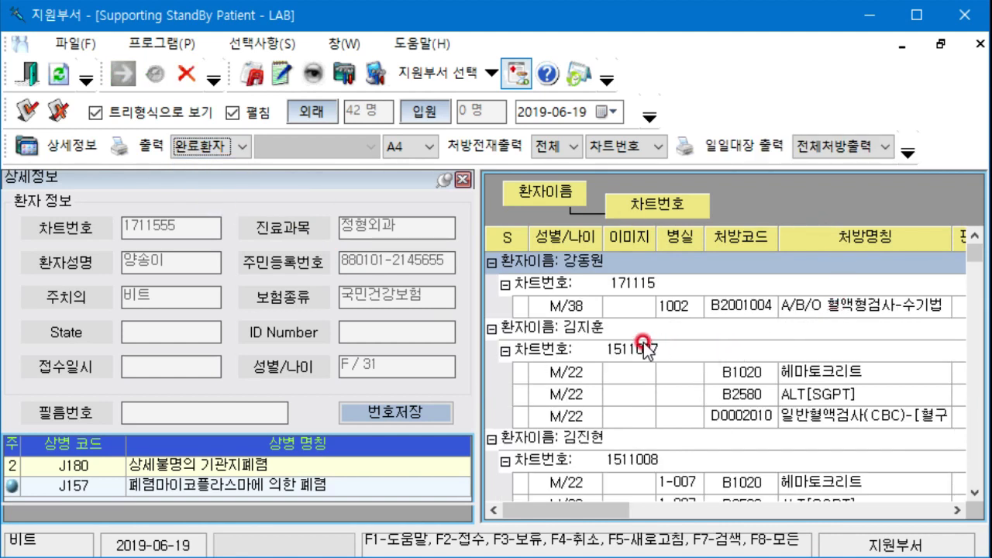
left_click(491, 327)
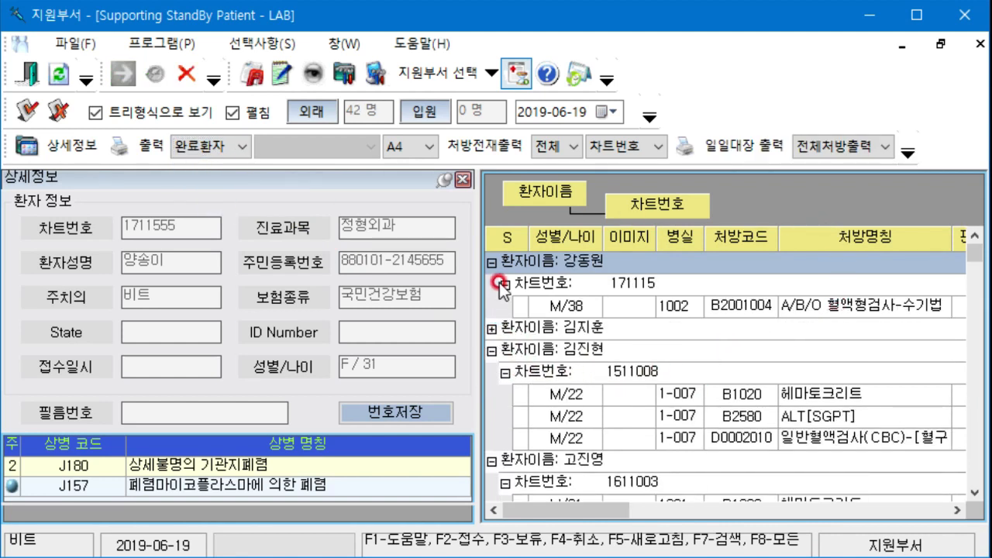
left_click(491, 262)
left_click(506, 330)
left_click(490, 306)
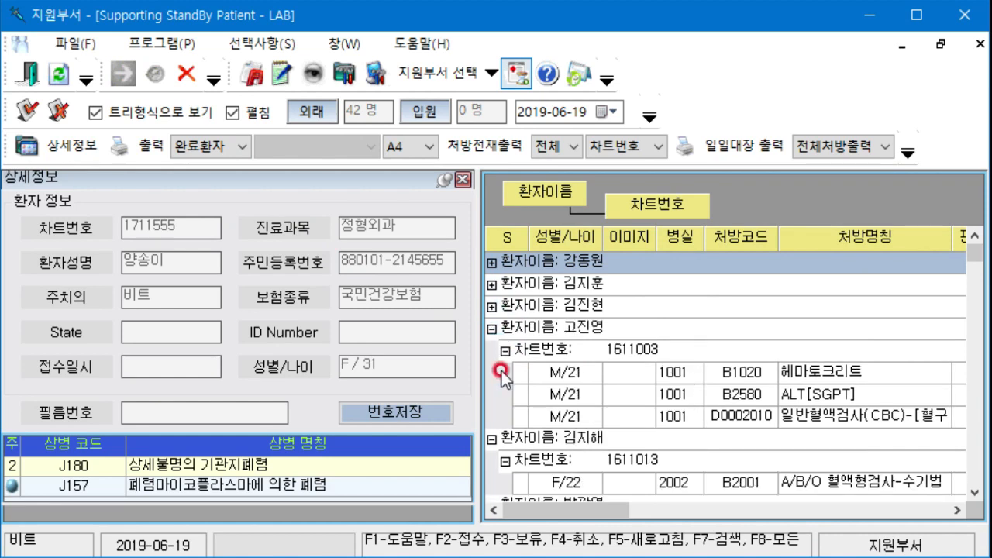
left_click(491, 331)
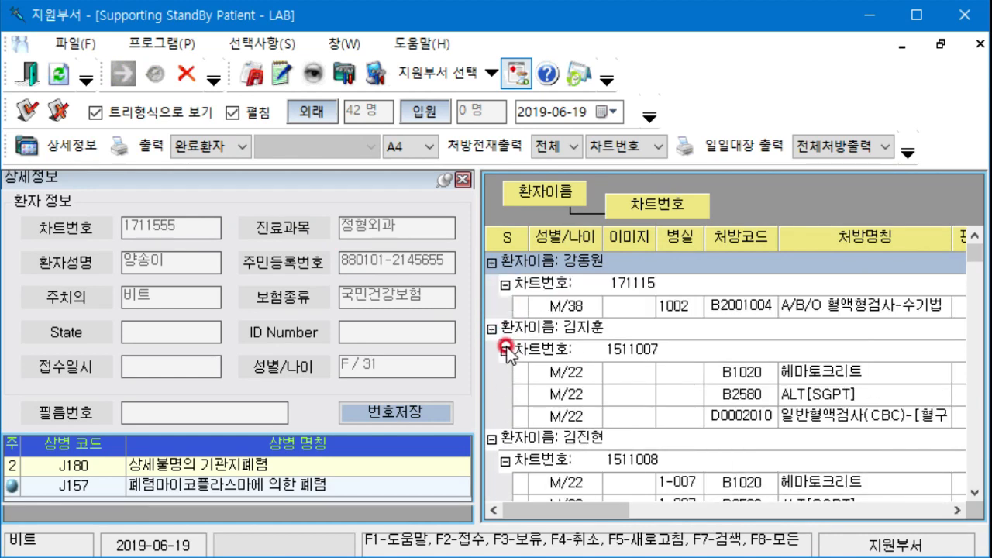
Find the F/31 inpatient of room 1-003 in the completed LAB list and mark the orders B1010 through D0003.
scroll(742, 362, "down", 1)
scroll(742, 362, "down", 5)
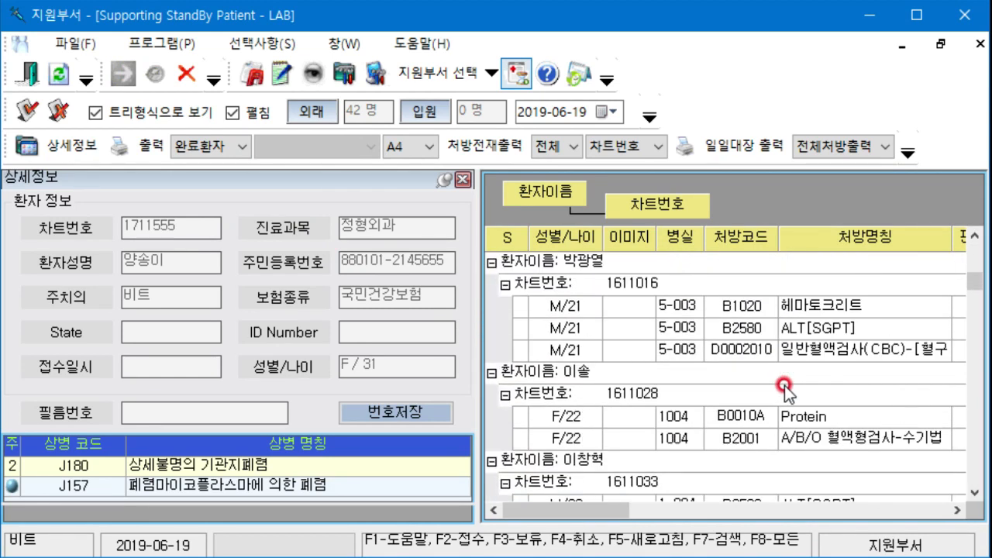
scroll(787, 392, "down", 4)
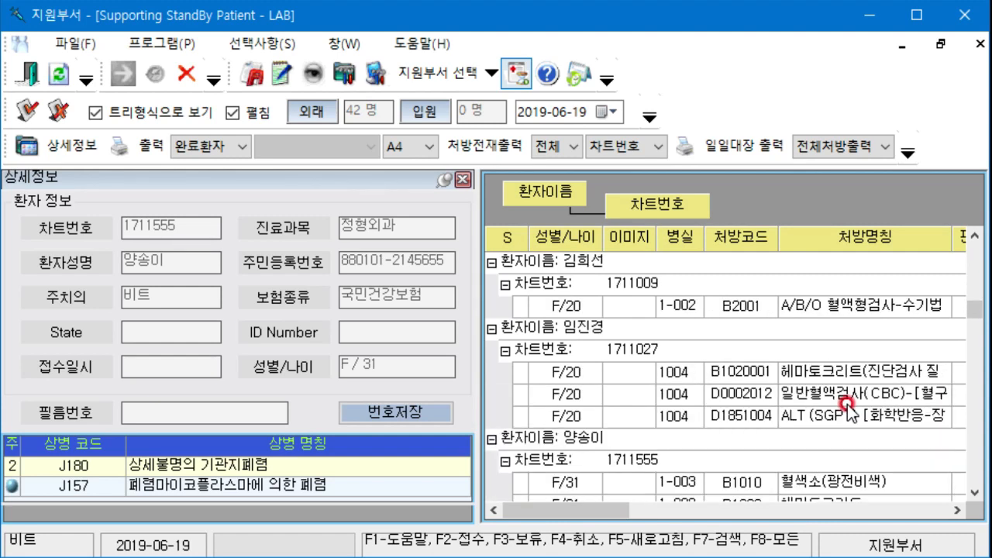
left_click(641, 440)
scroll(632, 430, "down", 2)
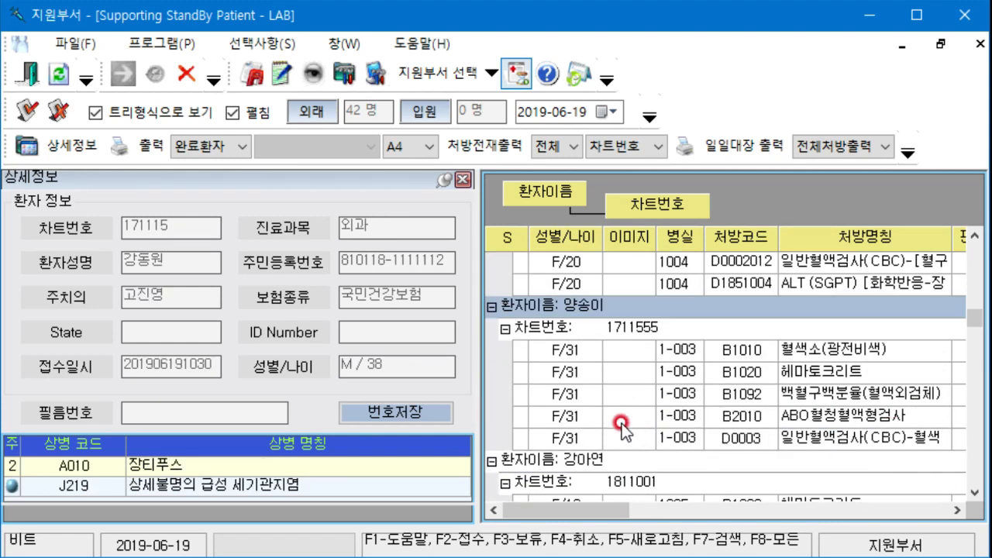
left_click(527, 350)
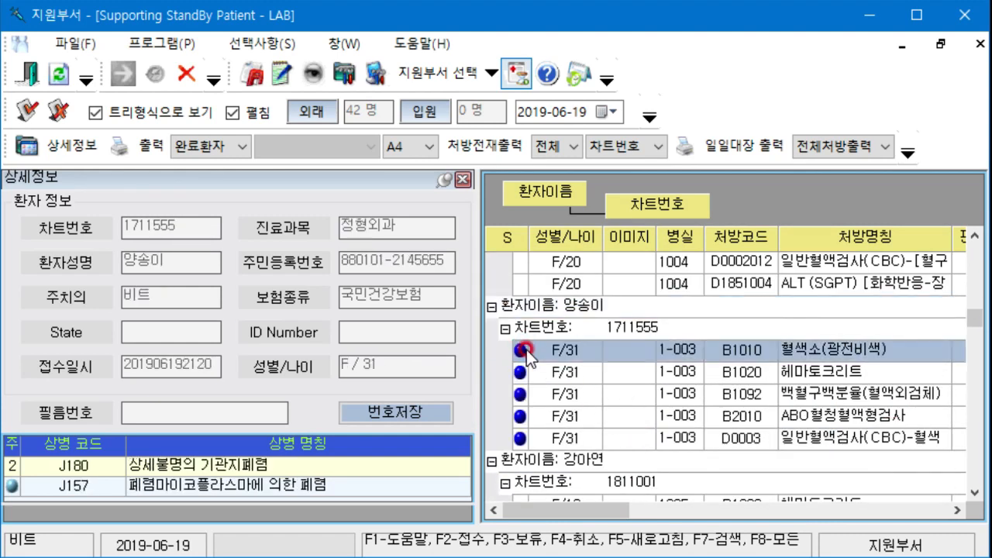
Open the 검사결과입력 window and load the same F/31 inpatient's tests from the ALL group.
left_click(256, 81)
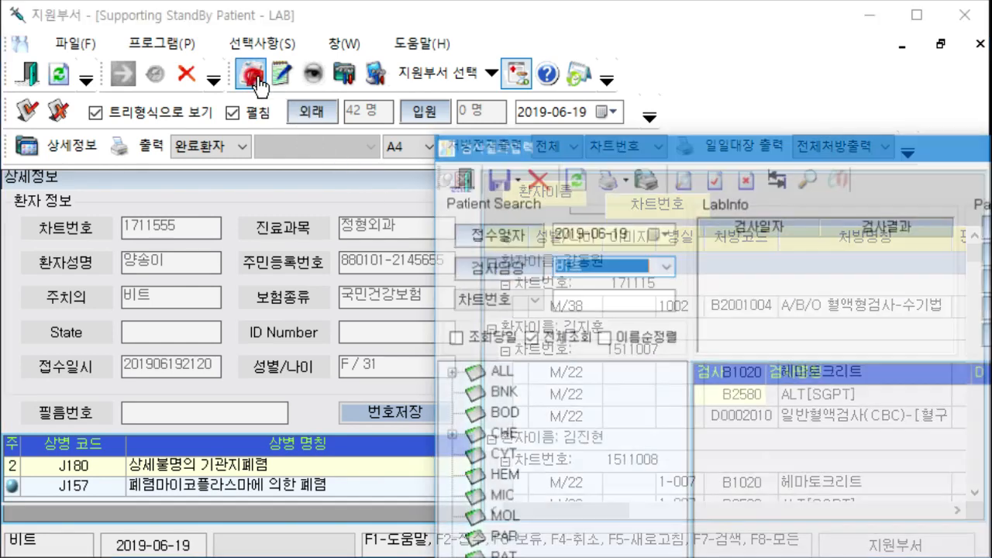
left_click(629, 143)
left_click_drag(629, 143, 210, 17)
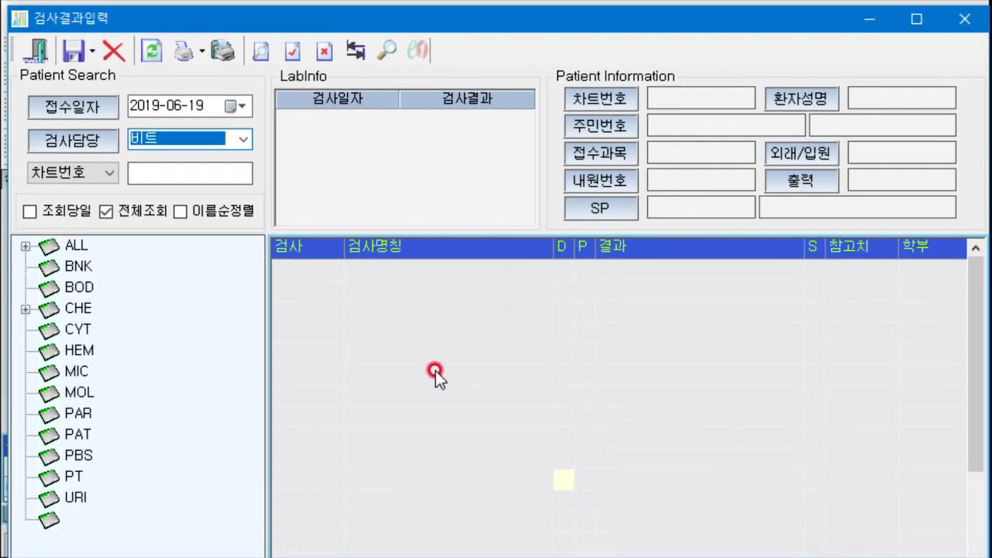
left_click(150, 172)
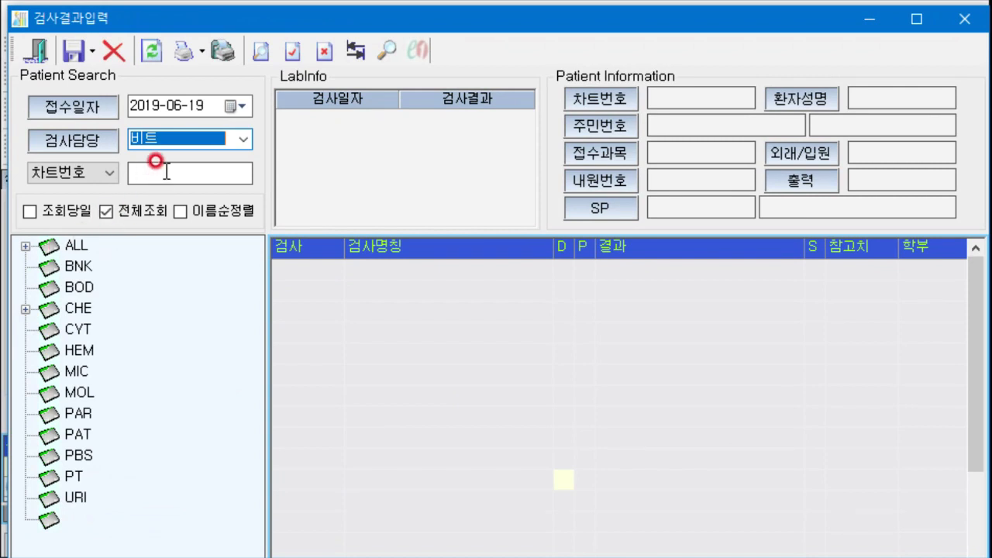
left_click(166, 172)
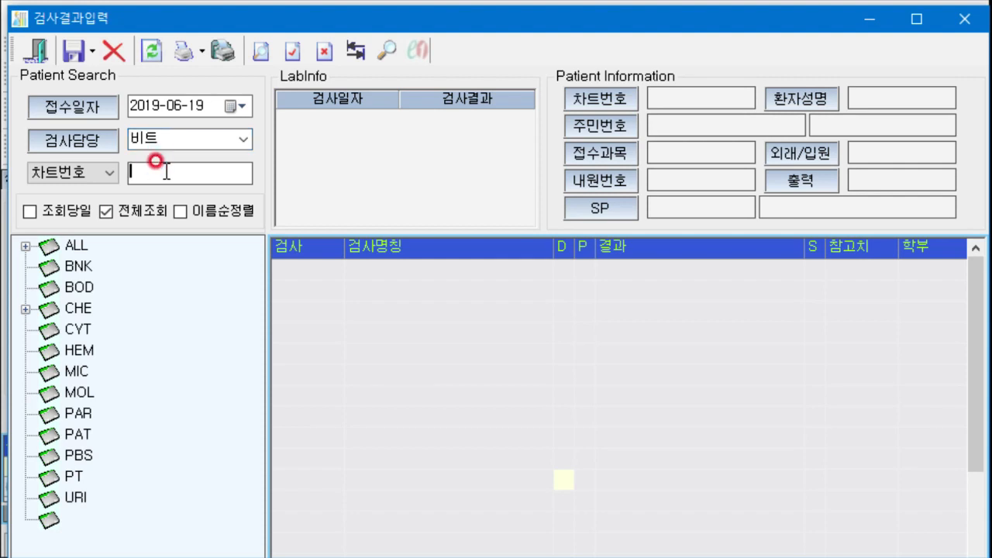
double_click(70, 246)
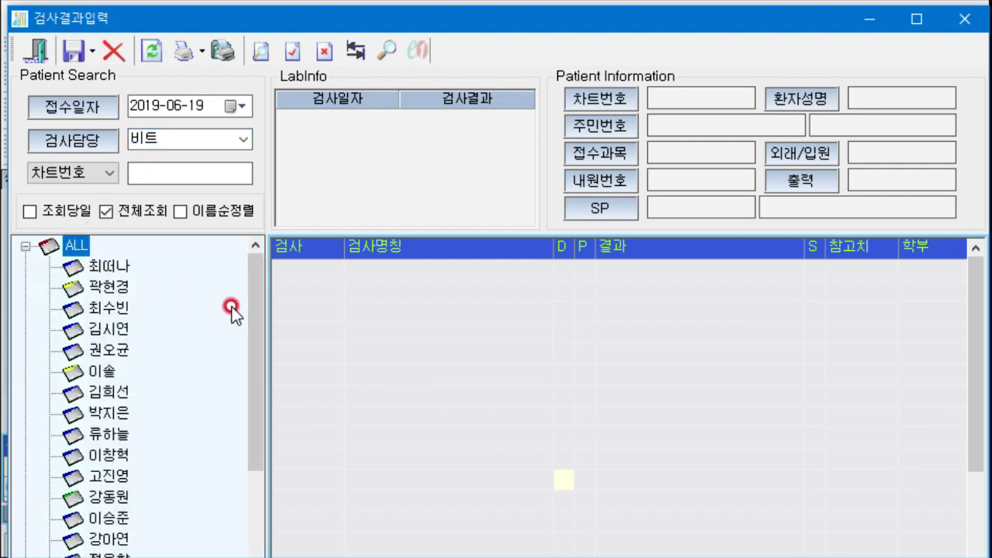
left_click_drag(253, 299, 258, 487)
left_click(118, 438)
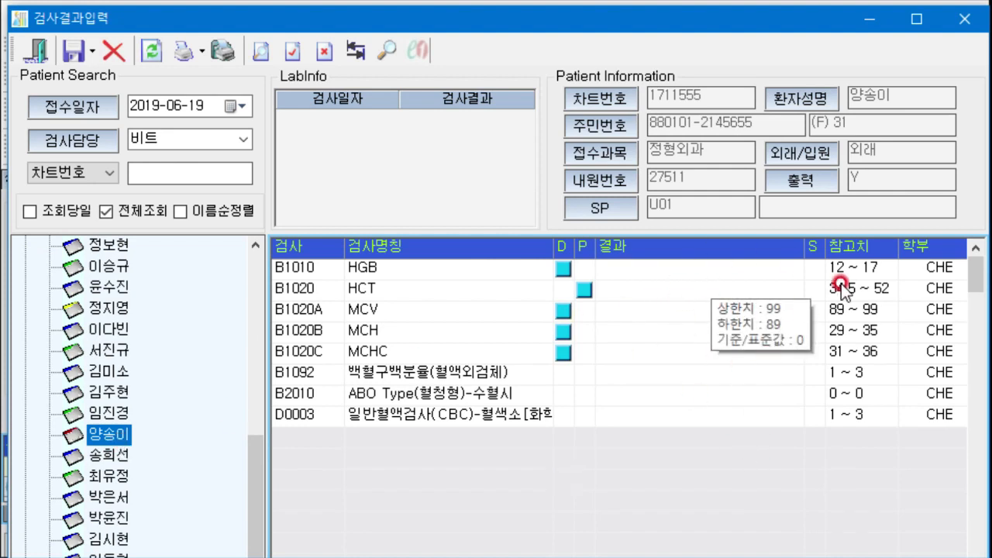
Enter the results HGB 11, HCT 33, MCV 77, MCH 22, MCHC 11, B1092 2, B2010 A형 and D0003 2.
left_click(678, 273)
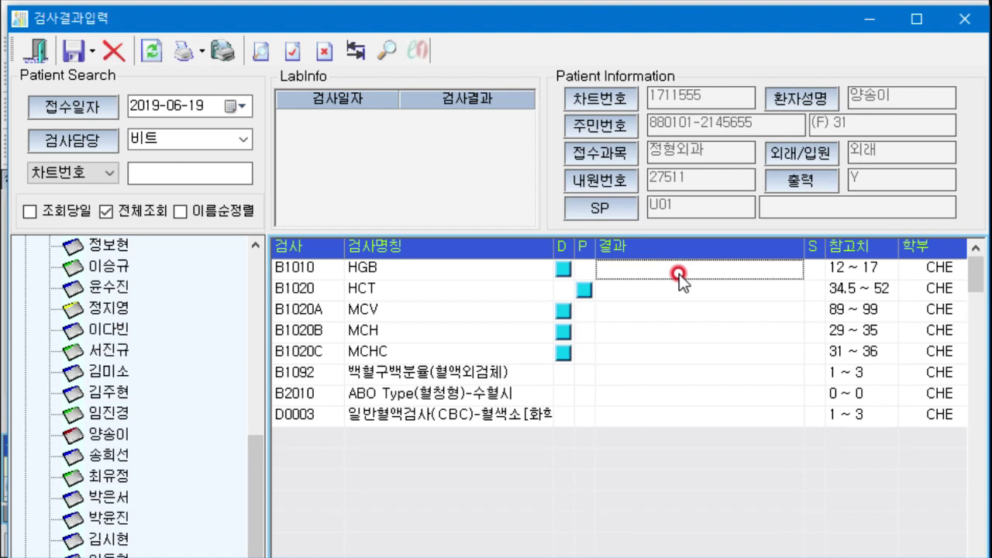
left_click(564, 270)
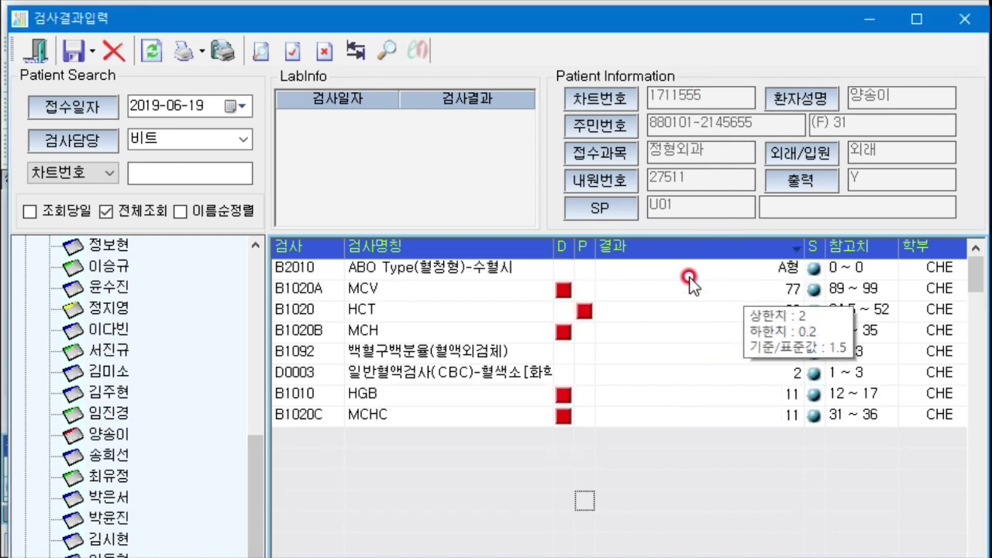
left_click(314, 267)
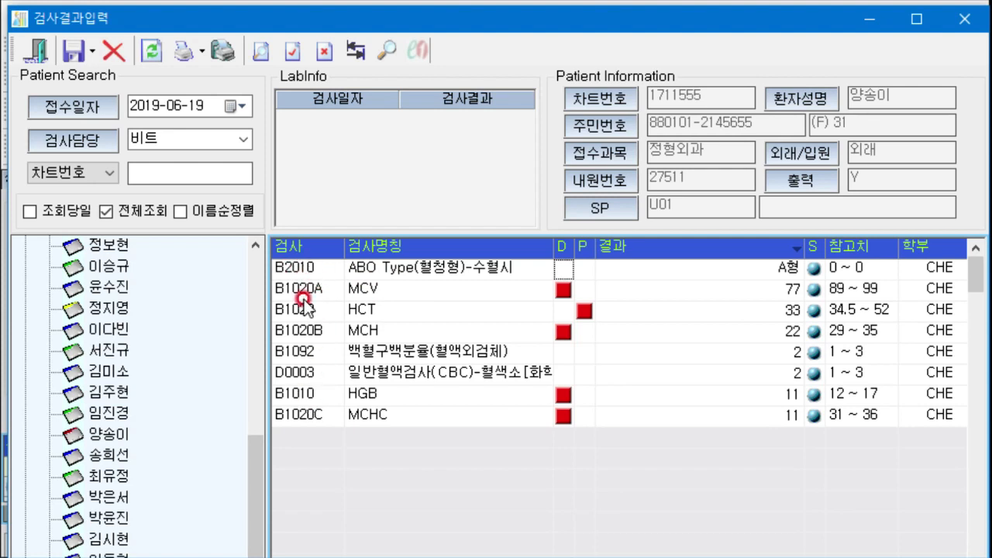
left_click(598, 415)
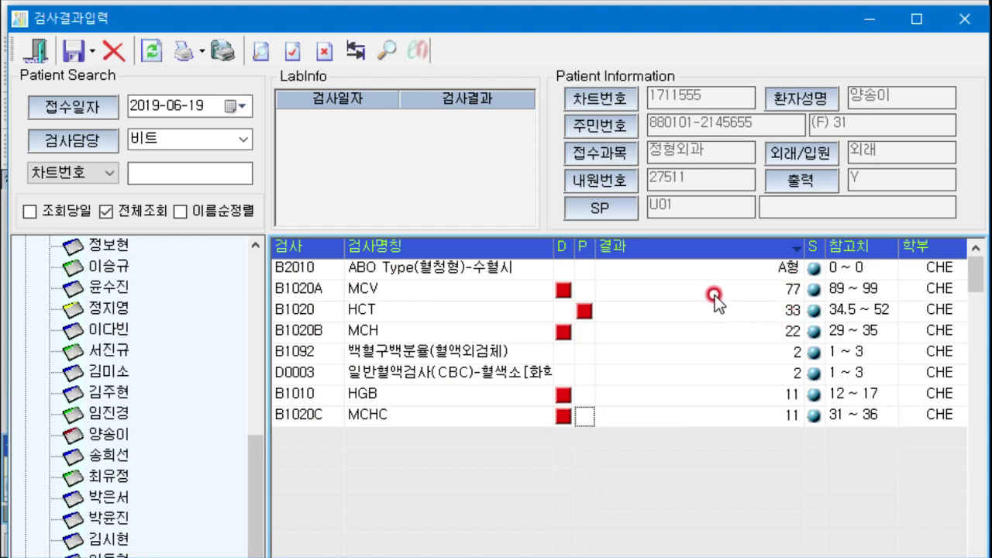
Reverse the sort order of the 결과 column and switch it back to descending.
left_click(705, 255)
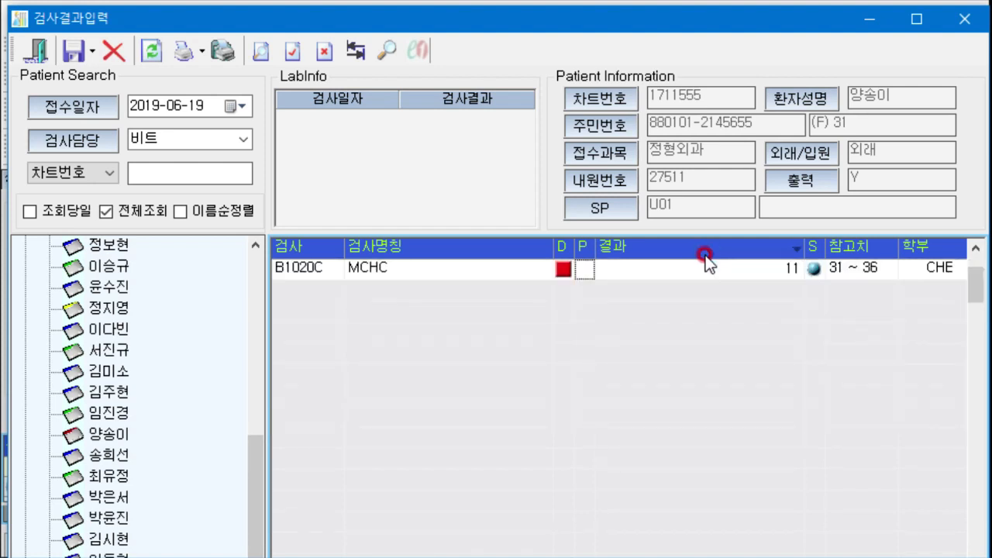
left_click(736, 259)
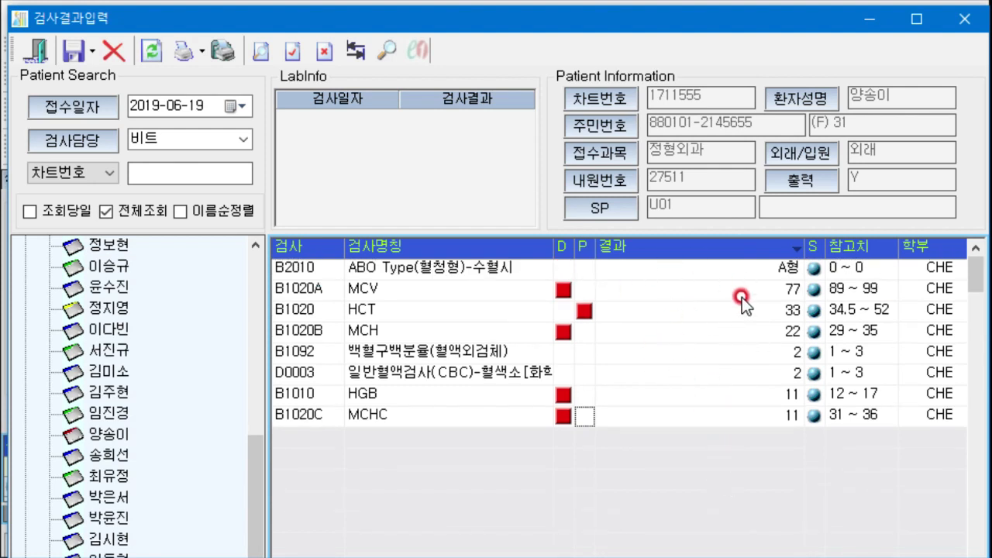
left_click(736, 249)
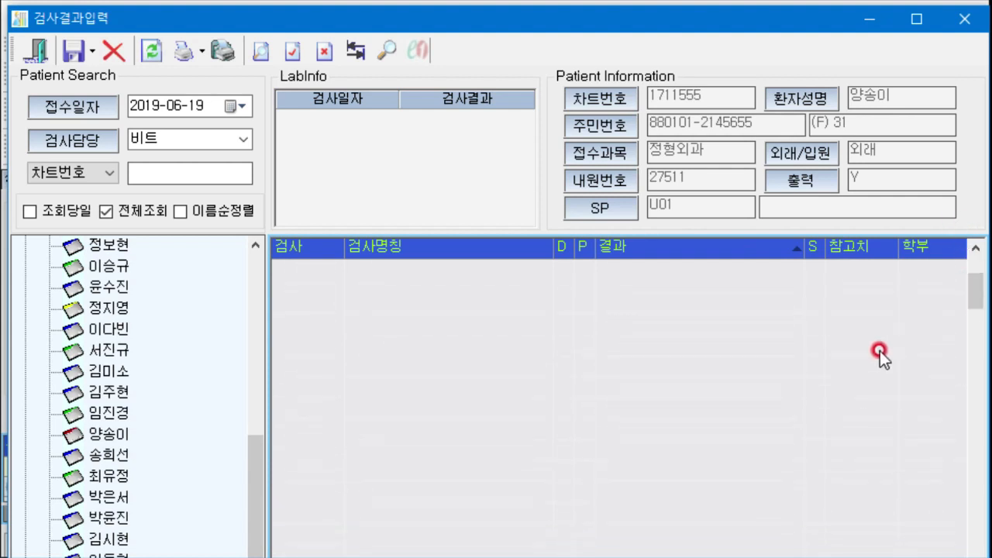
left_click(726, 249)
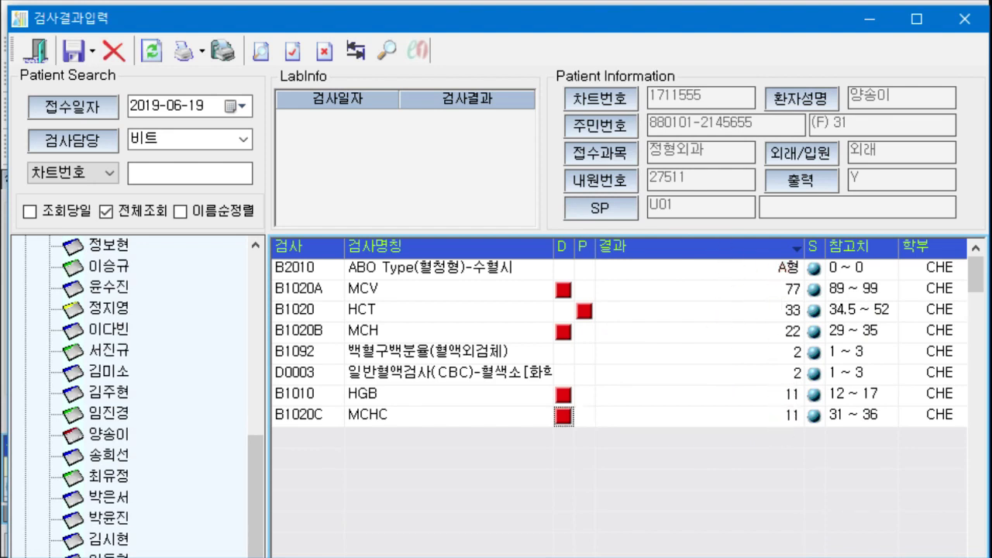
left_click(731, 504)
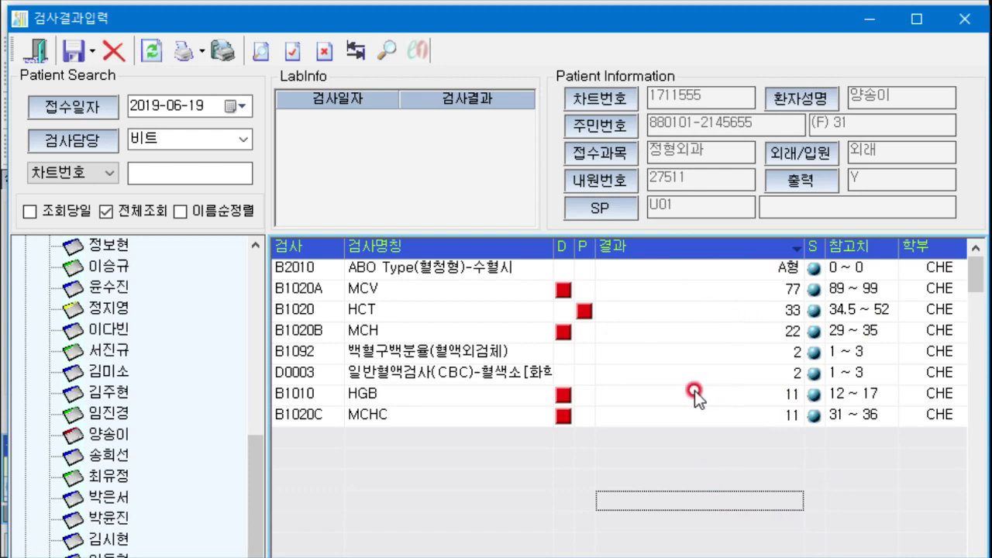
Submit the patient's test results as the final report (최종보고) and close the 검사결과입력 window.
left_click(563, 268)
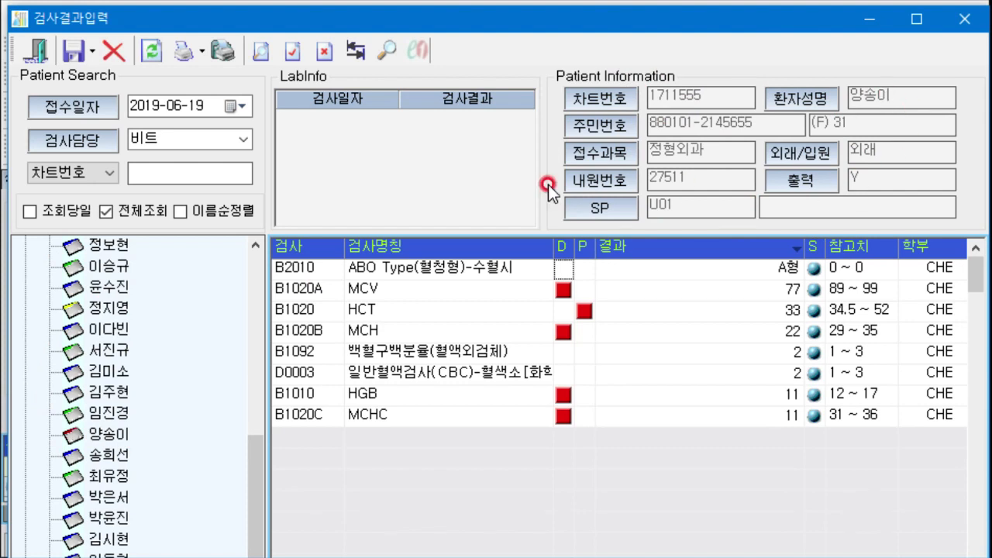
left_click(93, 53)
left_click(114, 101)
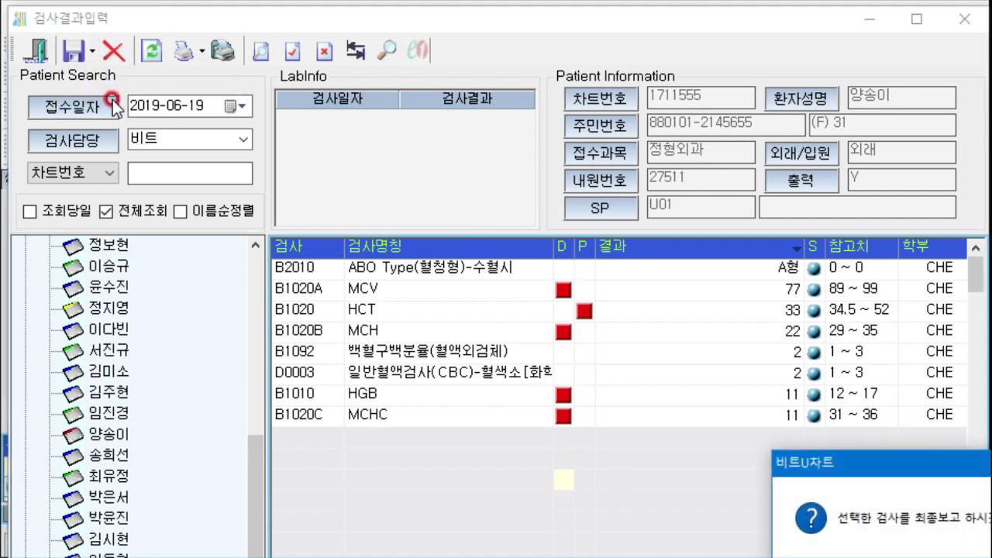
left_click_drag(884, 462, 582, 375)
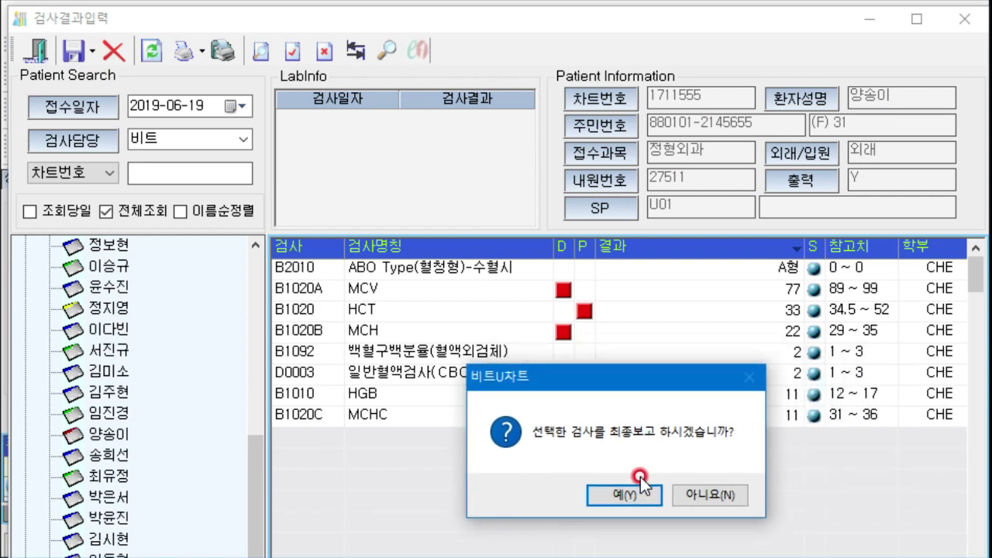
left_click_drag(653, 377, 548, 388)
left_click(518, 505)
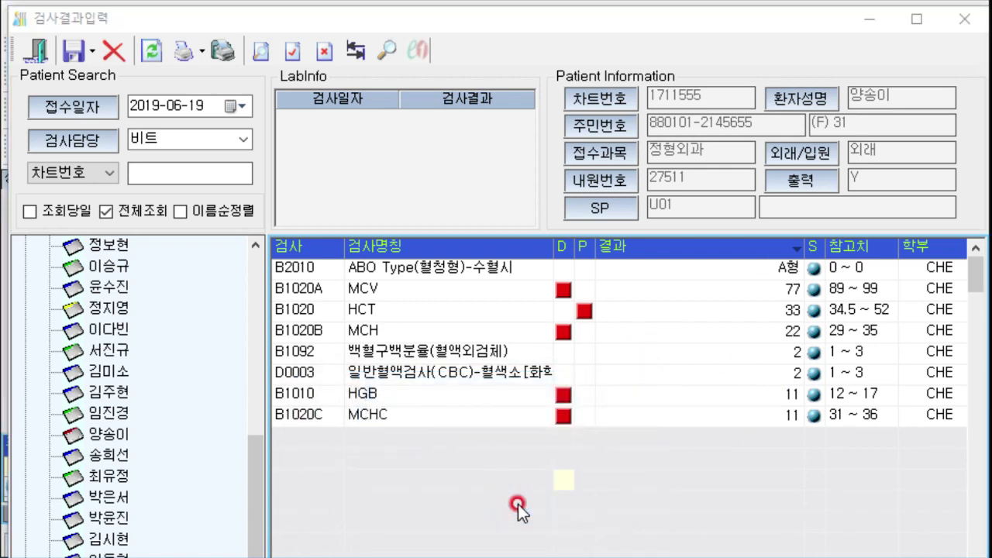
left_click_drag(870, 465, 451, 333)
left_click(565, 447)
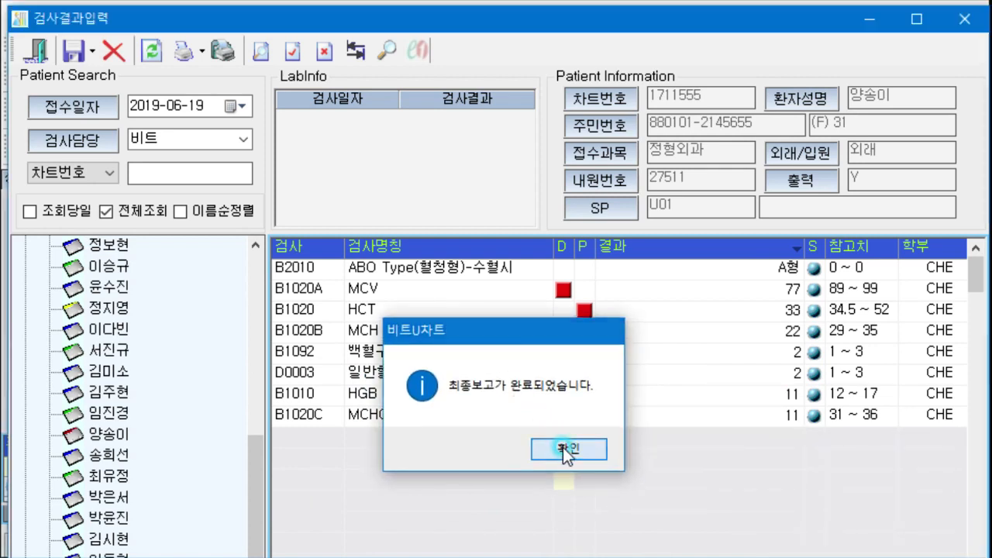
left_click(963, 21)
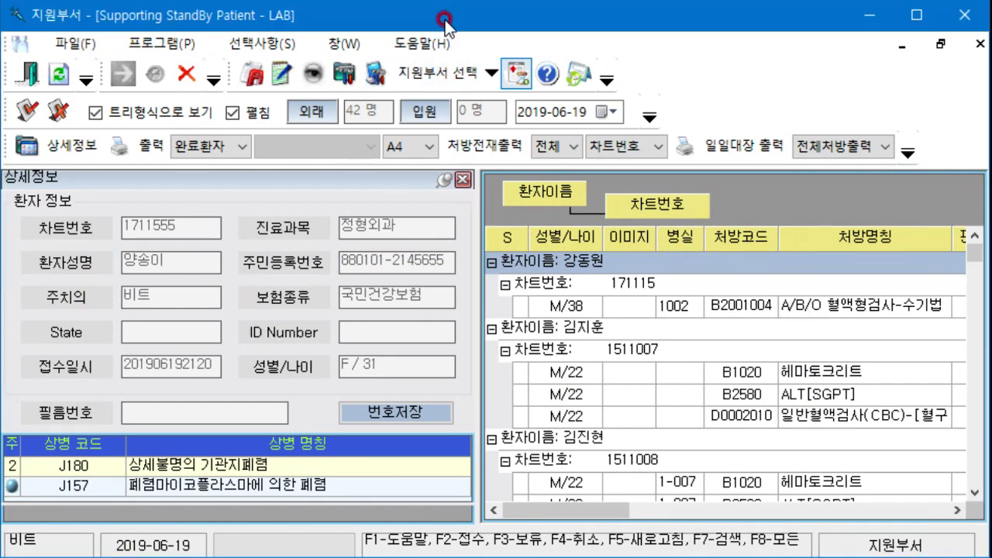
Switch the support department to 방사선 and list its waiting patients (대기환자).
left_click(430, 73)
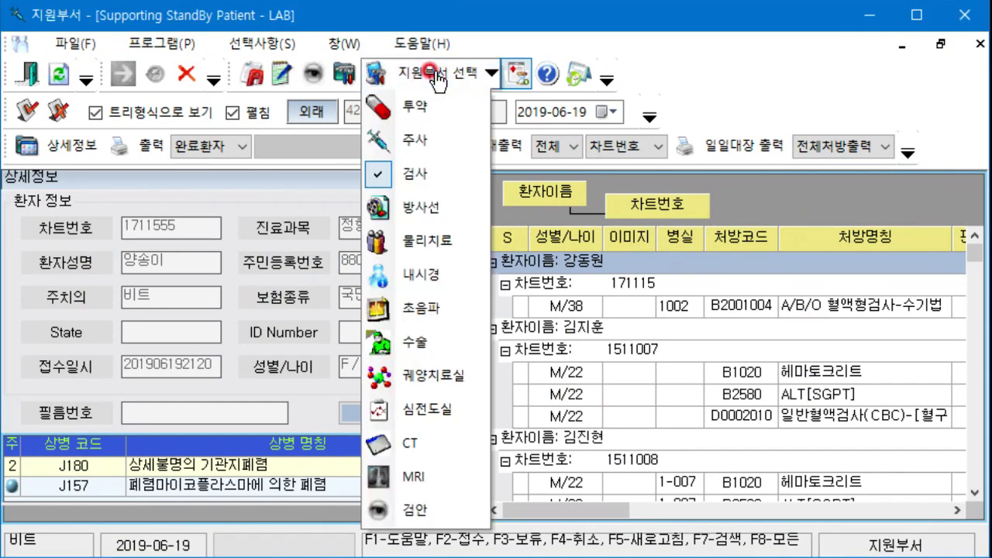
left_click(433, 209)
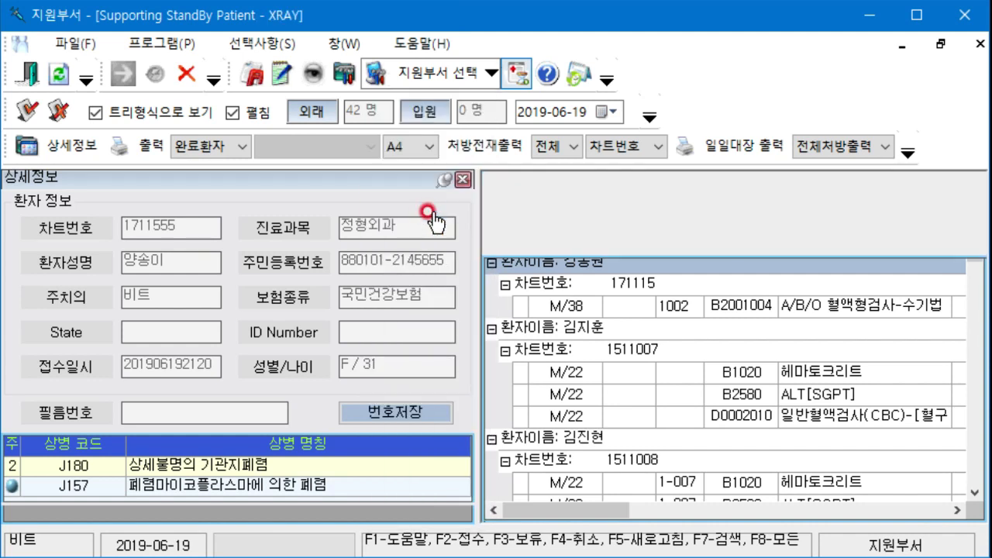
left_click(223, 145)
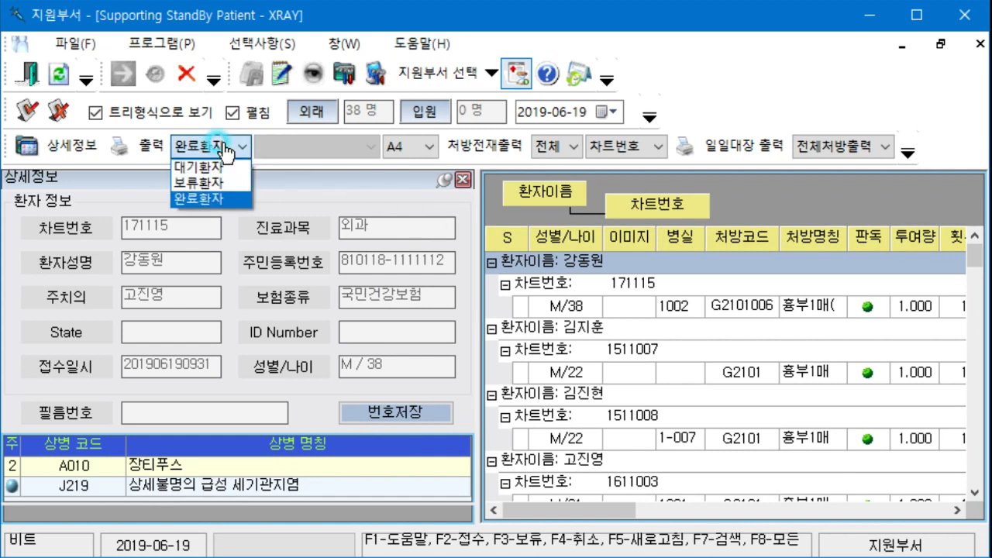
left_click(221, 167)
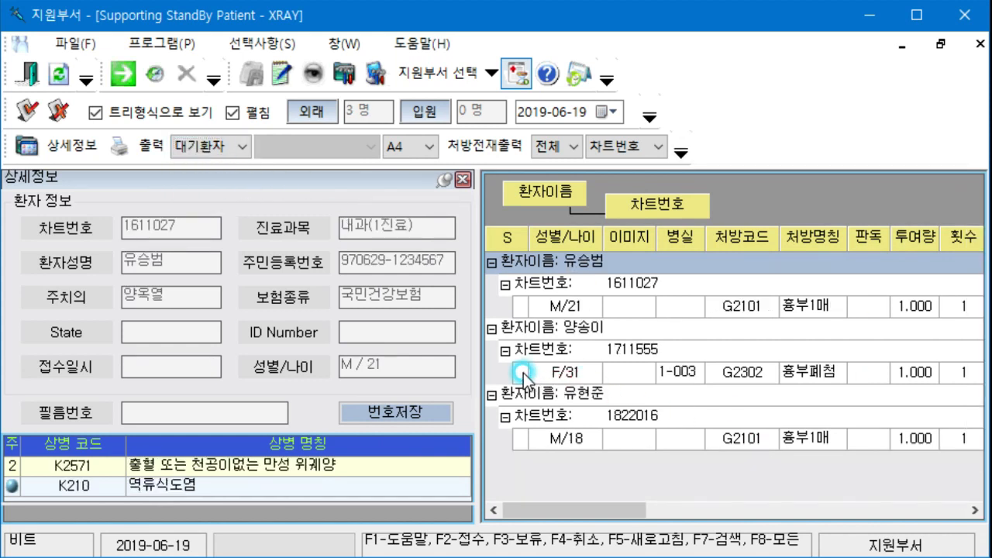
Select the F/31 inpatient's G2302 흉부폐첨 order and mark it as performed (시행완료).
left_click(521, 373)
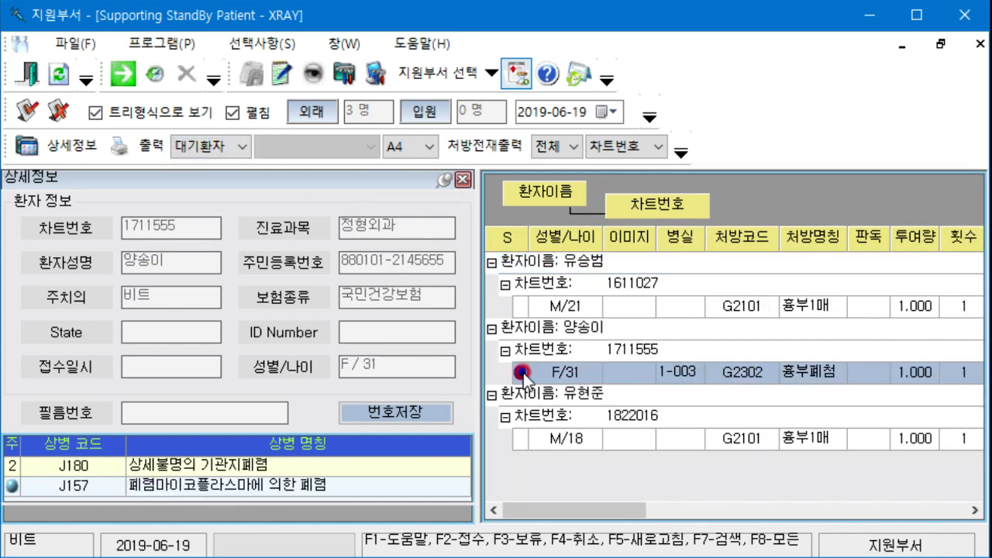
double_click(756, 379)
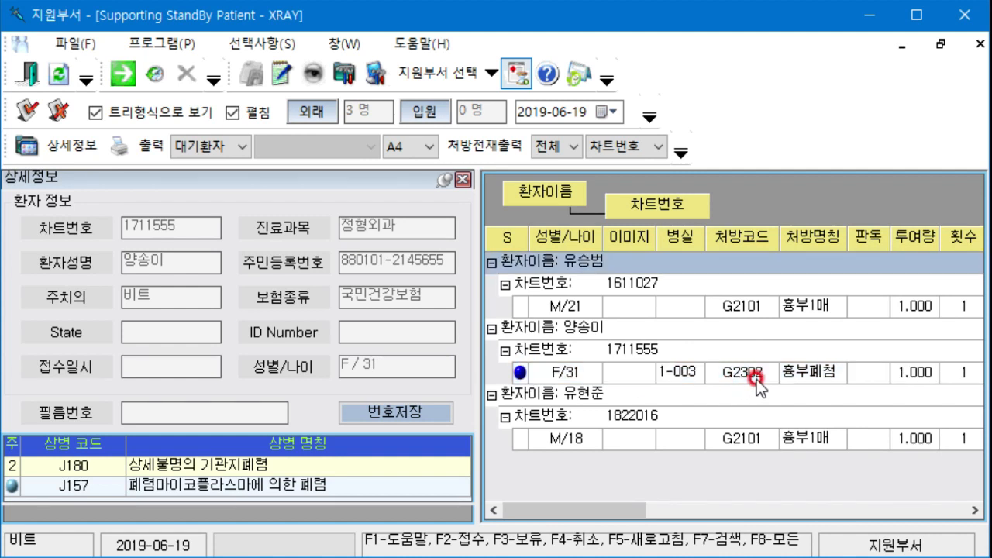
left_click(124, 75)
left_click(550, 372)
right_click(552, 375)
left_click(595, 424)
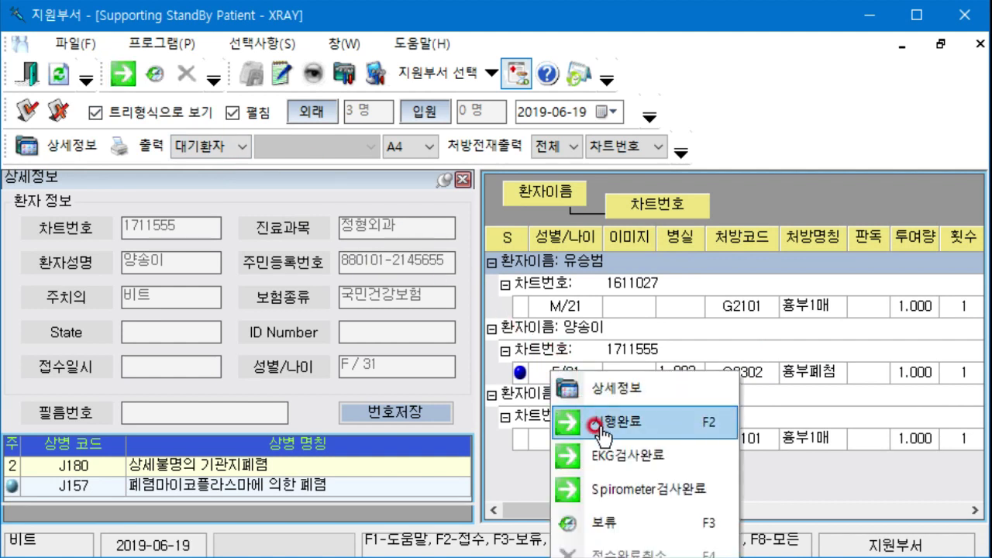
left_click(762, 431)
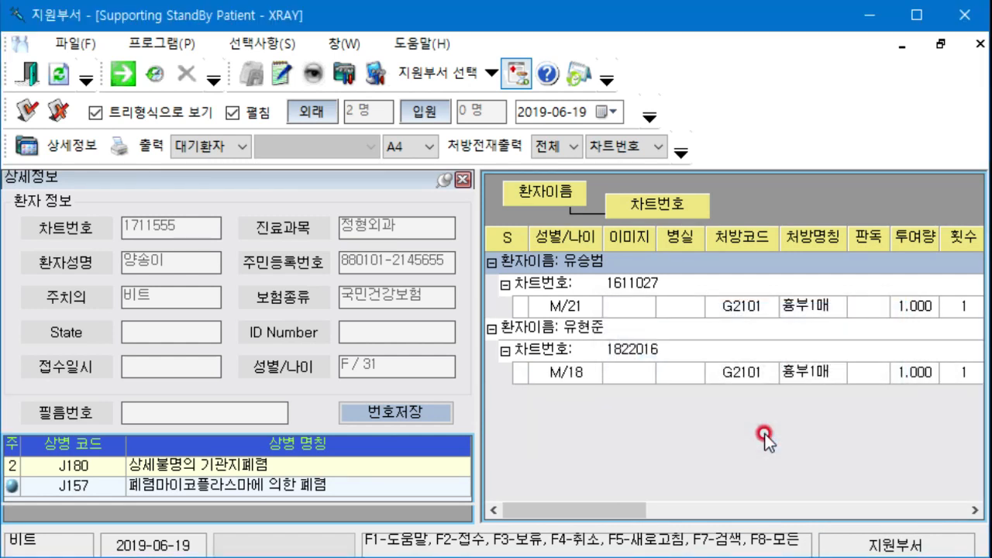
List the completed patients (완료환자) and select the F/31 inpatient's G2302 흉부폐첨 order.
left_click(210, 146)
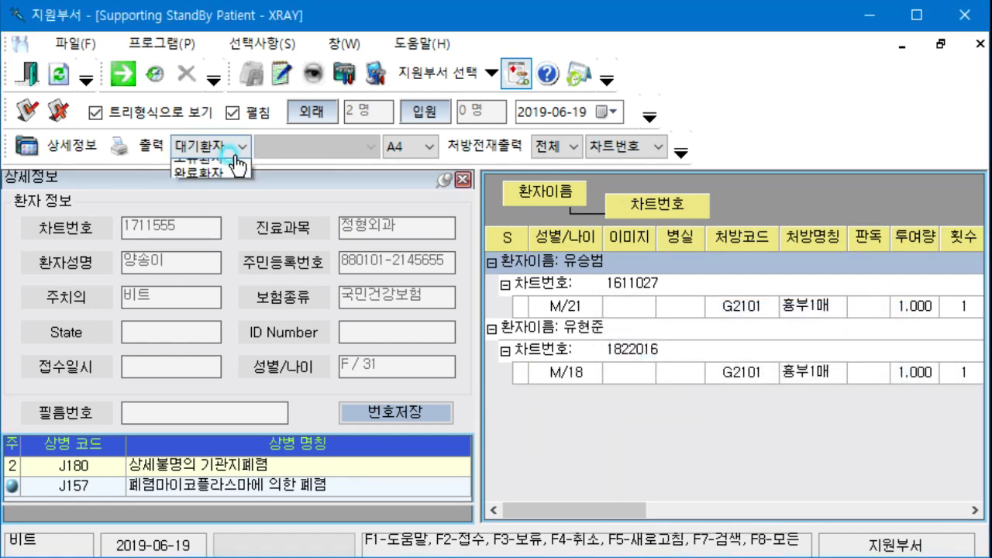
left_click(209, 181)
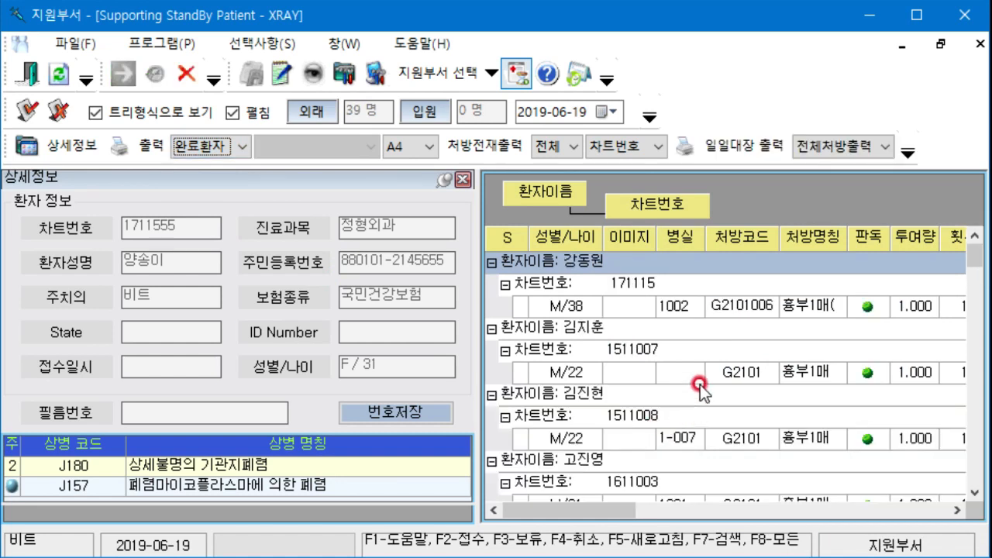
scroll(700, 385, "down", 10)
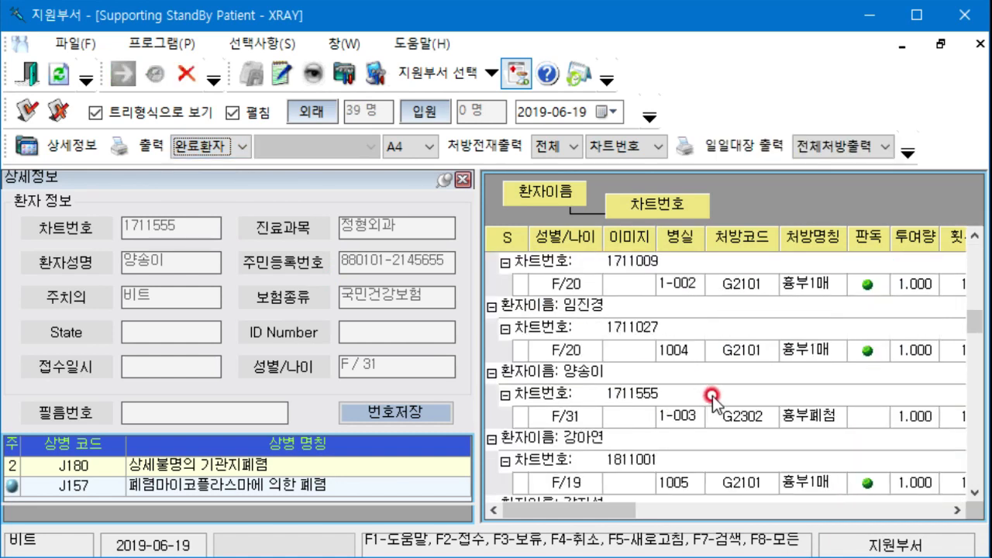
left_click(561, 394)
double_click(521, 416)
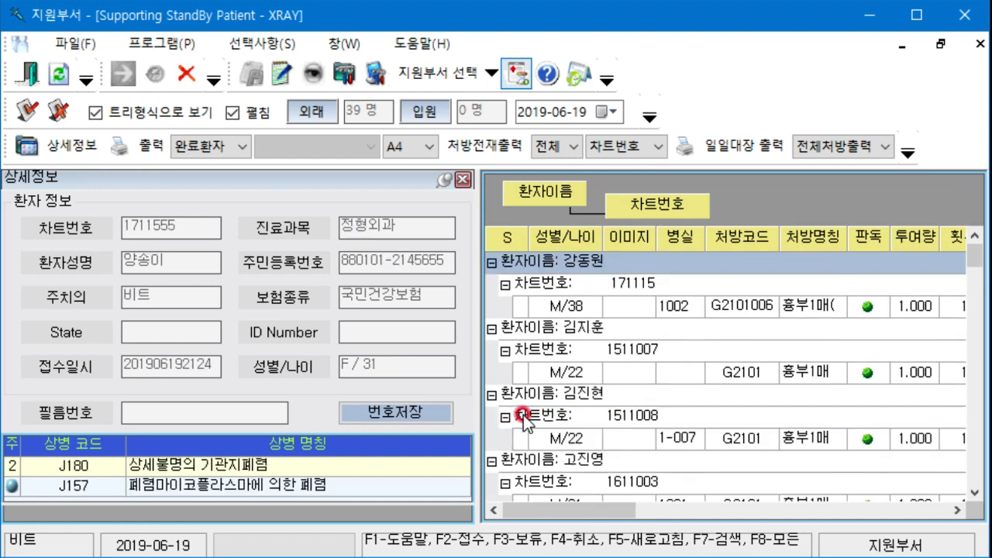
Try to open the 판독소견 window for the F/31 inpatient's G2302 order, and close the window.
scroll(616, 393, "down", 4)
scroll(617, 394, "up", 4)
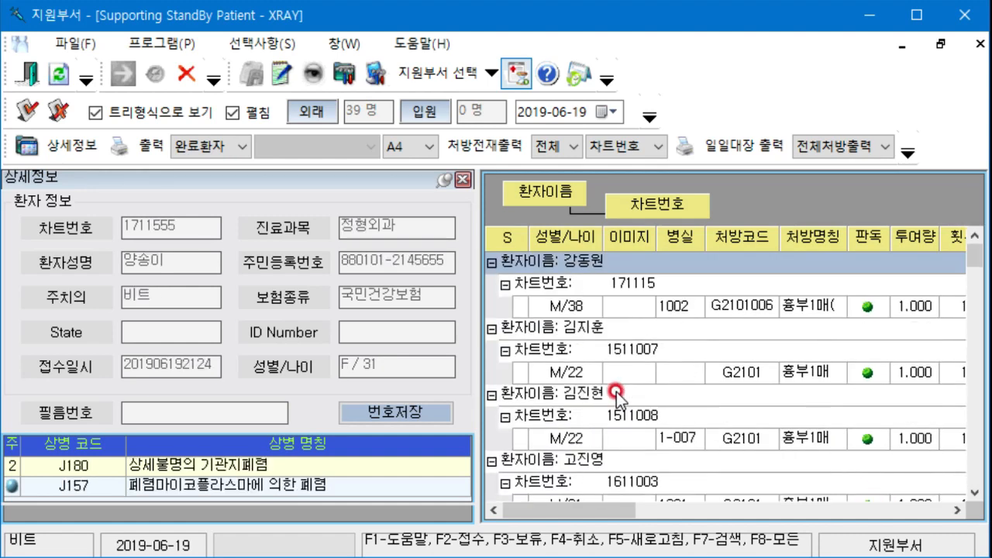
scroll(610, 378, "down", 8)
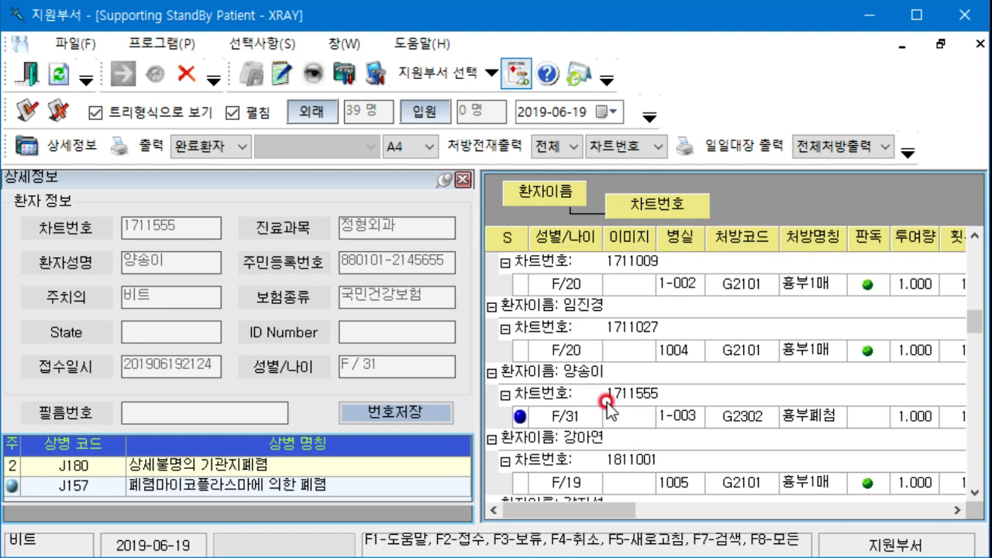
right_click(579, 418)
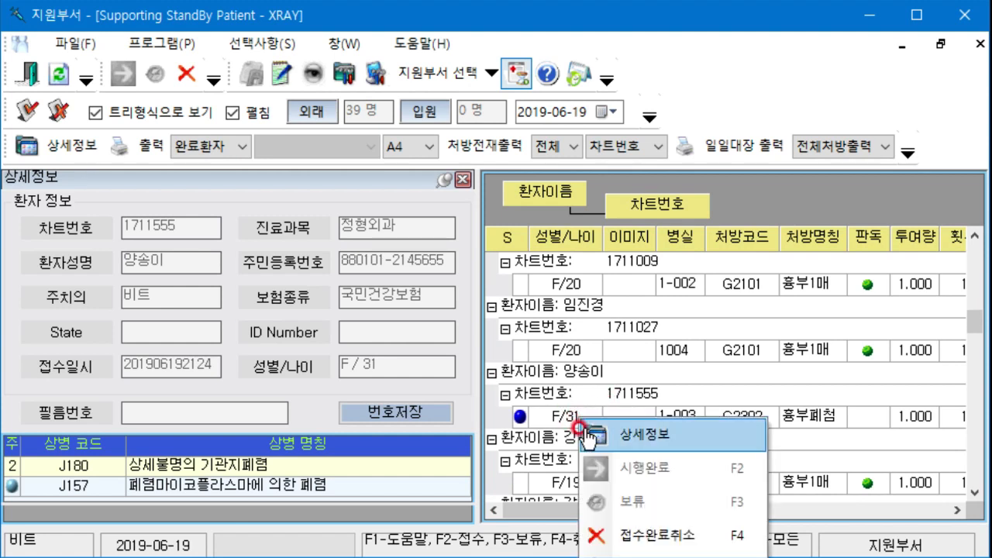
scroll(585, 391, "down", 2)
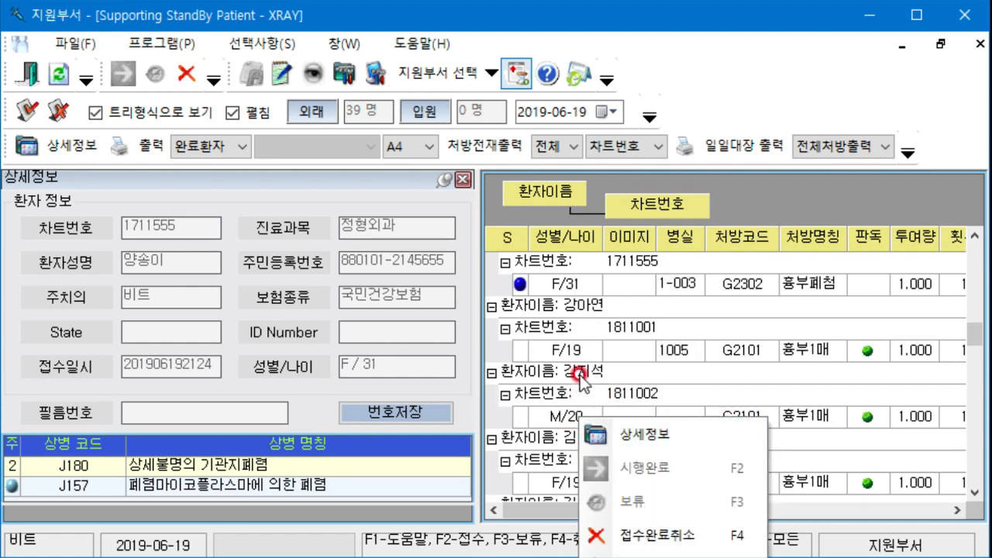
left_click(555, 288)
right_click(555, 289)
left_click(624, 511)
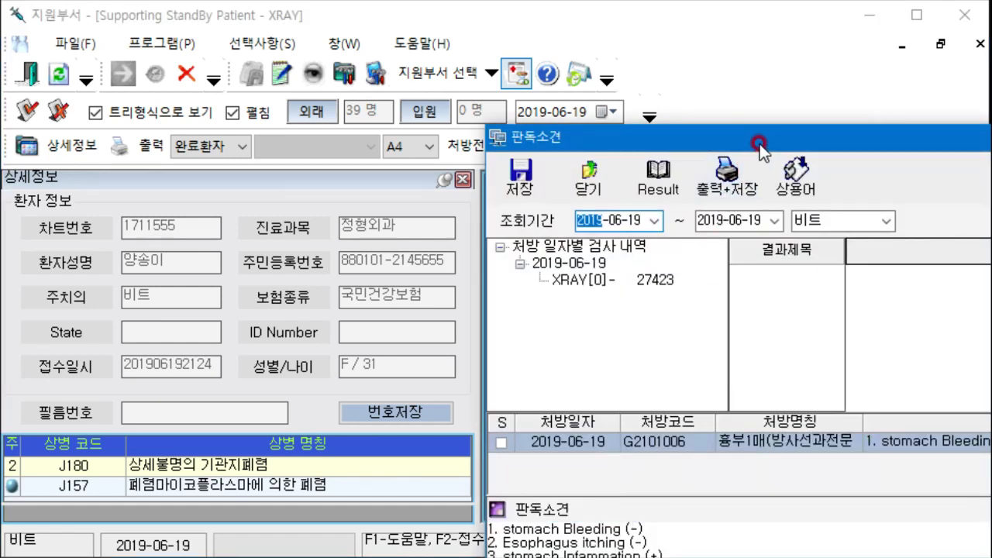
left_click_drag(759, 146, 324, 20)
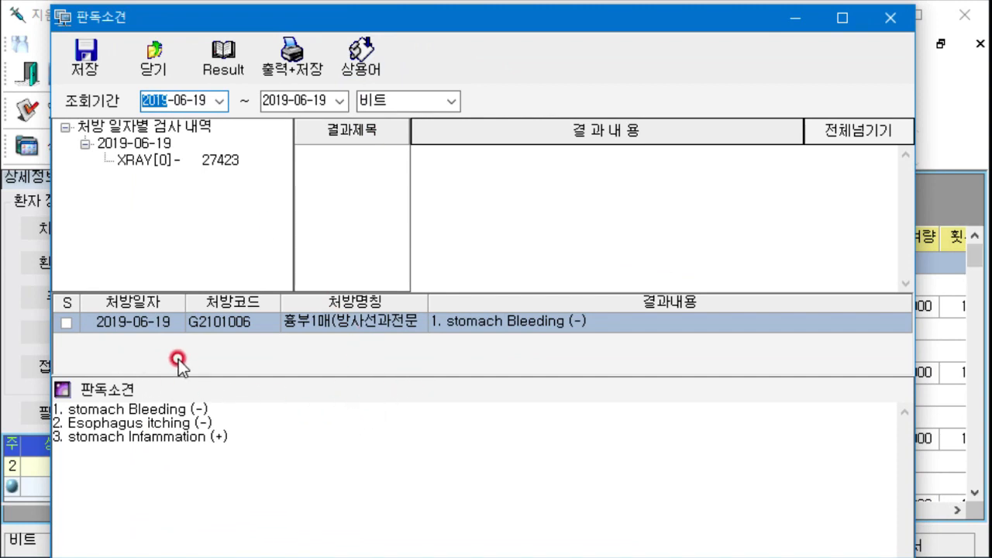
left_click_drag(751, 22, 722, 27)
left_click(860, 22)
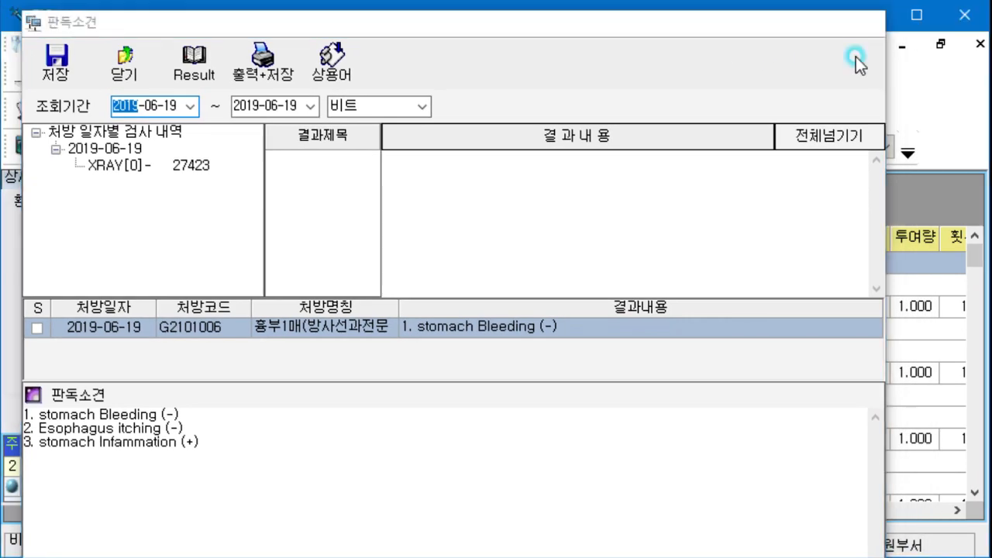
scroll(624, 342, "down", 2)
scroll(624, 345, "down", 7)
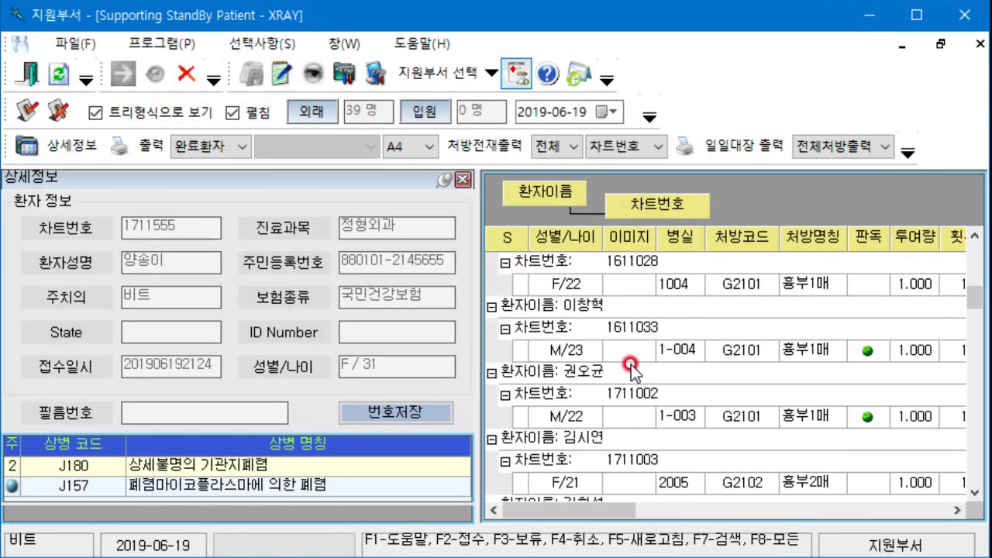
right_click(599, 353)
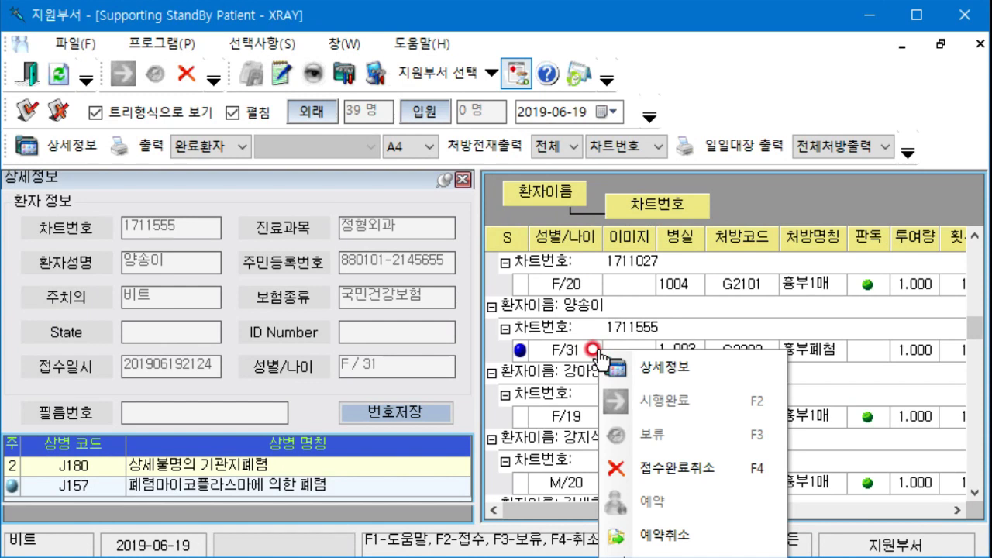
left_click(577, 353)
right_click(578, 353)
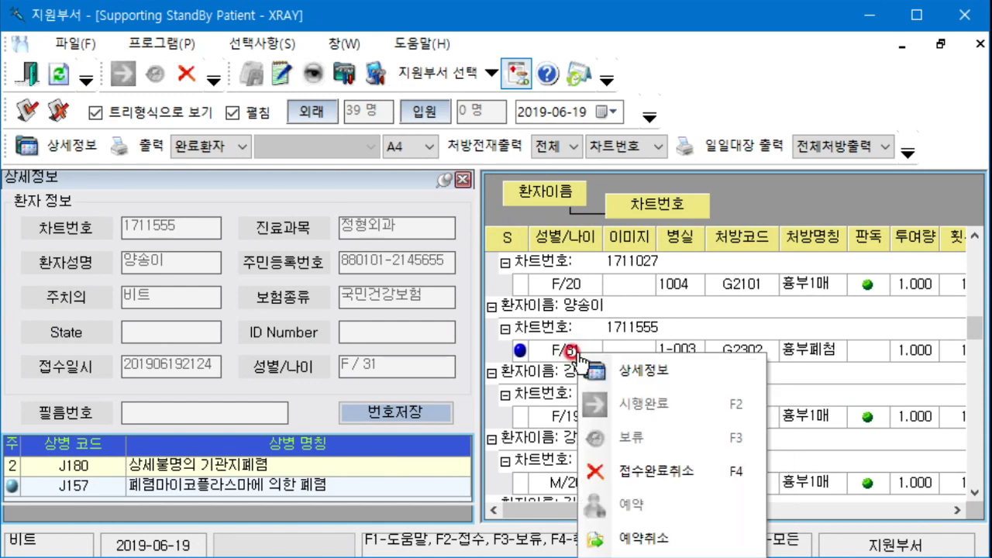
scroll(613, 311, "up", 5)
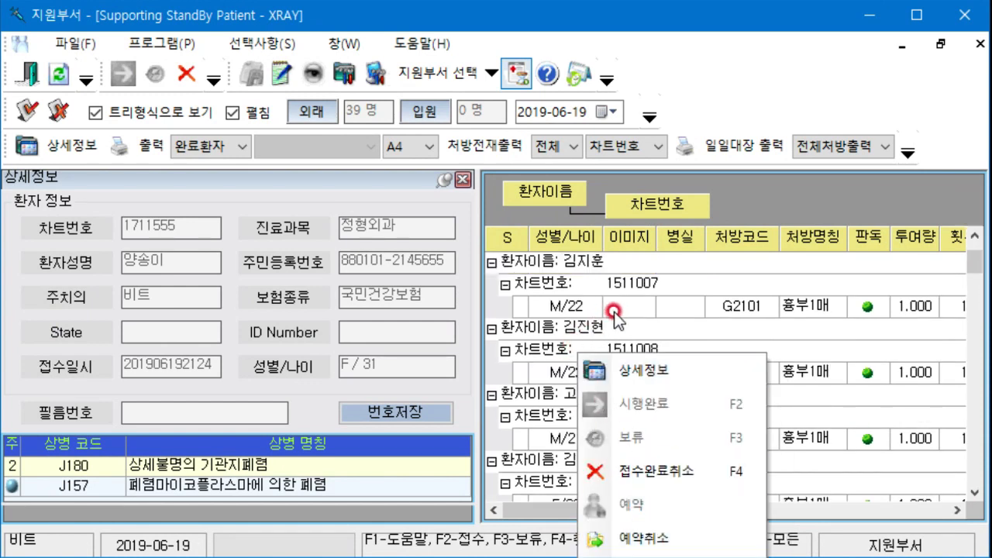
scroll(612, 312, "down", 1)
left_click(795, 202)
scroll(709, 218, "down", 1)
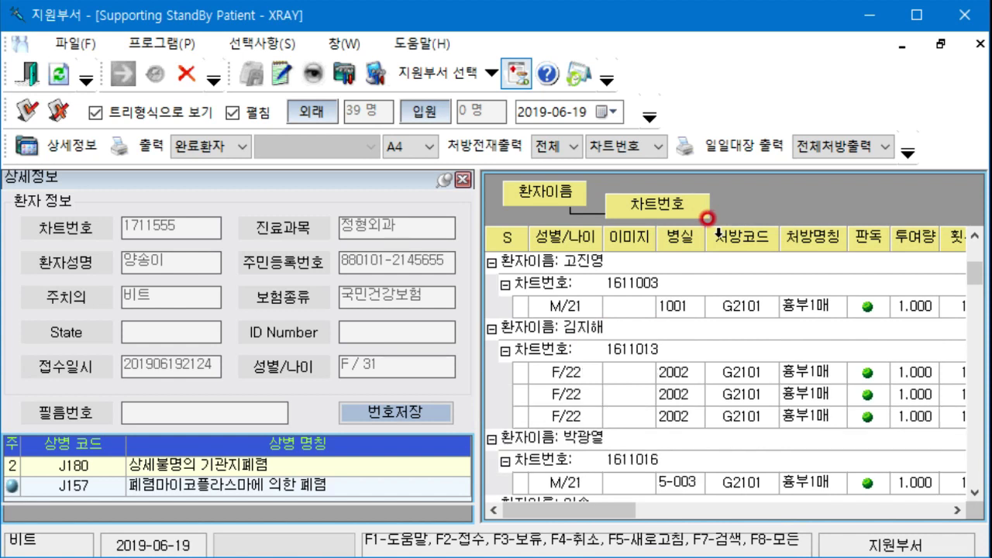
Open the 판독소견 window from the F/31 inpatient's G2302 order and select the XRAY entry under 2019-06-19.
scroll(631, 344, "down", 3)
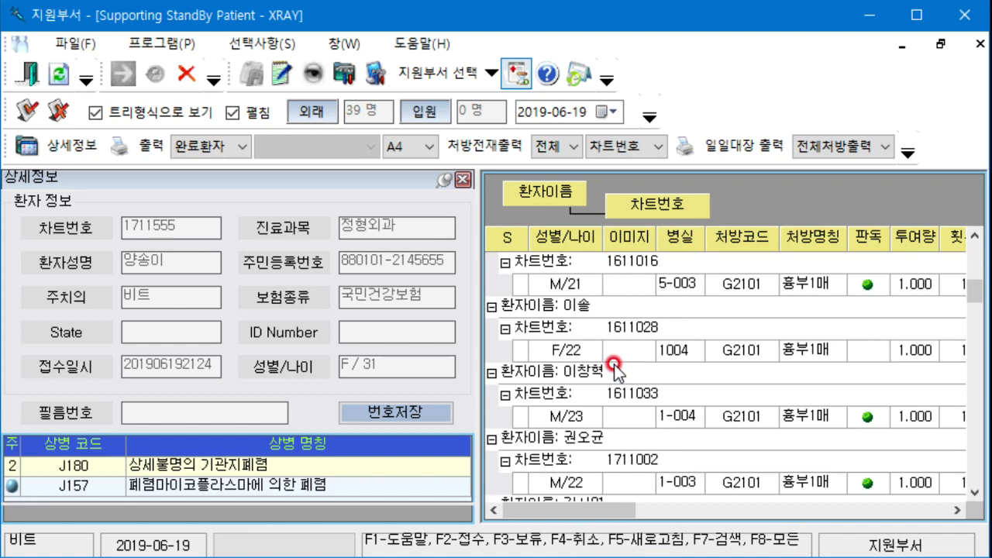
scroll(640, 370, "up", 2)
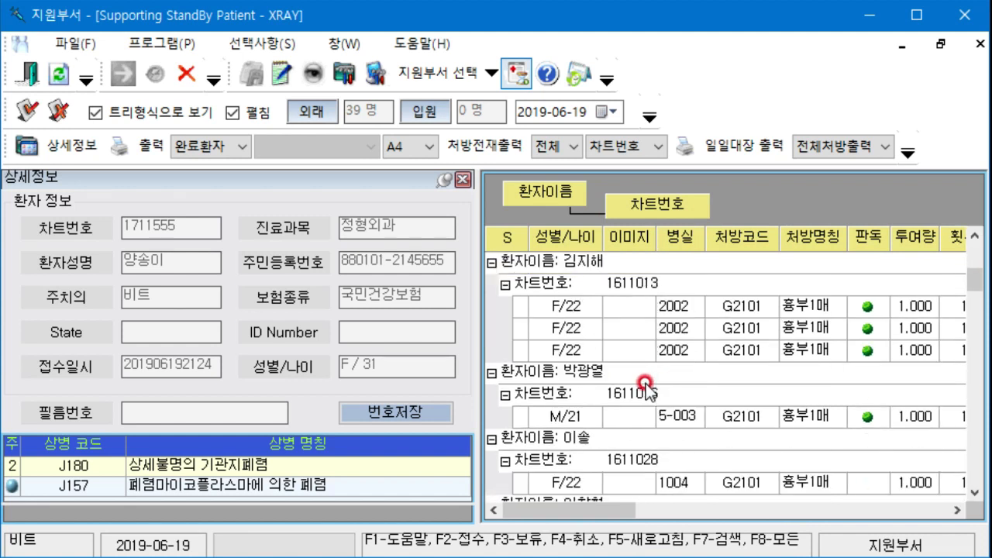
scroll(643, 380, "down", 3)
scroll(646, 388, "down", 6)
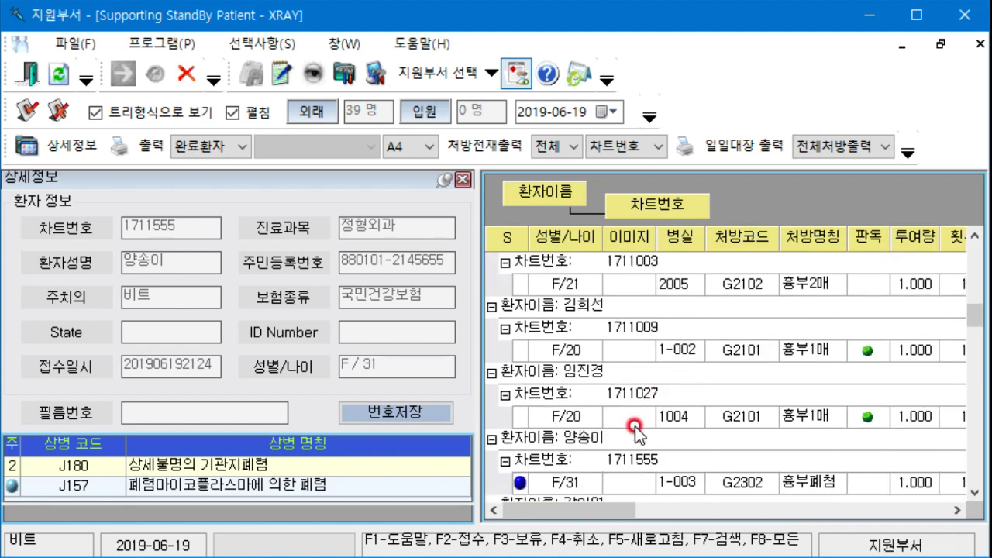
right_click(580, 284)
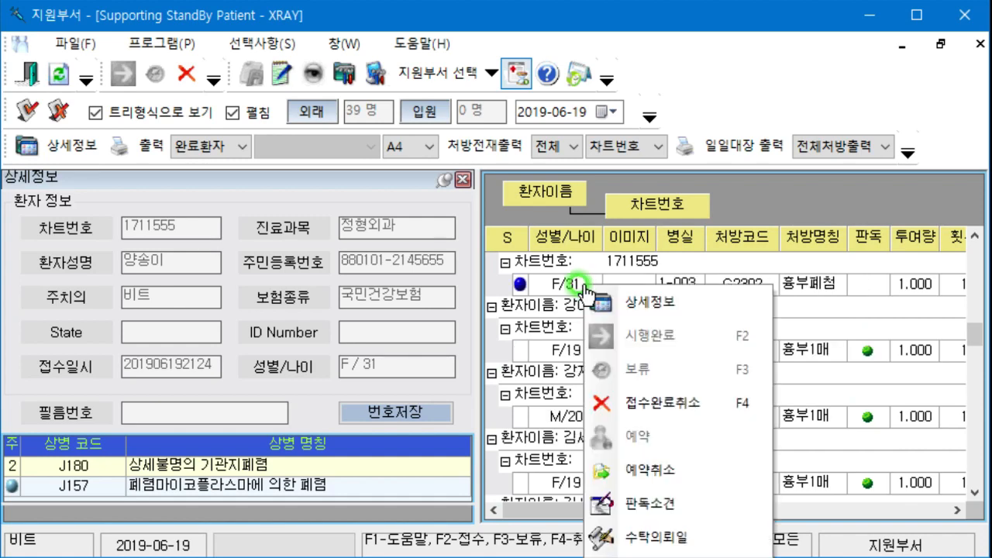
left_click(661, 502)
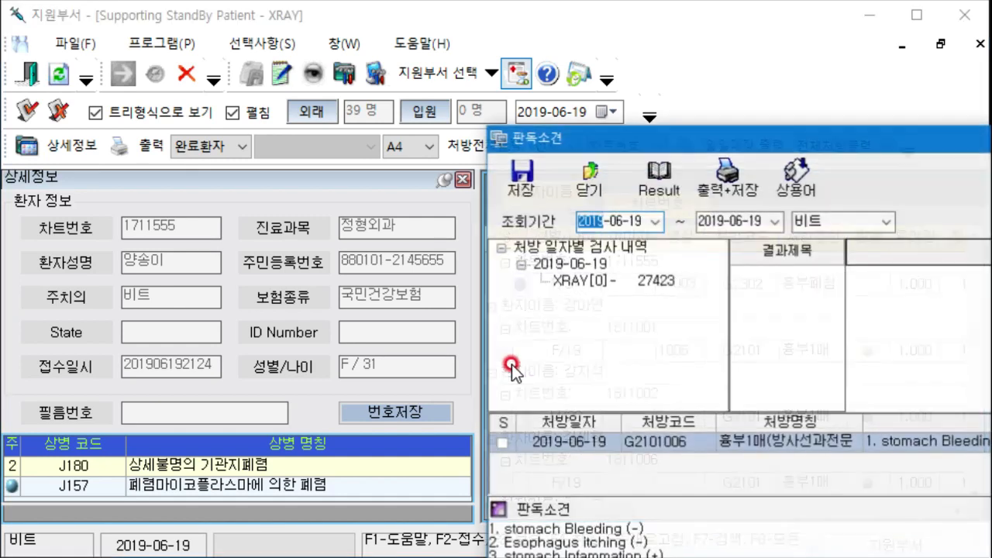
left_click_drag(700, 137, 307, 21)
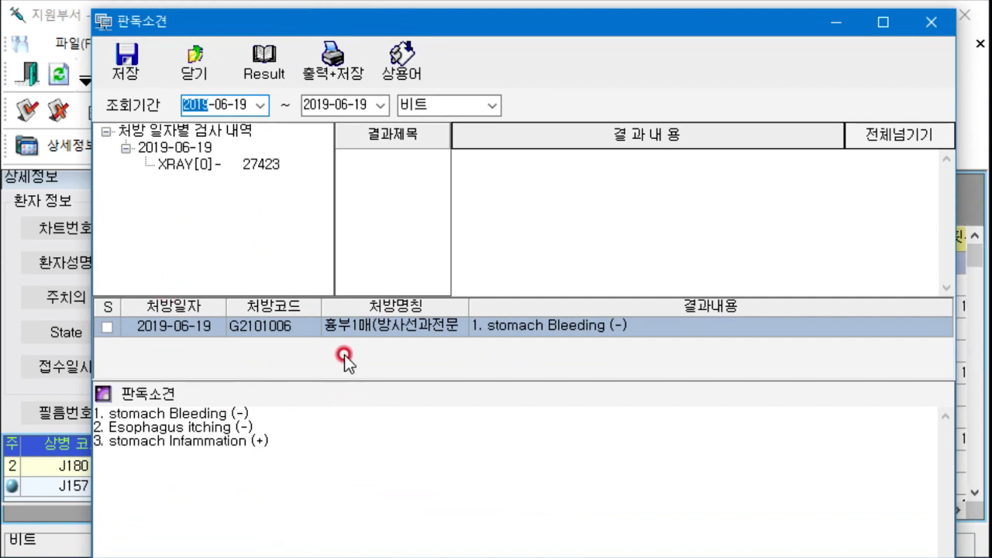
left_click(200, 164)
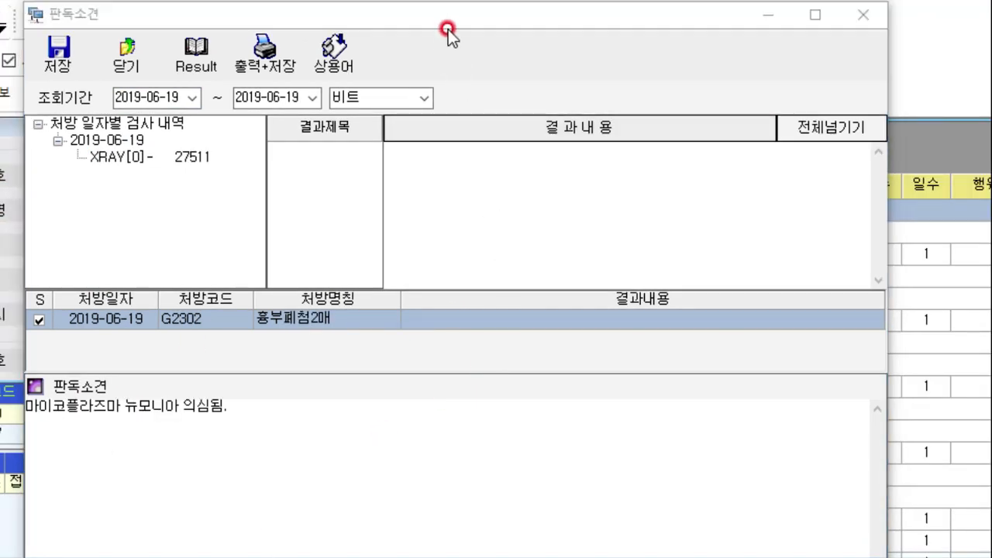
Save the finding "마이코플라즈마 뉴모니아 의심됨." for the checked G2302 흉부폐첨2매 order, and exit 지원부서.
left_click(449, 35)
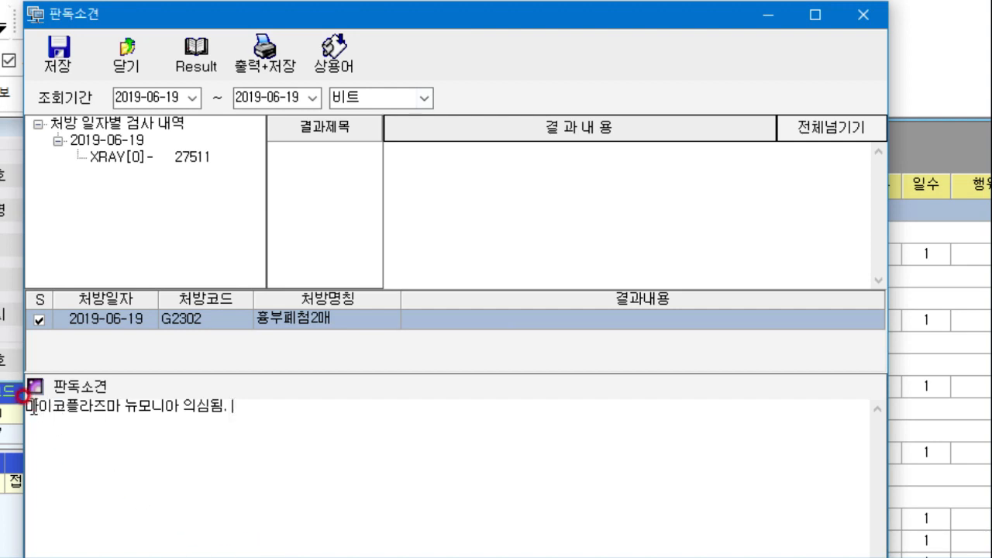
left_click(35, 319)
left_click(68, 61)
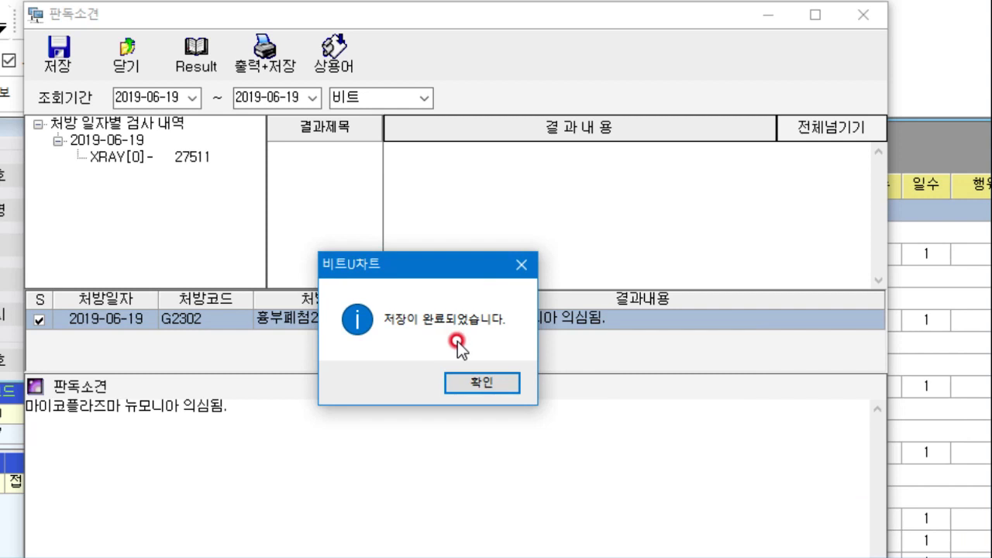
left_click(481, 383)
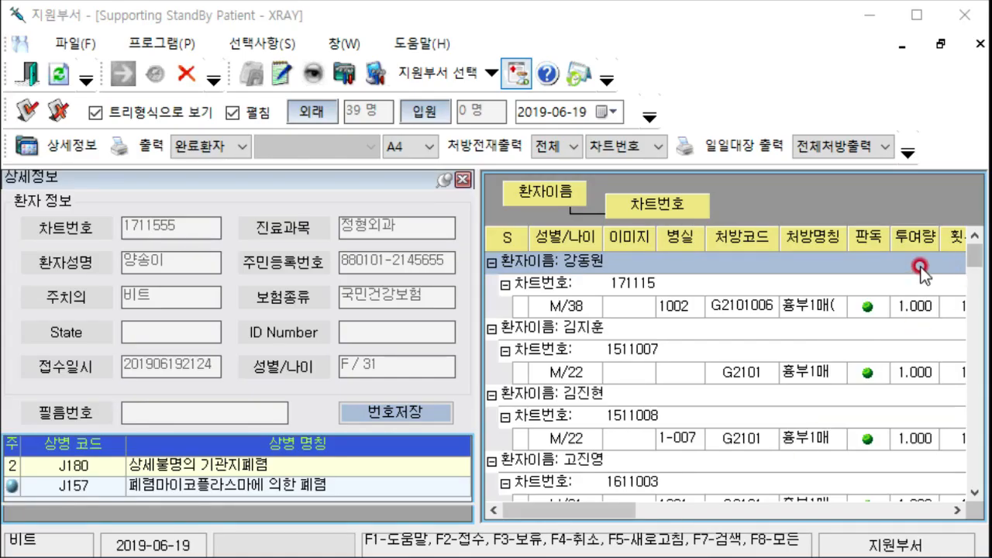
left_click(960, 28)
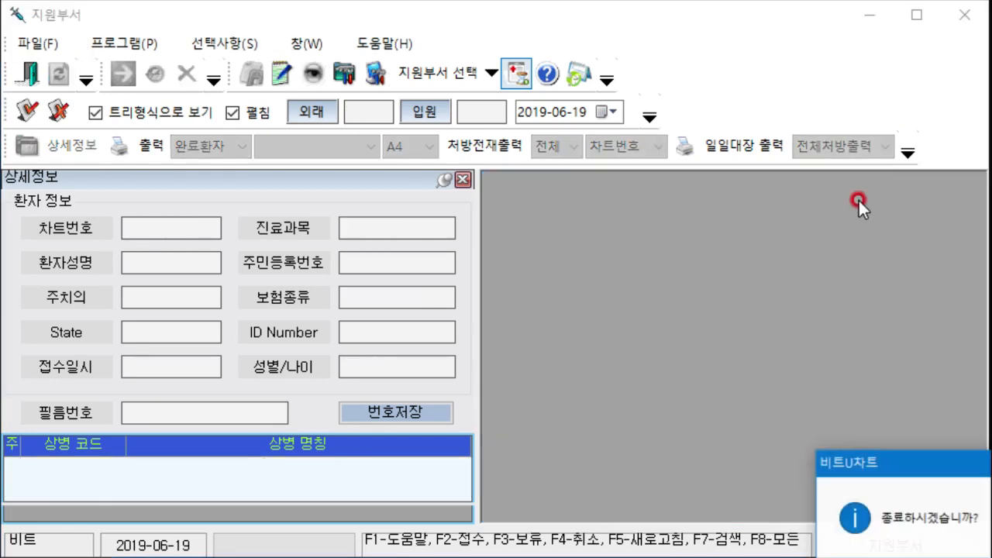
Switch to 입원진료실, open the inpatient's 결과별 이력관리 from 검사결과, sort the results by the 2019-06-19 column, and close the window.
left_click(595, 409)
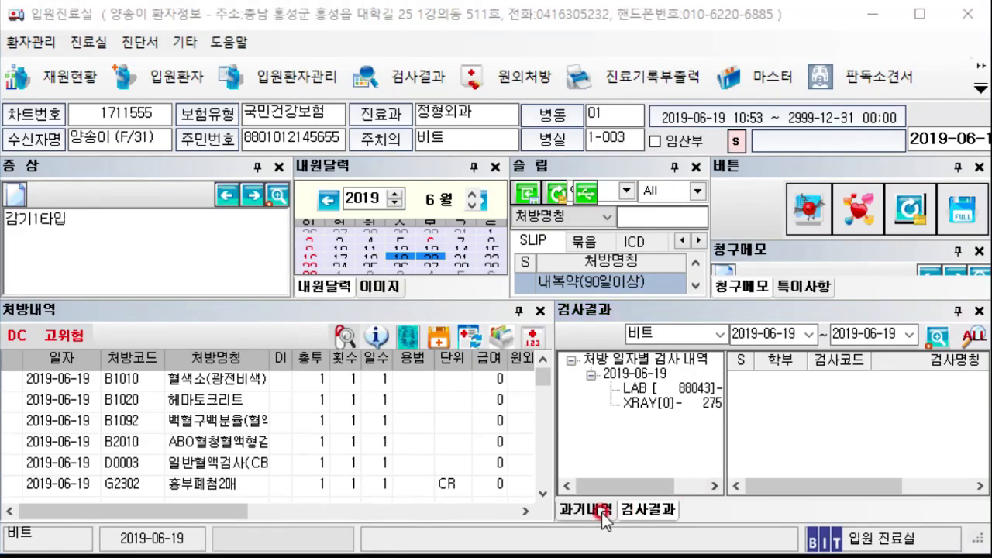
left_click(601, 512)
left_click(648, 510)
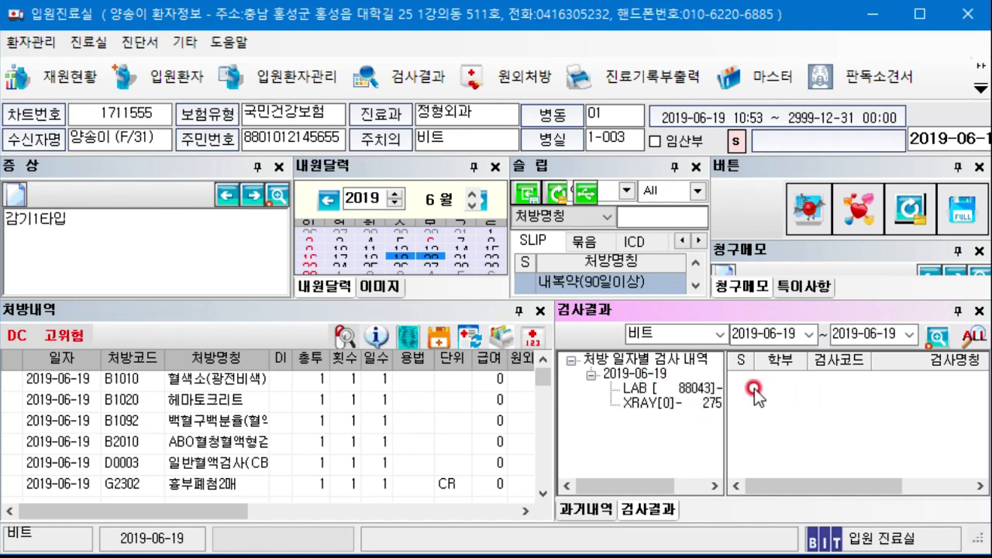
right_click(753, 390)
left_click(775, 402)
left_click_drag(802, 184, 454, 31)
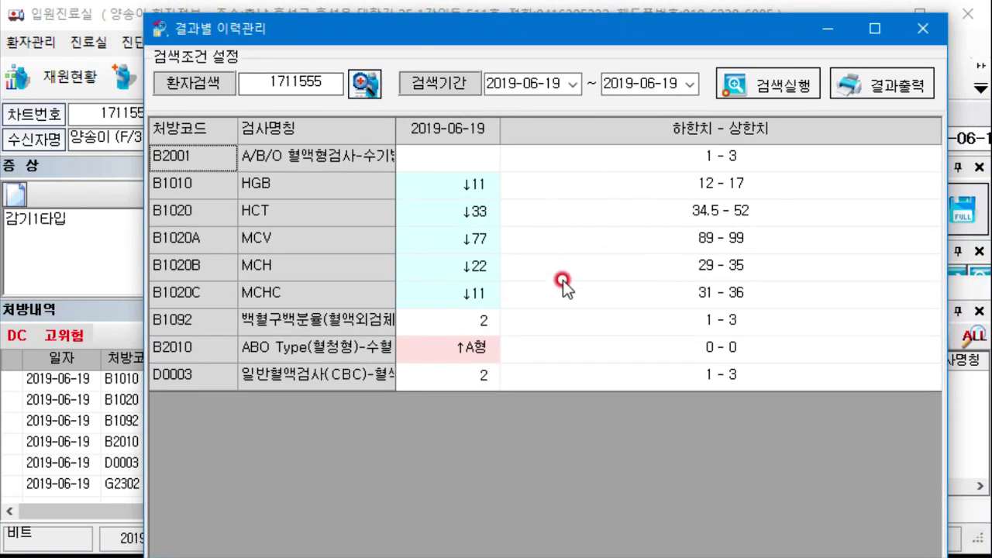
left_click(469, 130)
left_click(469, 130)
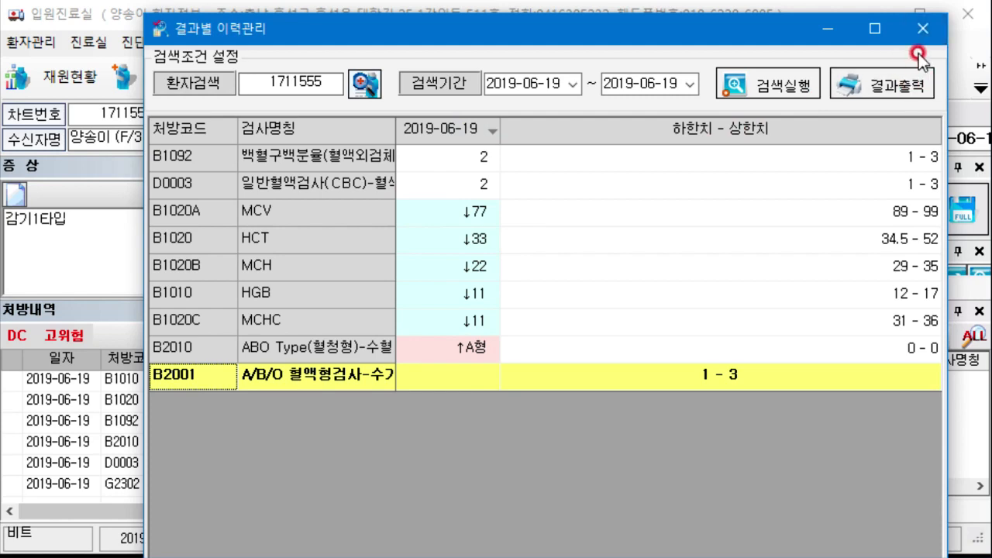
left_click(918, 33)
Select the XRAY entry under 2019-06-19 in 검사결과 and open the 판독소견 window for its G2302 result.
left_click(640, 408)
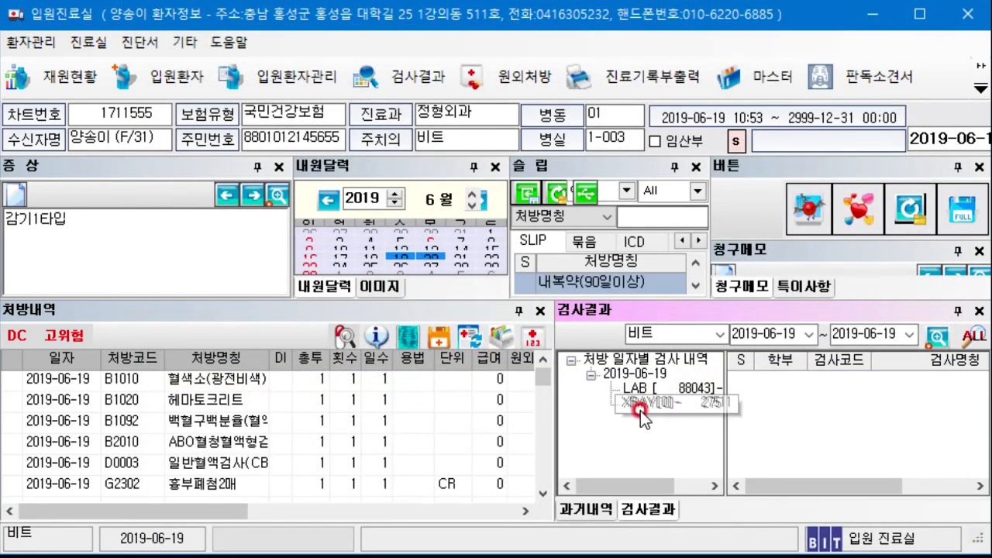
right_click(781, 409)
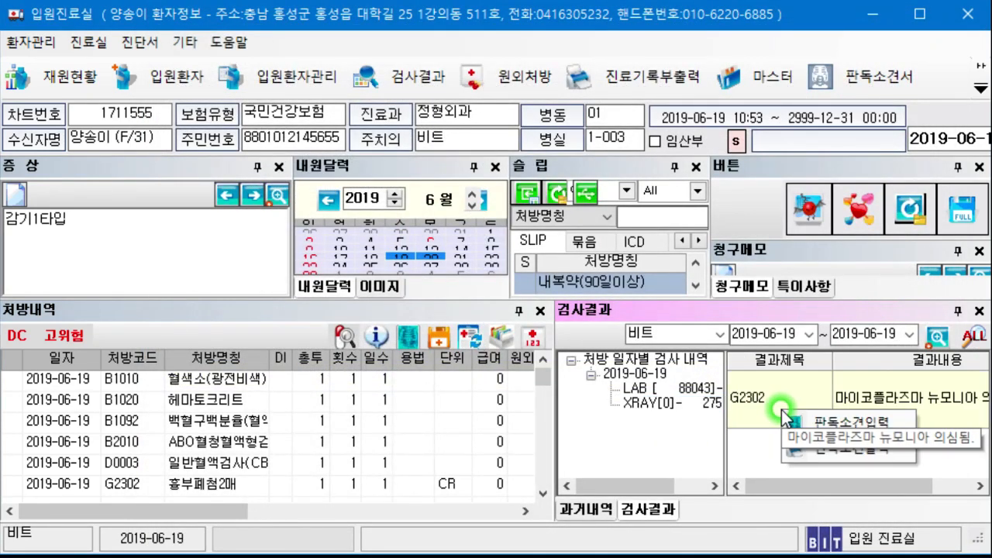
left_click(798, 438)
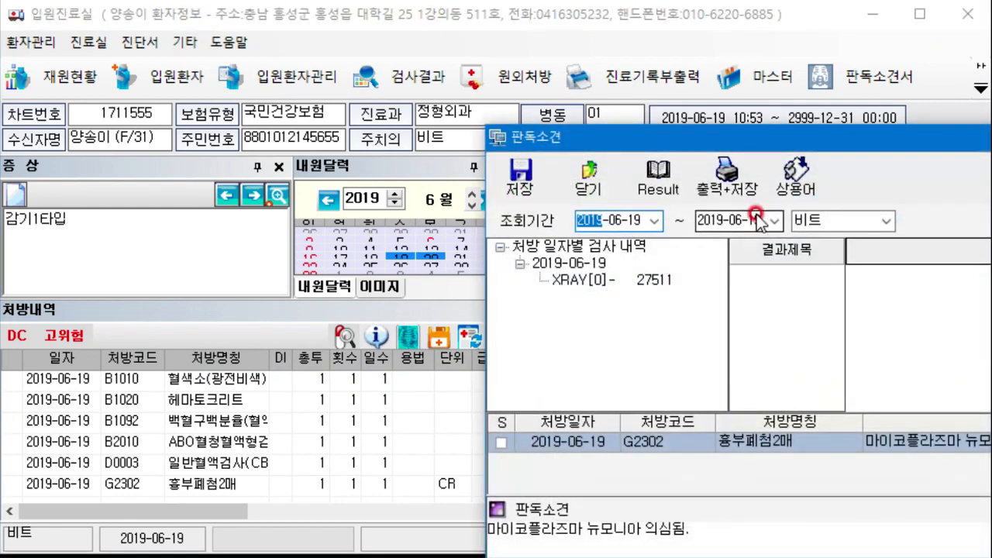
left_click_drag(782, 75, 367, 39)
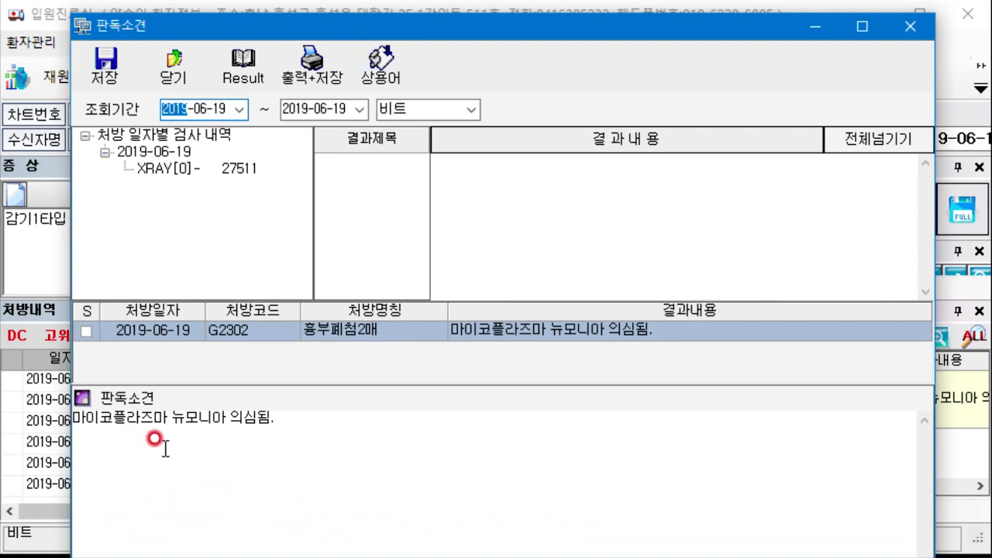
Add the line "asdlkflasdkf a;sfldk j" below the existing G2302 finding, save it, and close the 판독소견 window.
left_click(289, 428)
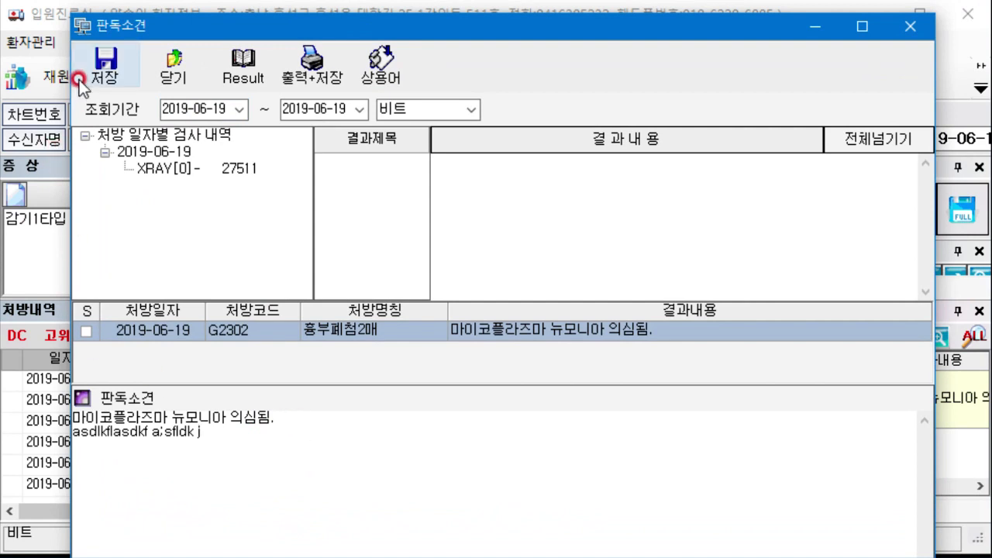
left_click(106, 66)
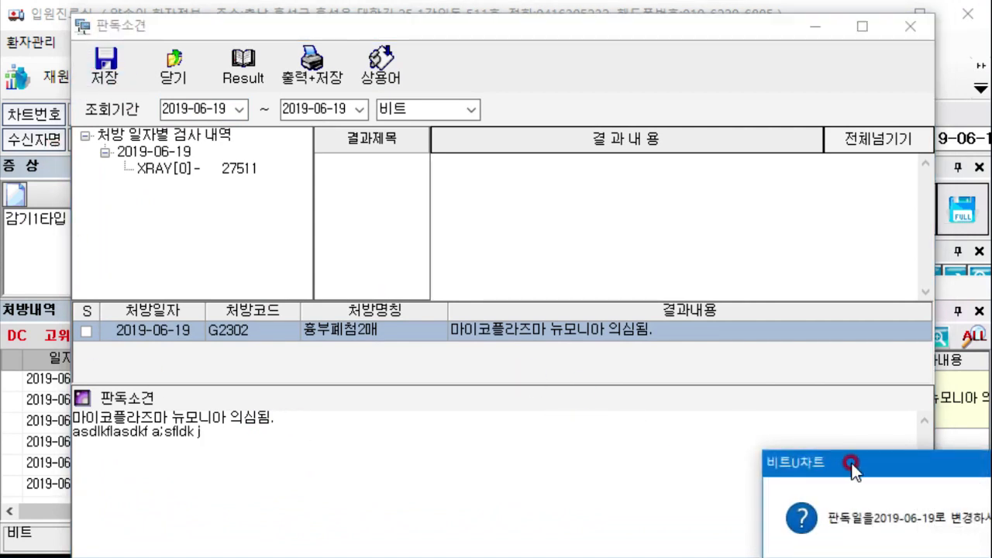
left_click(582, 506)
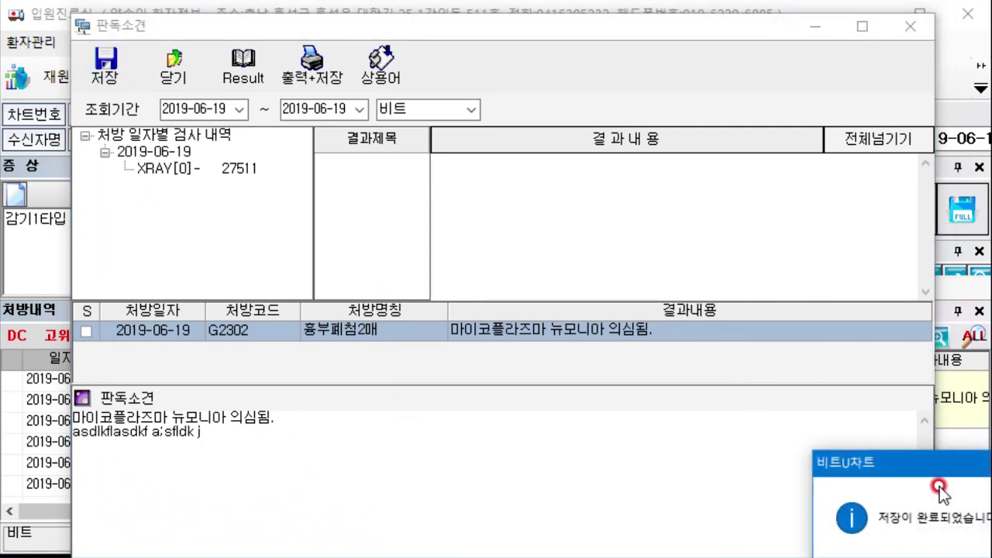
left_click_drag(938, 462, 626, 338)
left_click(686, 457)
left_click(910, 26)
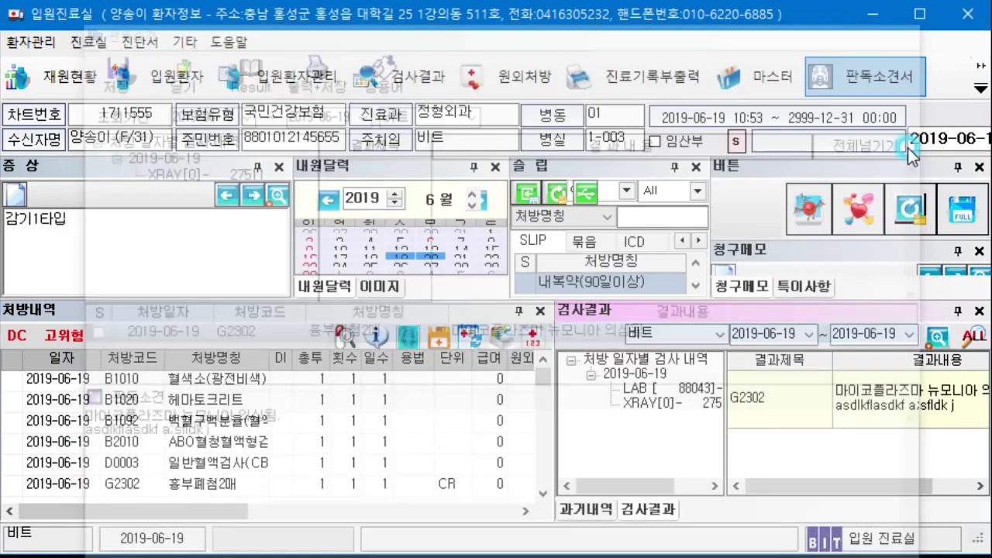
Reopen 판독소견 for the G2302 result, highlight the finding's second line, and close the window.
right_click(772, 441)
left_click(772, 448)
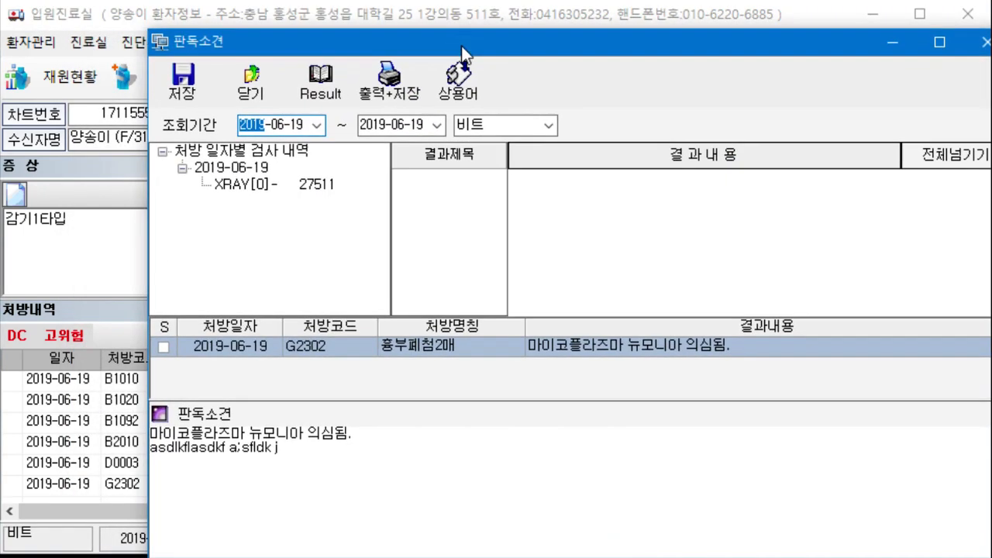
left_click_drag(278, 447, 95, 472)
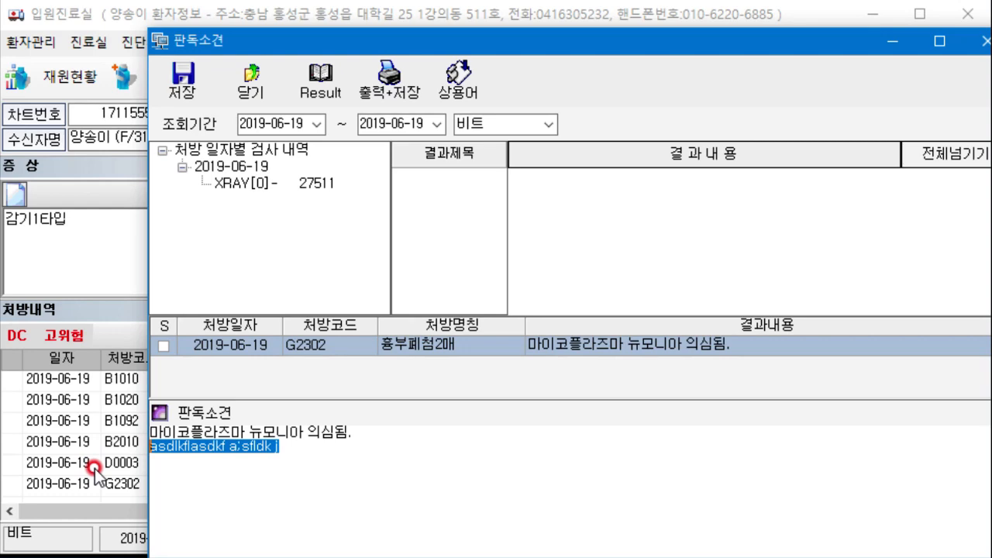
left_click_drag(657, 50, 569, 46)
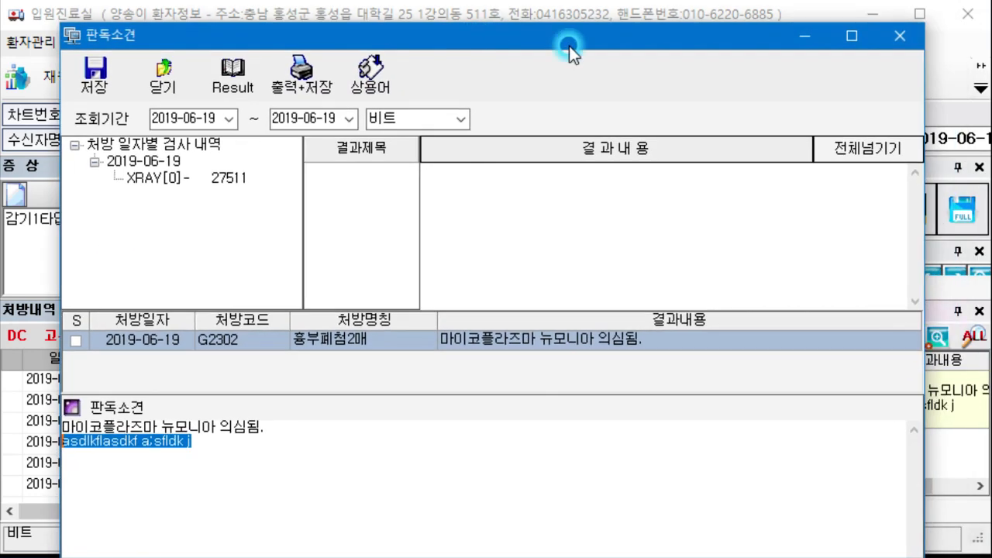
left_click(900, 37)
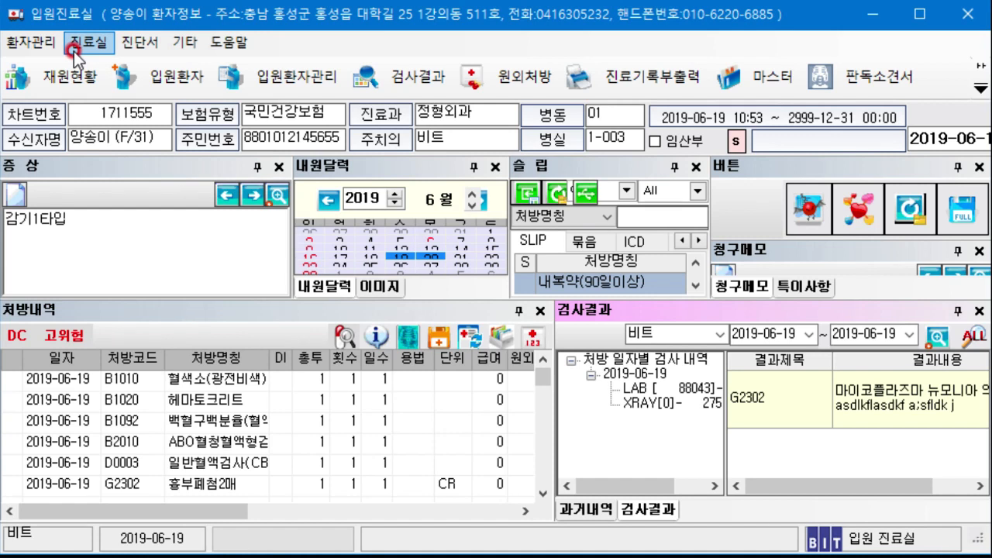
Open 간호 Acting for the inpatient and examine the Medicine/Injection Record and Treatment Record pages.
left_click(31, 43)
left_click(70, 49)
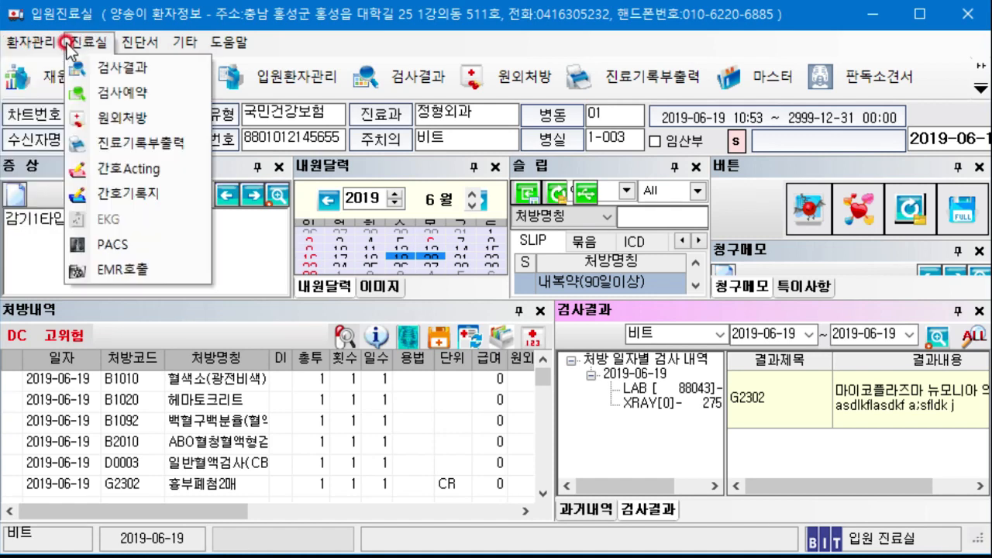
left_click(137, 42)
left_click(93, 43)
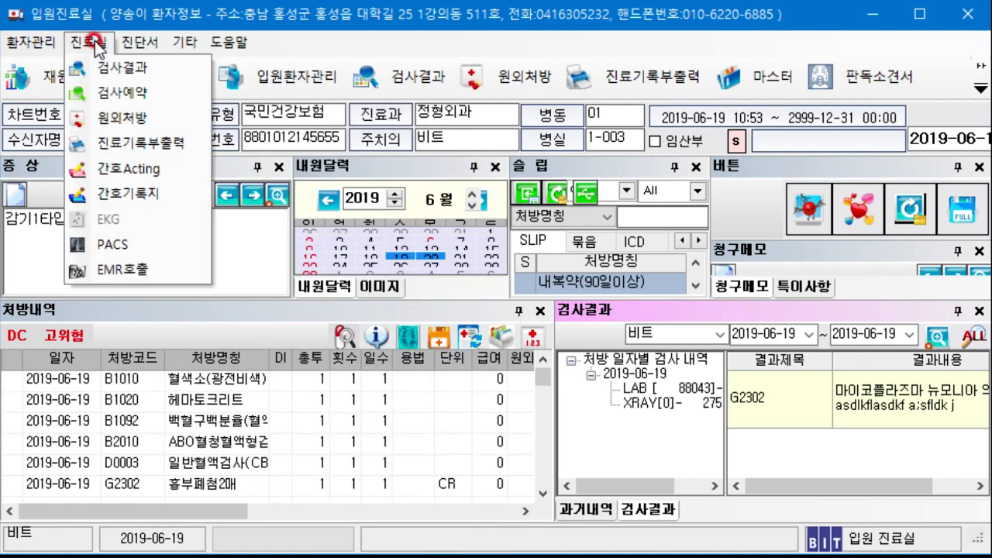
left_click(133, 168)
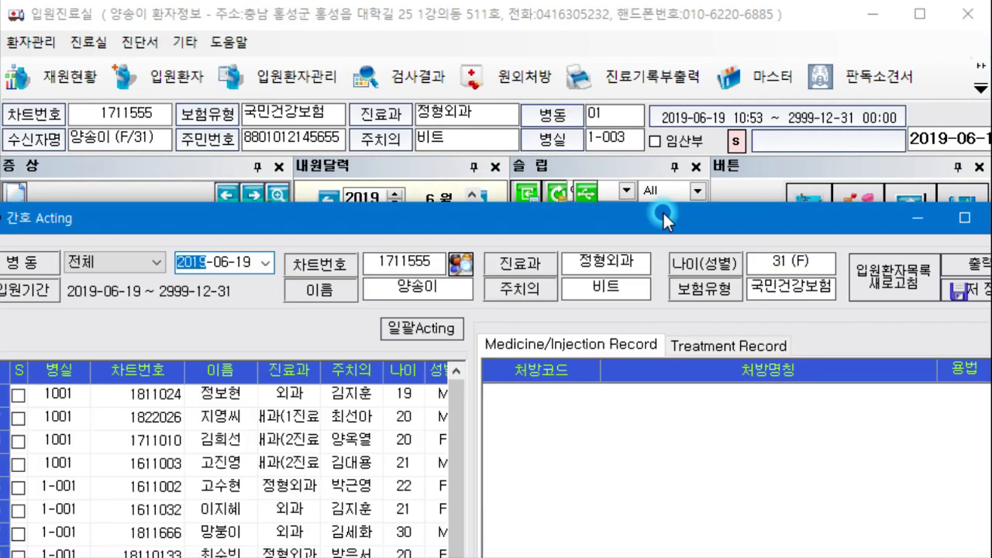
left_click_drag(662, 211, 662, 32)
left_click(758, 157)
left_click(689, 158)
left_click(723, 157)
left_click(664, 156)
left_click(719, 156)
left_click(653, 157)
left_click(754, 158)
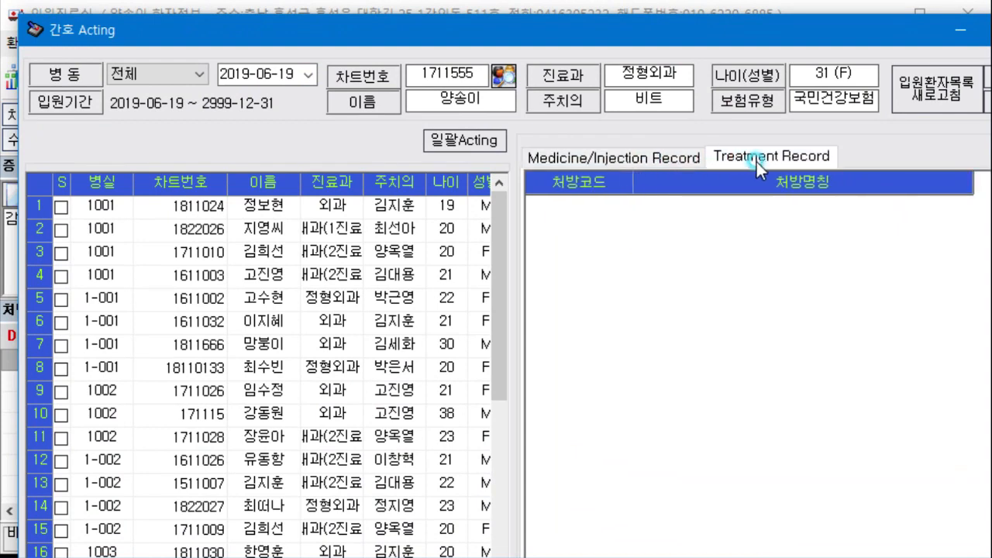
Fit the 간호 Acting window on screen, select the inpatient in row 8, browse the list, and close the window.
left_click_drag(708, 34, 695, 28)
left_click_drag(991, 264, 974, 265)
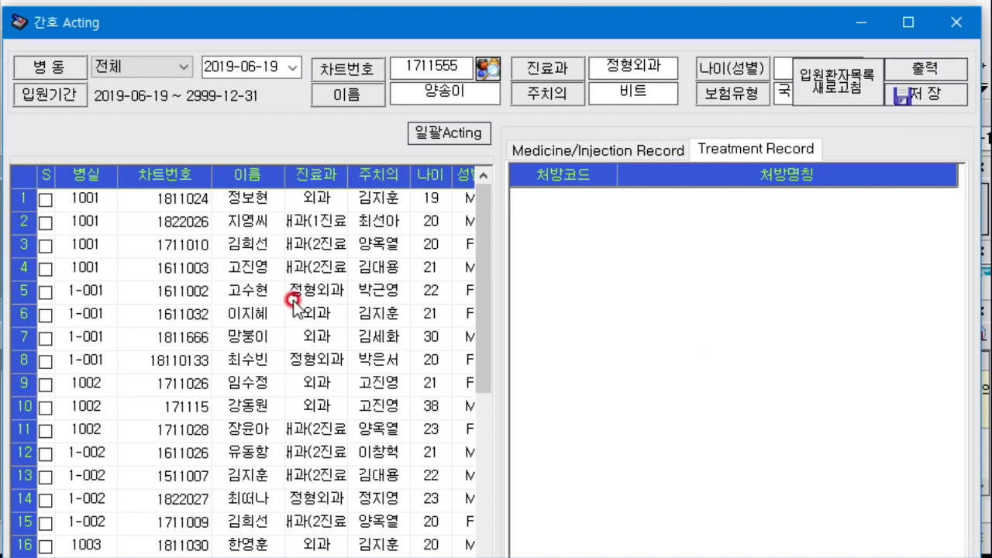
left_click(315, 366)
scroll(314, 372, "down", 8)
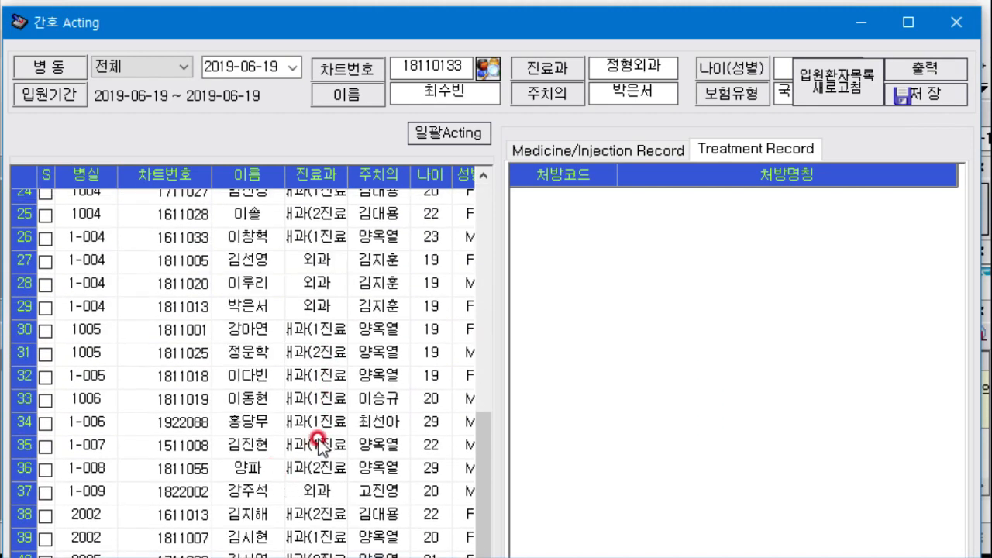
left_click(957, 22)
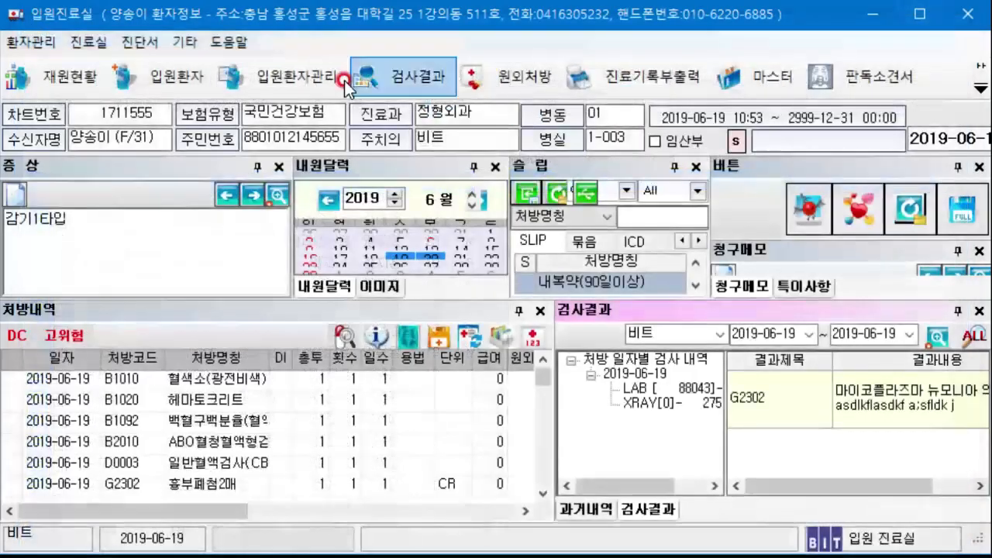
Open 간호기록지 for the room 1-003 inpatient and record 21:29 BP 12/80, PULSE 45, TEMP 36; 22:30 K320; 23:40 TEMP 37.
left_click(87, 41)
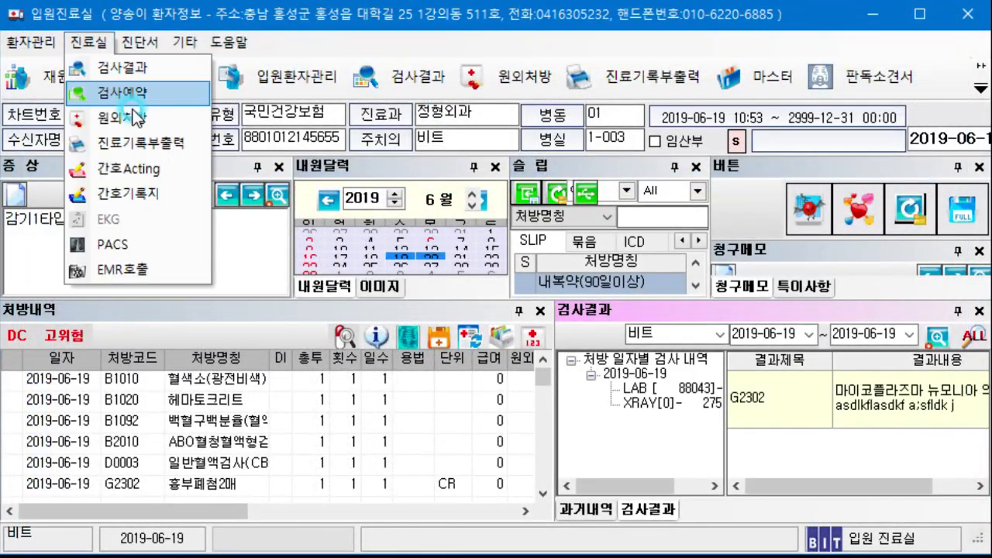
left_click(494, 154)
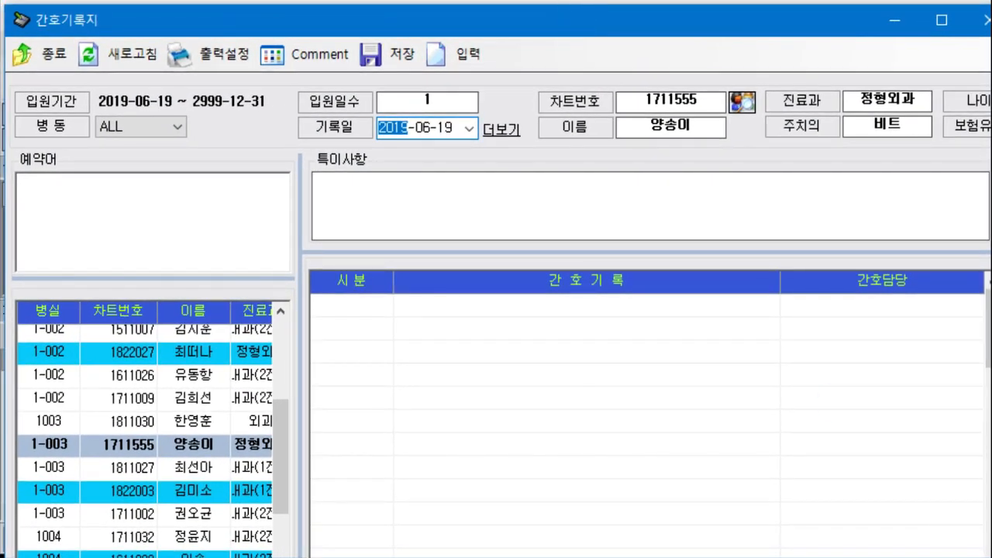
mouse_move(991, 557)
left_mouse_down()
mouse_move(980, 557)
mouse_move(969, 527)
mouse_move(984, 542)
mouse_move(978, 555)
left_mouse_up()
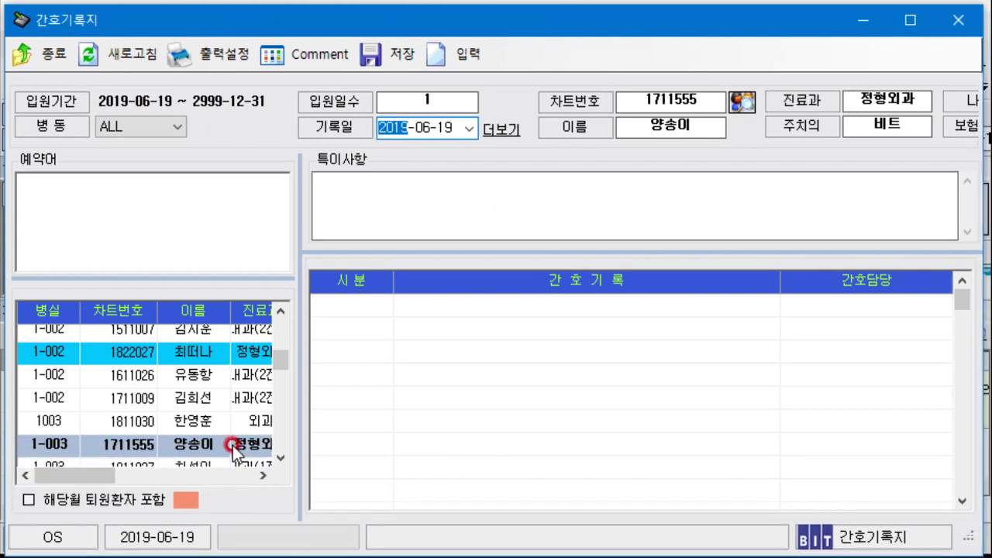
left_click(190, 448)
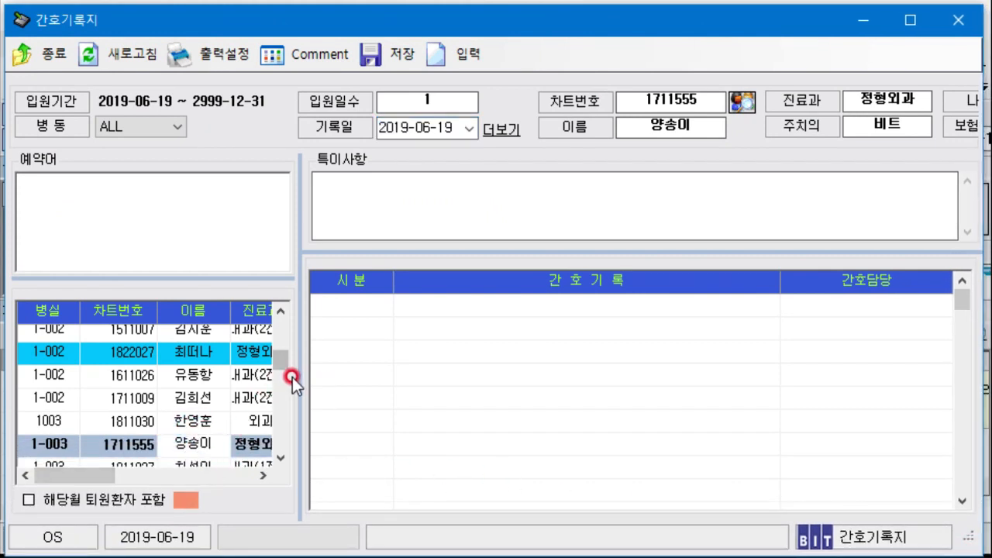
left_click(369, 332)
left_click(349, 305)
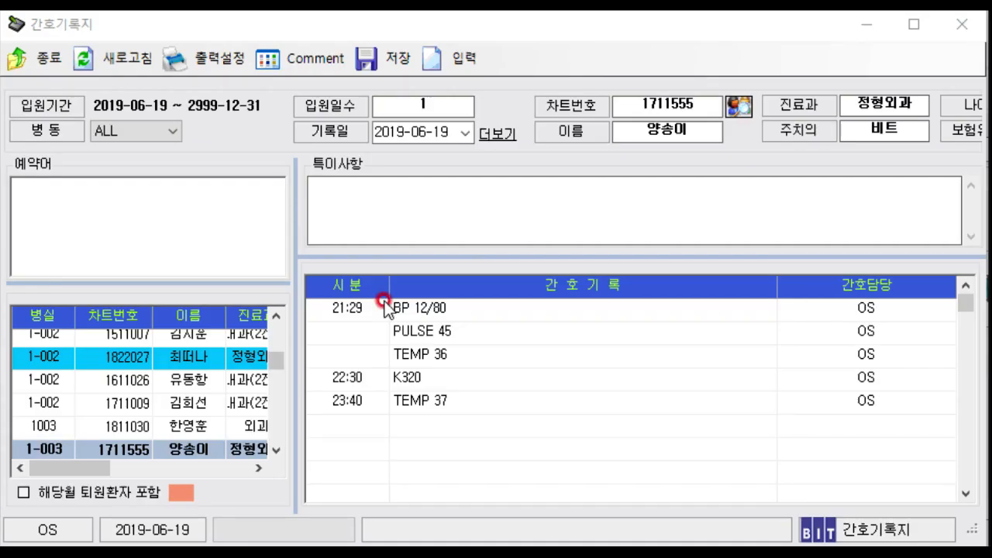
Correct the blood pressure in the 21:29 nursing record to BP 120/80.
left_click(508, 41)
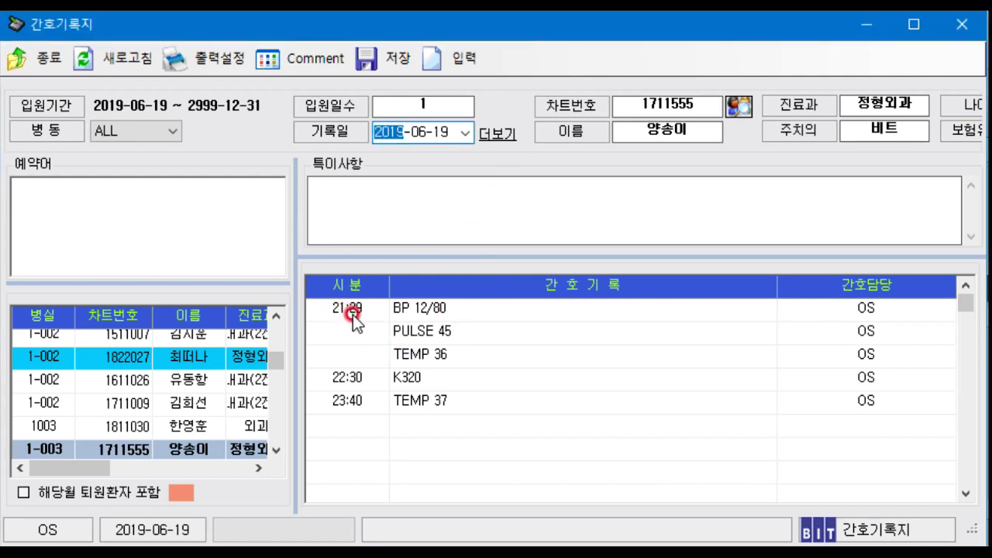
left_click(426, 314)
left_click(426, 310)
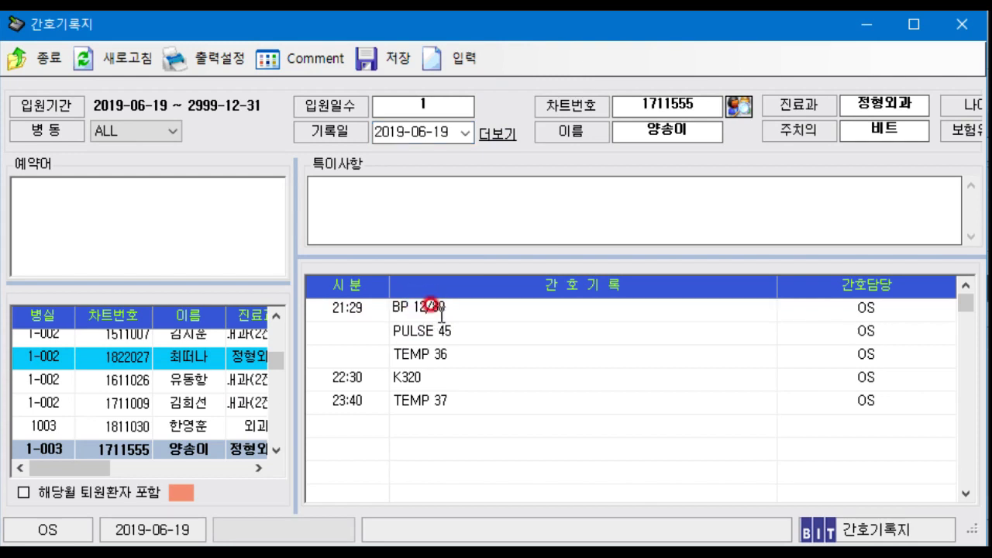
type("0")
left_click(470, 332)
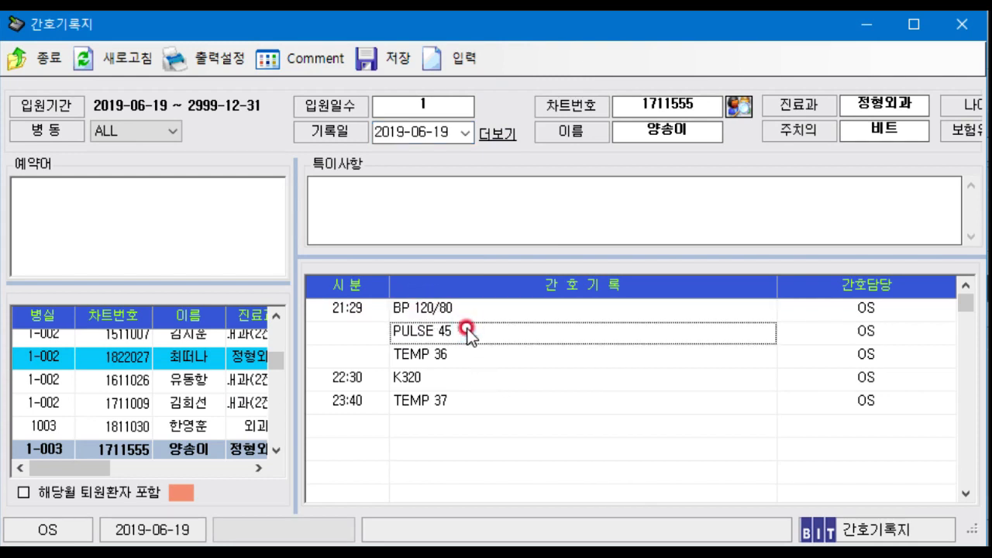
left_click(480, 358)
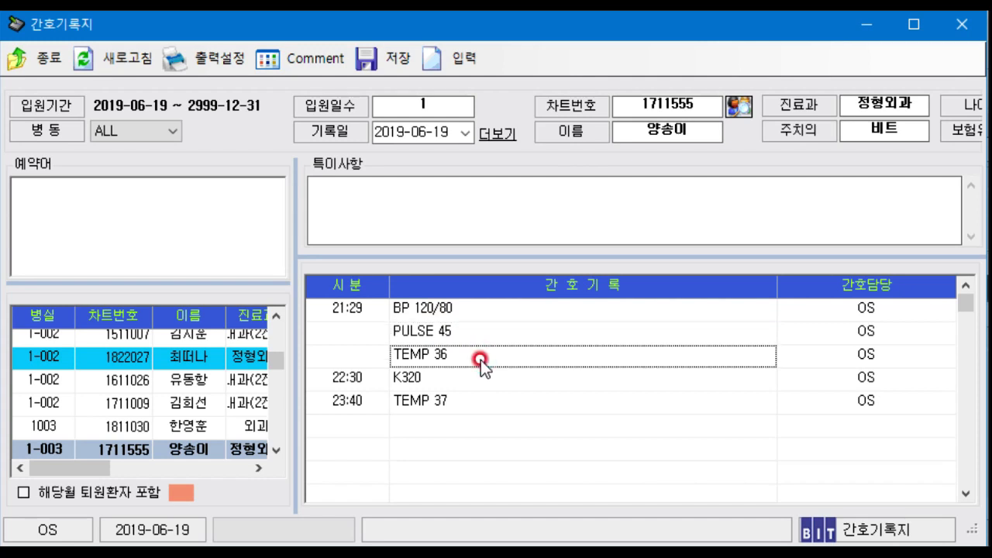
left_click(415, 379)
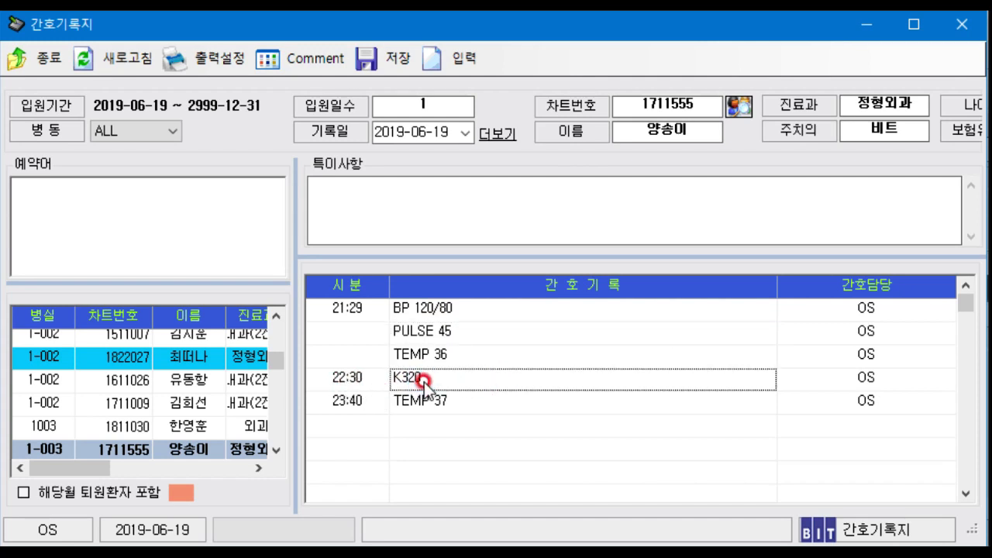
Add a nursing record at 23:50 with K210 below the TEMP 37 entry, save the records, and close 간호기록지.
left_click(365, 409)
left_click(427, 409)
left_click(358, 424)
left_click(353, 422)
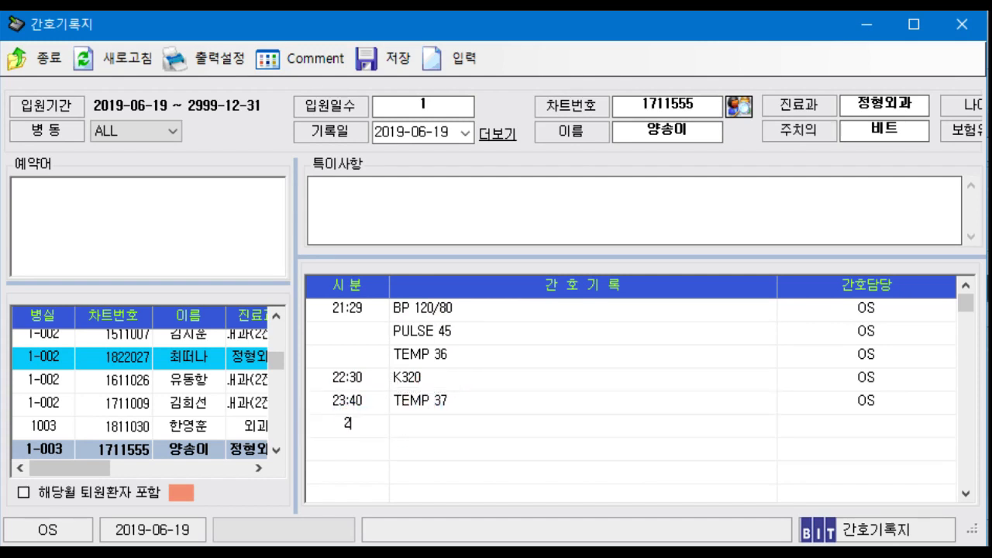
key("Return")
left_click(416, 426)
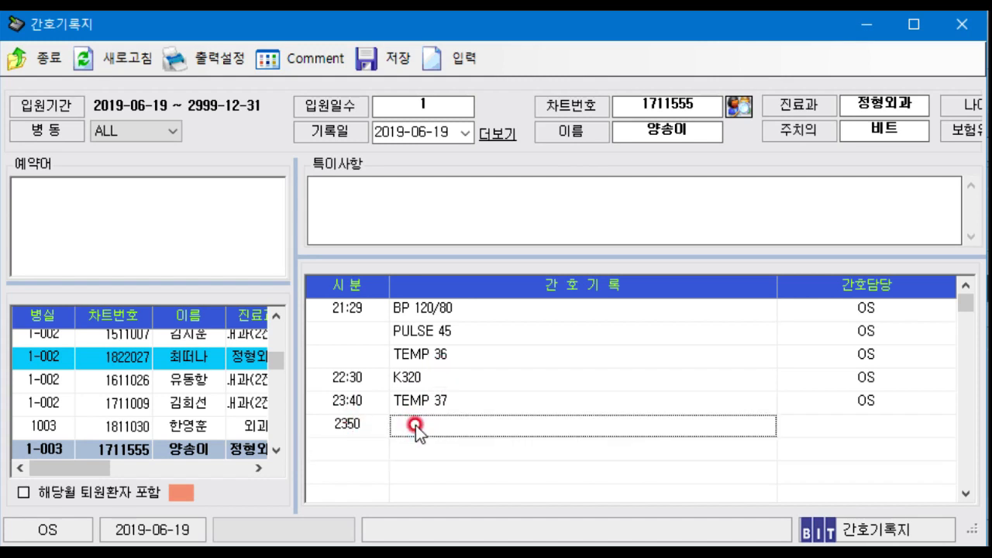
type("K210")
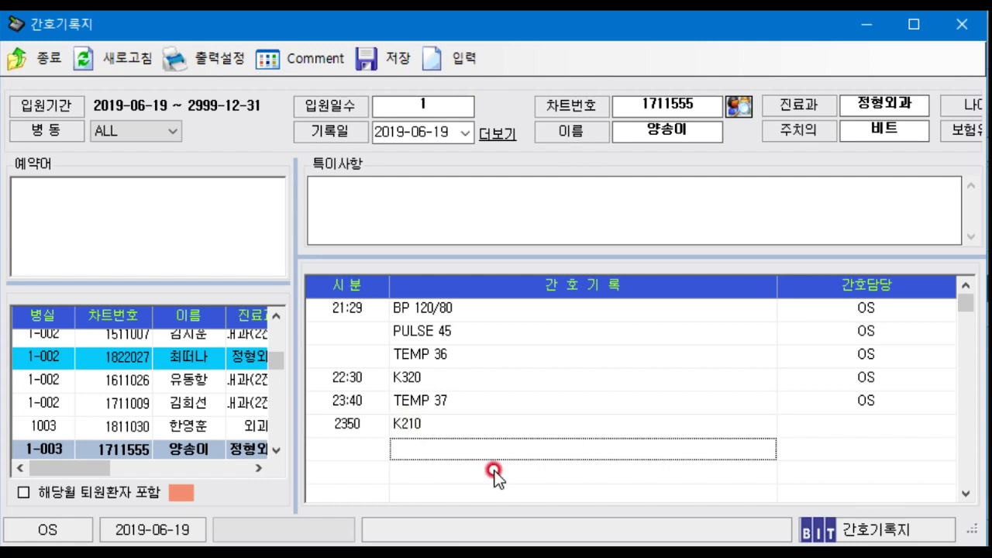
left_click(392, 58)
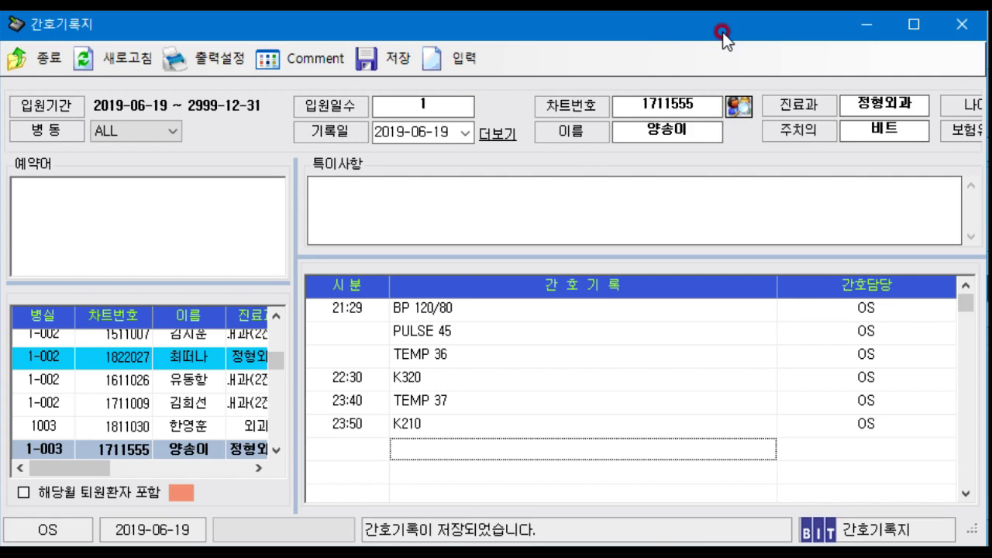
left_click(962, 24)
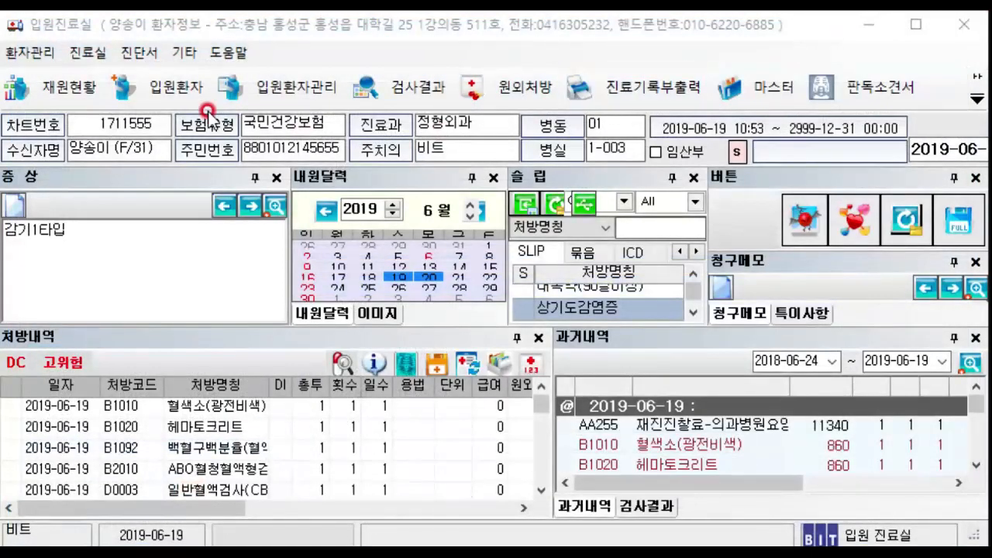
left_click(92, 53)
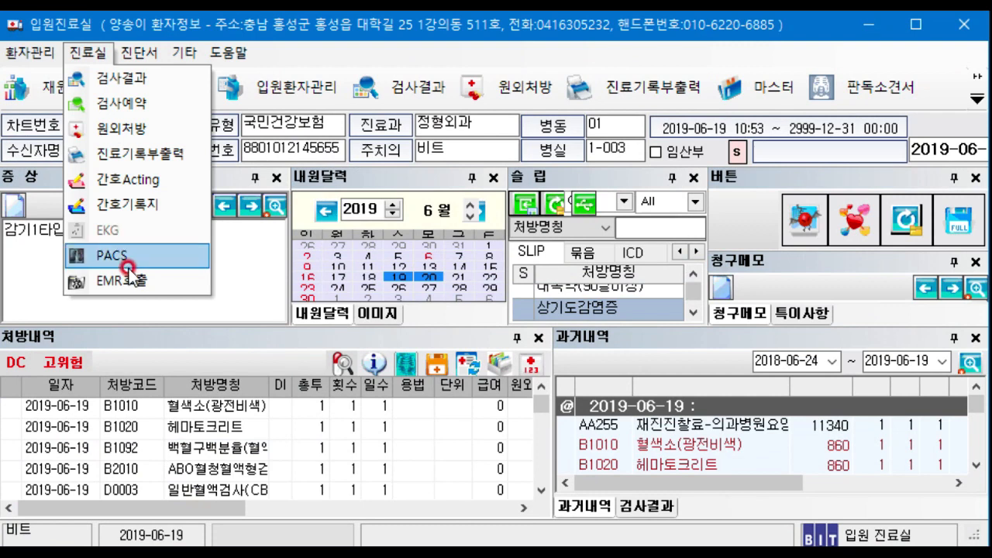
left_click(130, 57)
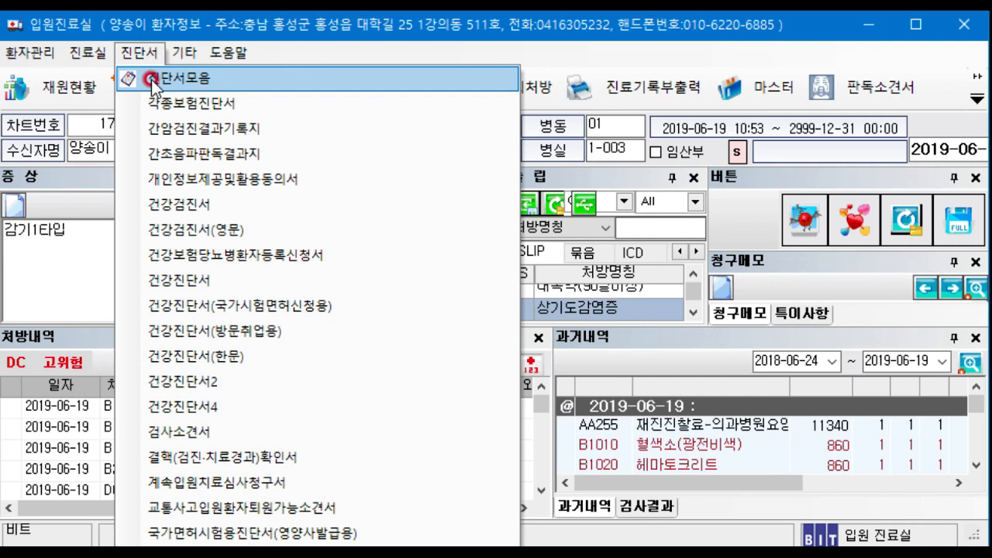
left_click(183, 54)
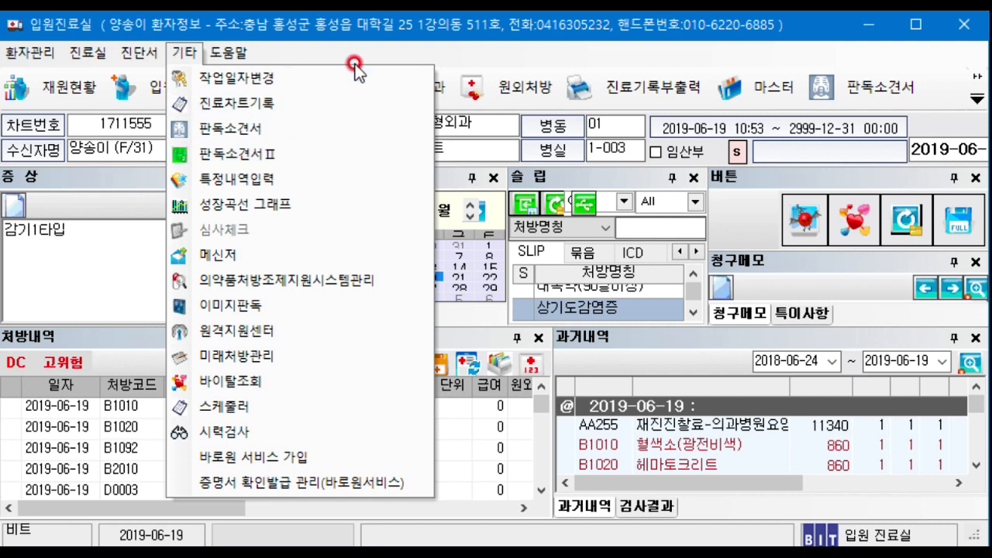
left_click(371, 31)
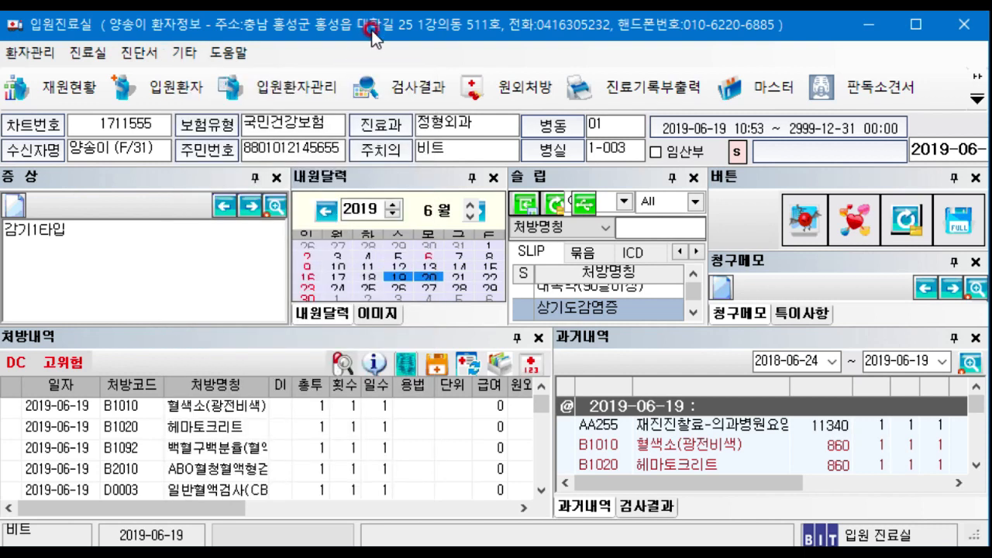